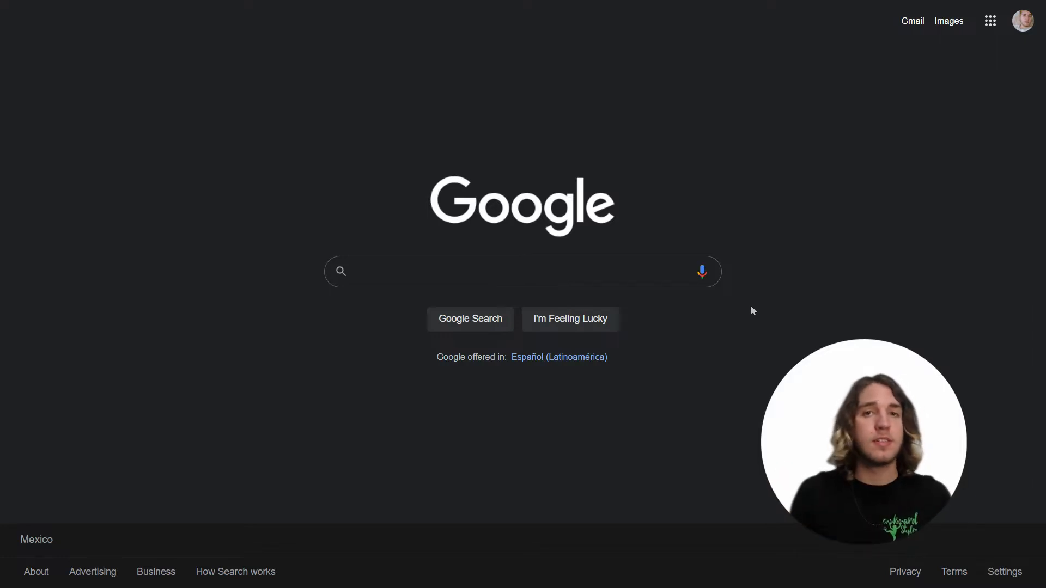
# Go to the etsy.com website
pyautogui.moveTo(441, 5)
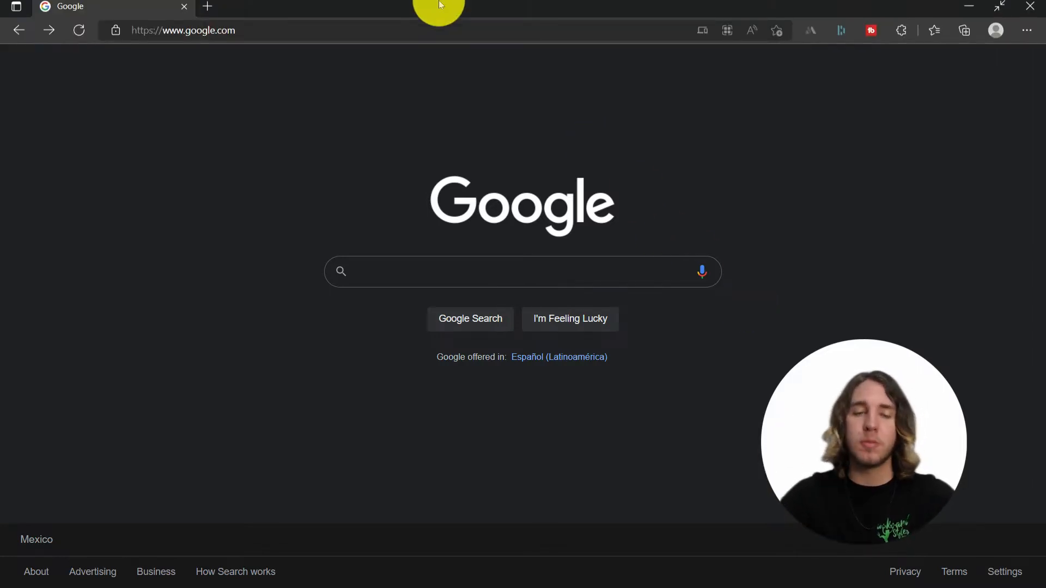
pyautogui.click(440, 31)
pyautogui.write('etsy.com')
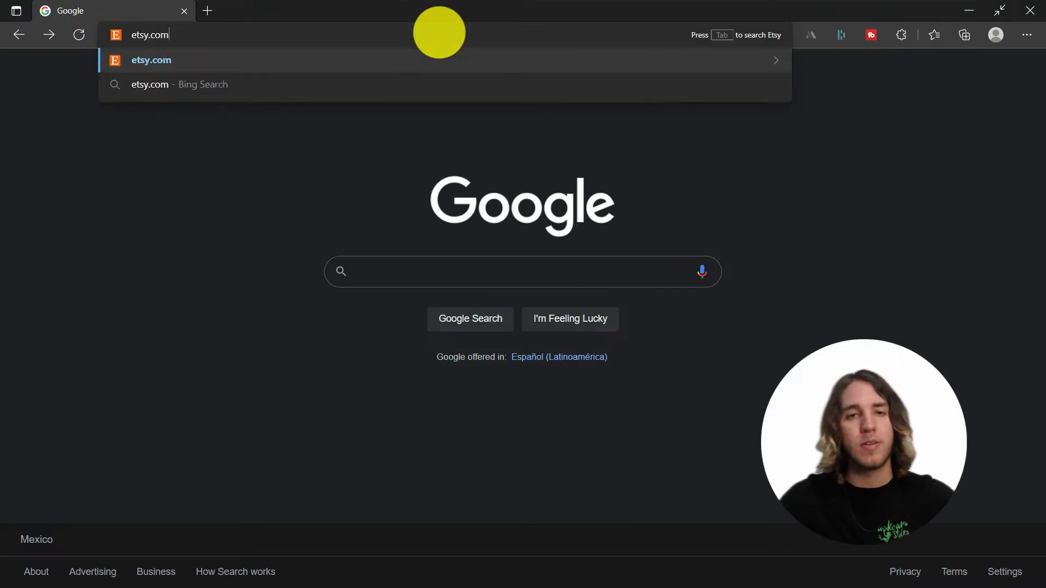
pyautogui.press('Return')
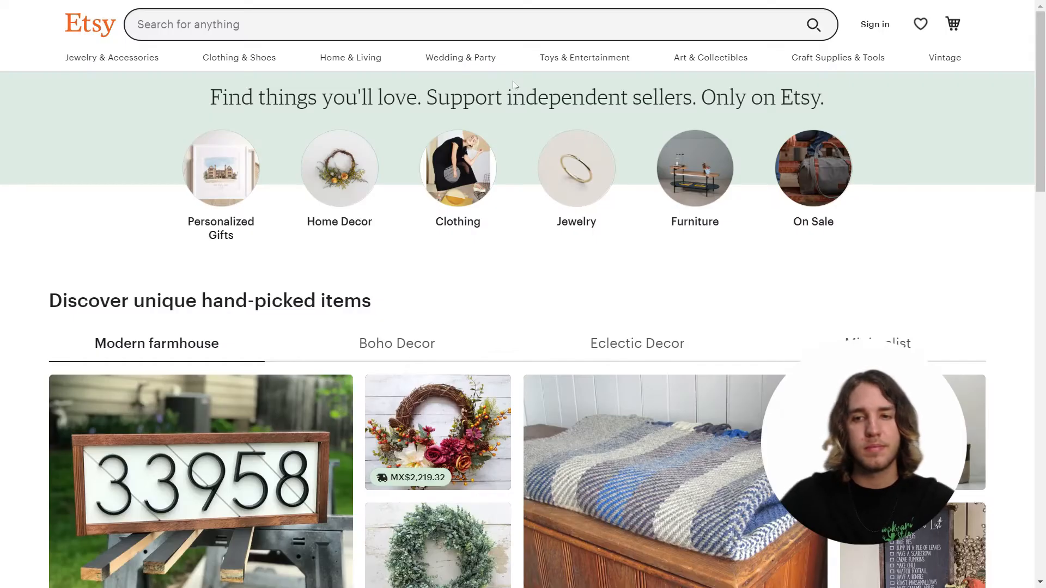
# Open the account registration form from the sign-in dialog and register by continuing with Google
pyautogui.click(875, 28)
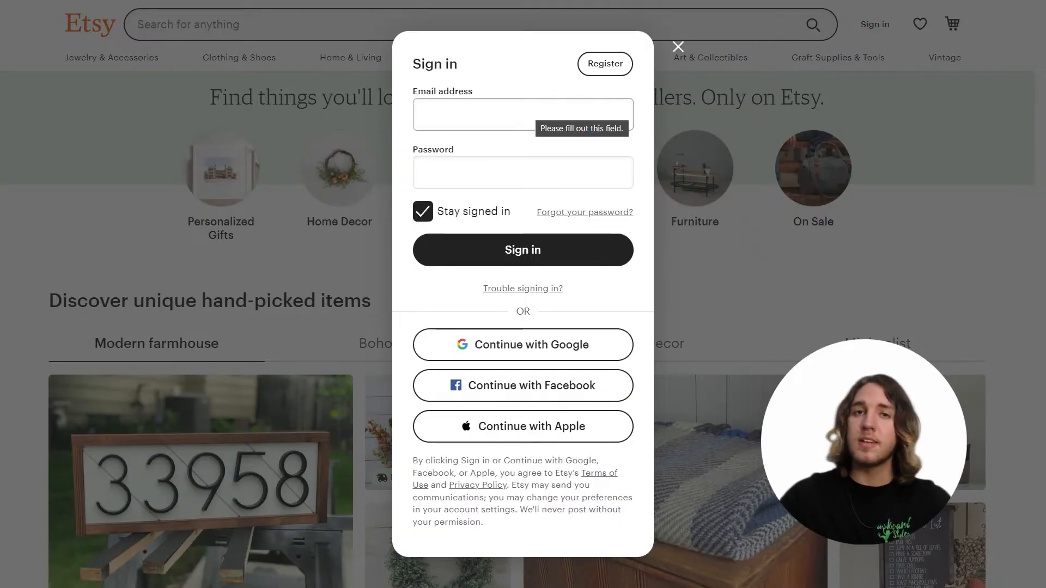
pyautogui.click(508, 113)
pyautogui.click(518, 175)
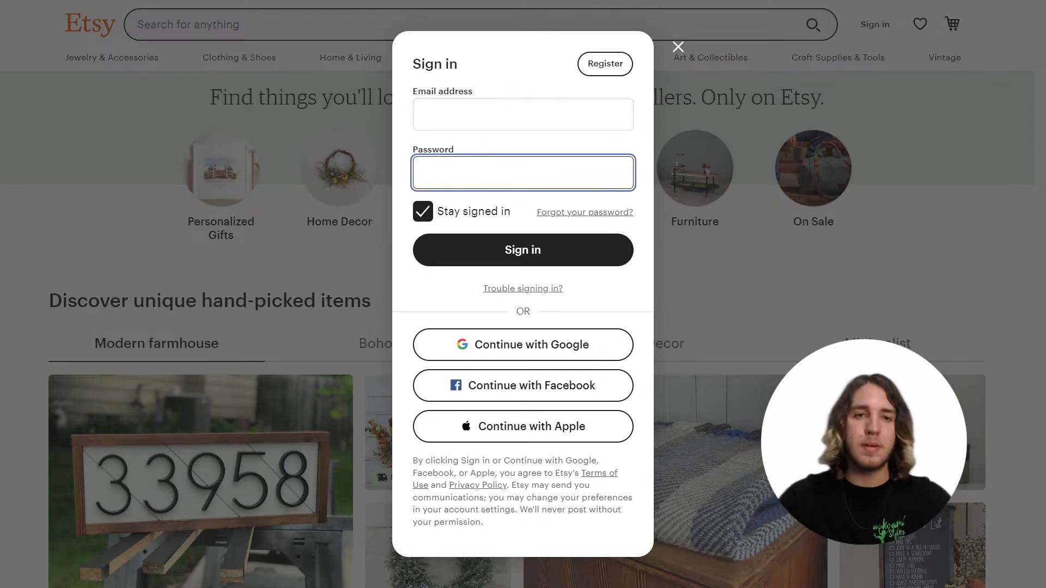
pyautogui.click(605, 64)
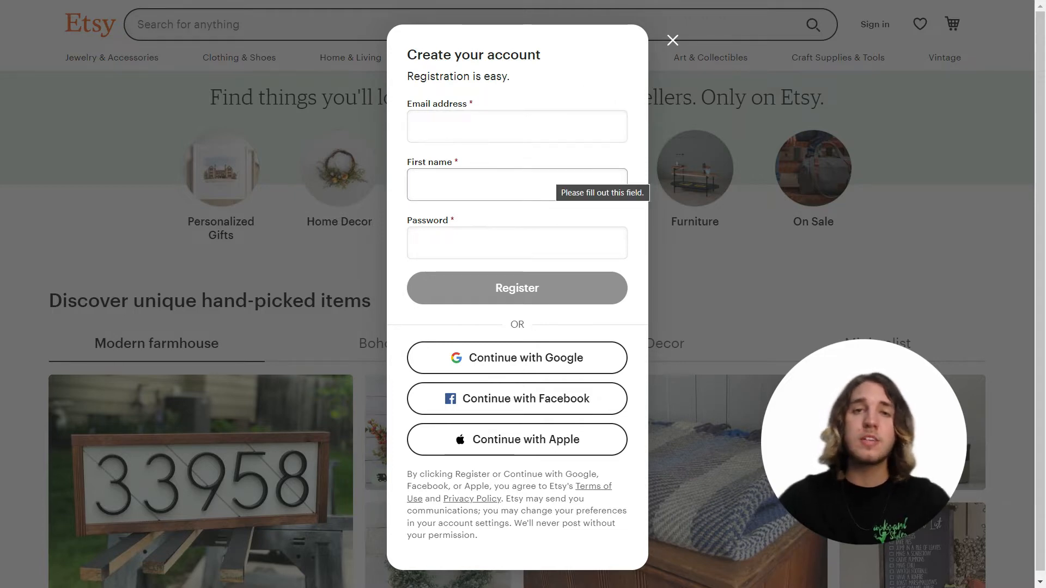
pyautogui.click(544, 359)
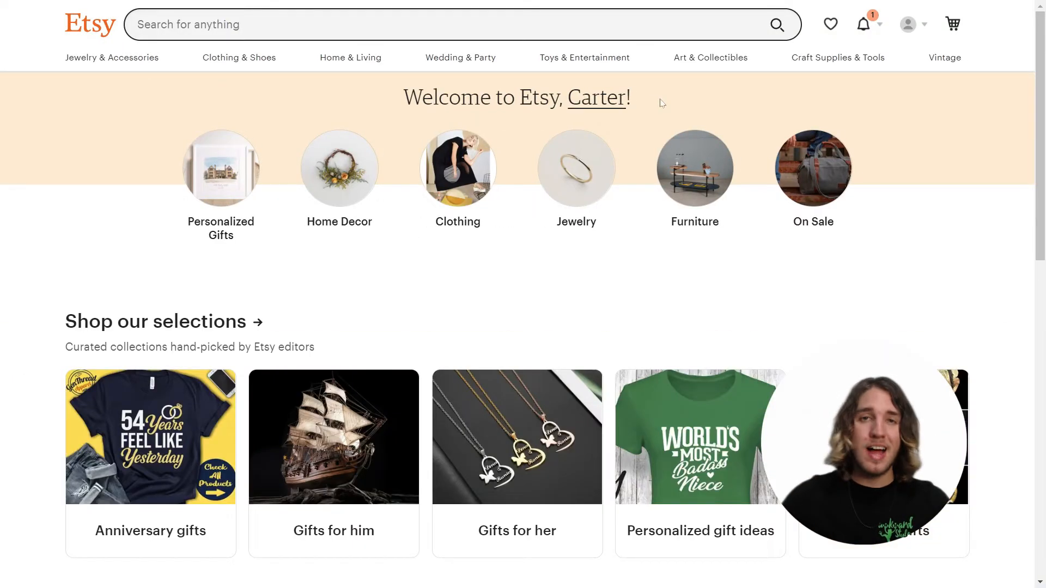
# Check the update notifications of the new account, then close them
pyautogui.moveTo(661, 102); pyautogui.dragTo(387, 103)
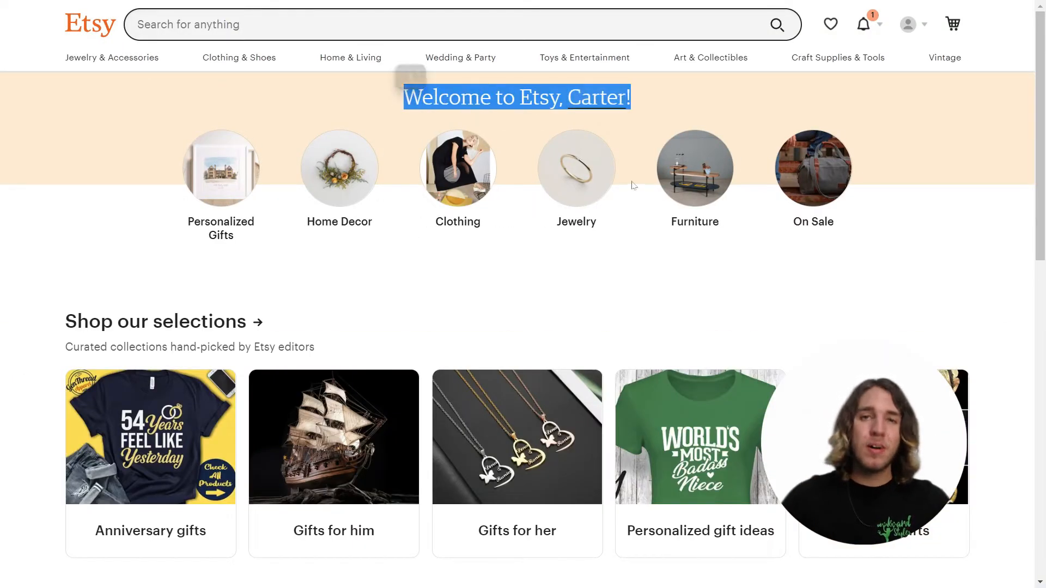
pyautogui.click(647, 163)
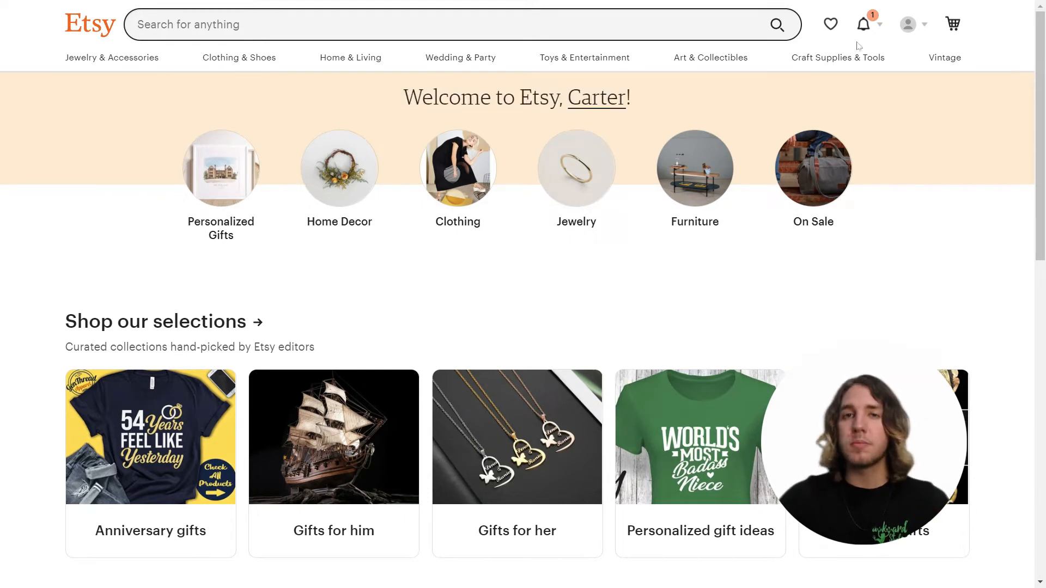
pyautogui.click(866, 24)
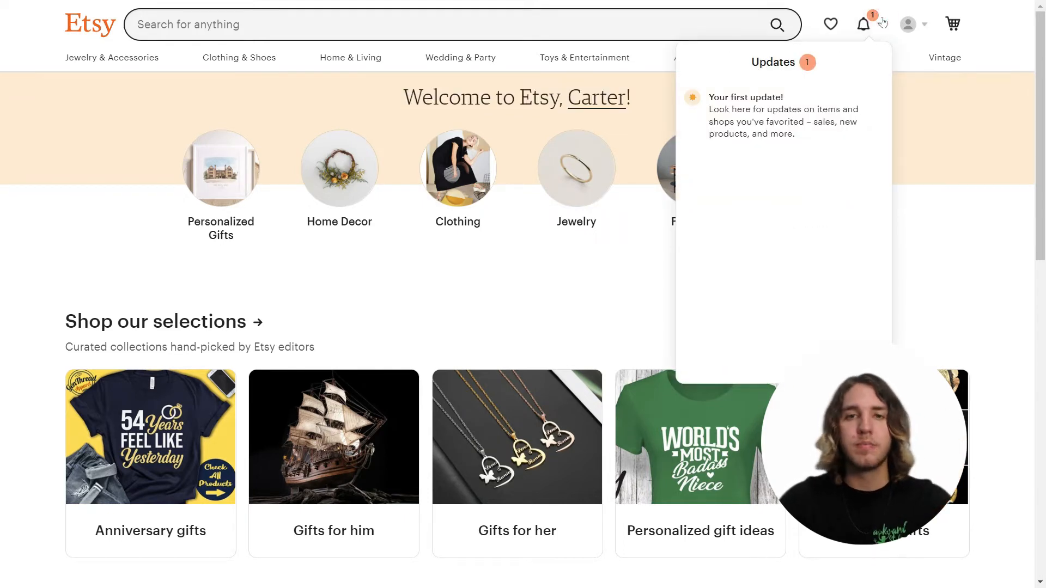
pyautogui.click(883, 23)
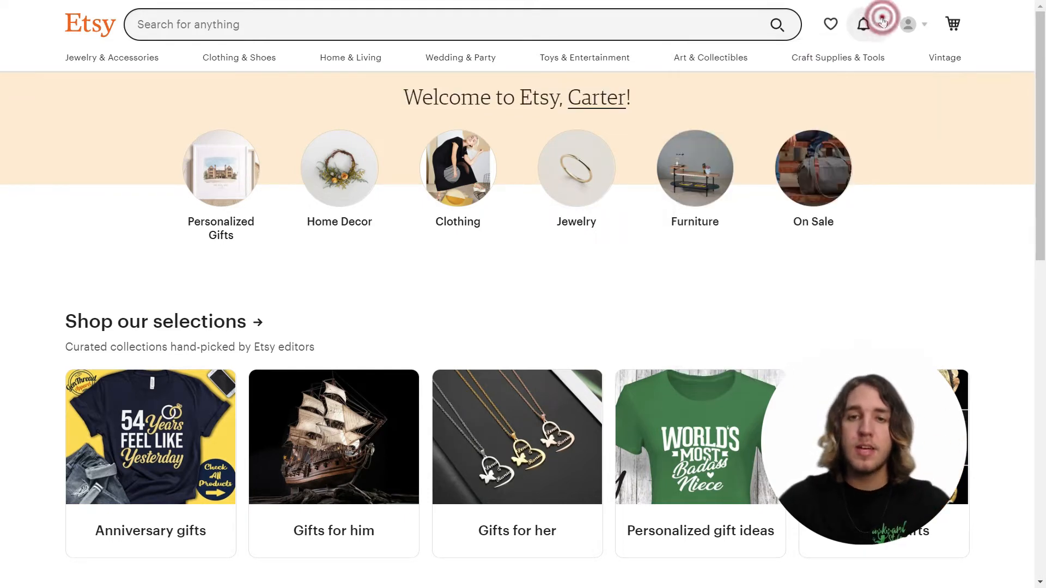
# Open the Sell on Etsy page from the account options and get started with setting up a shop
pyautogui.click(924, 24)
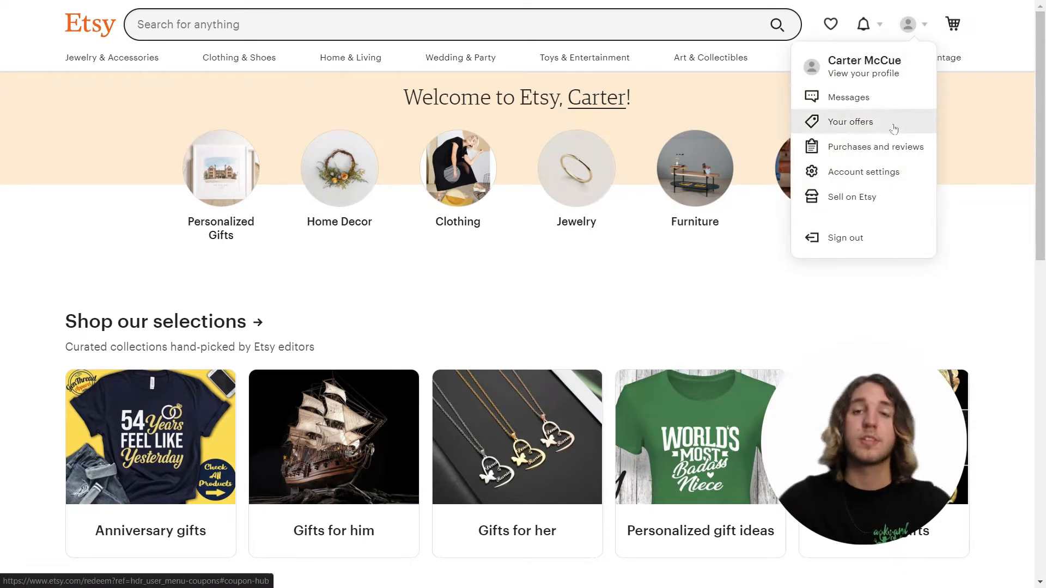
pyautogui.click(862, 200)
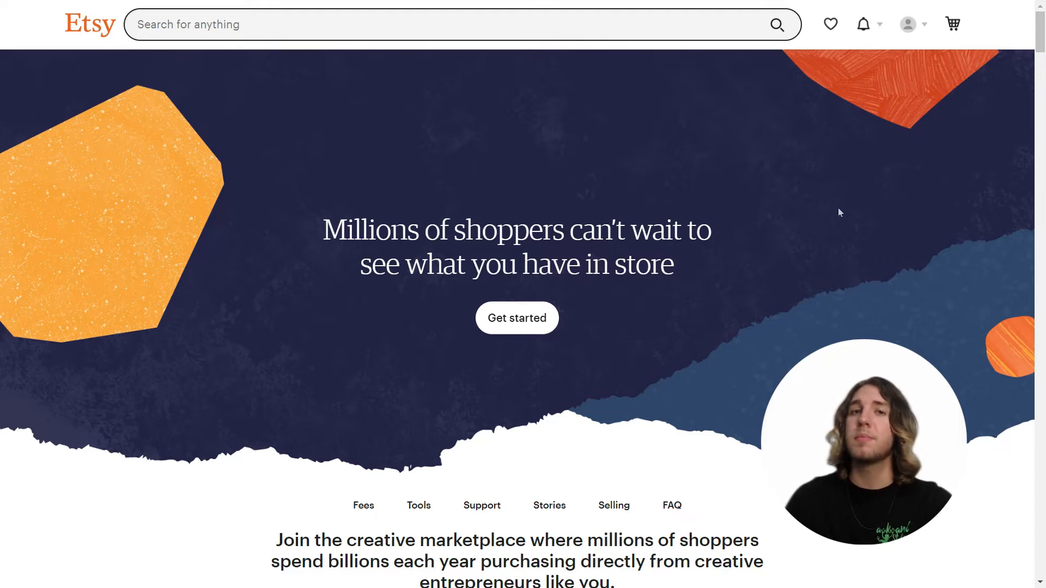
pyautogui.click(518, 325)
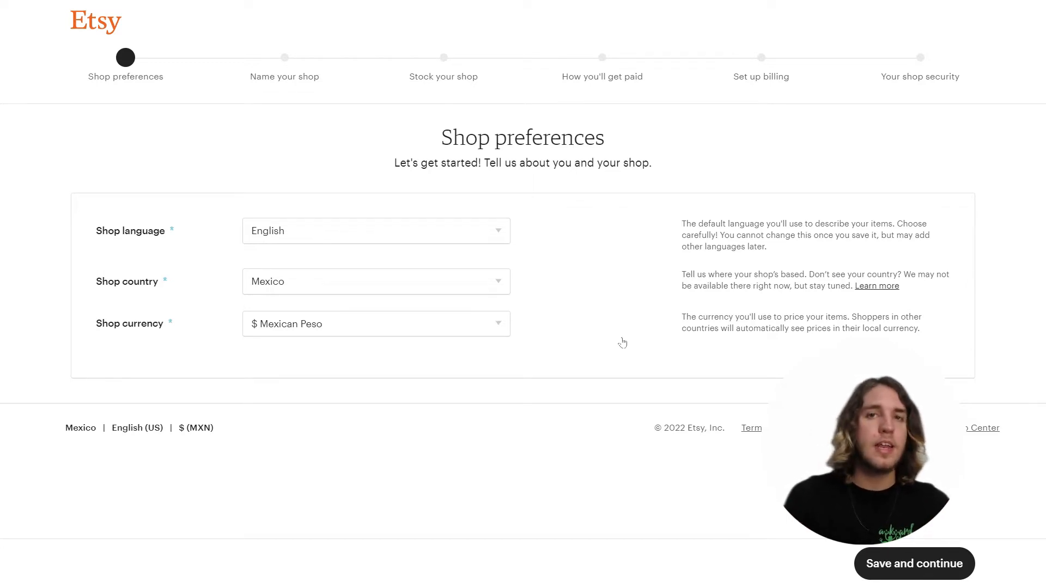
# Set the shop country to United States and the shop currency to United States Dollar, and save the shop preferences
pyautogui.click(497, 288)
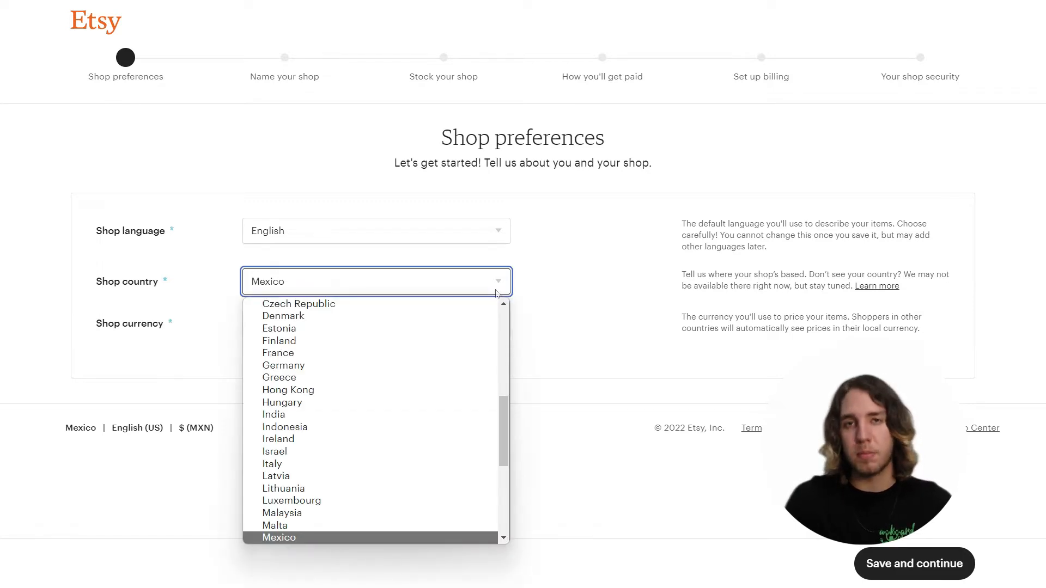
pyautogui.press('u')
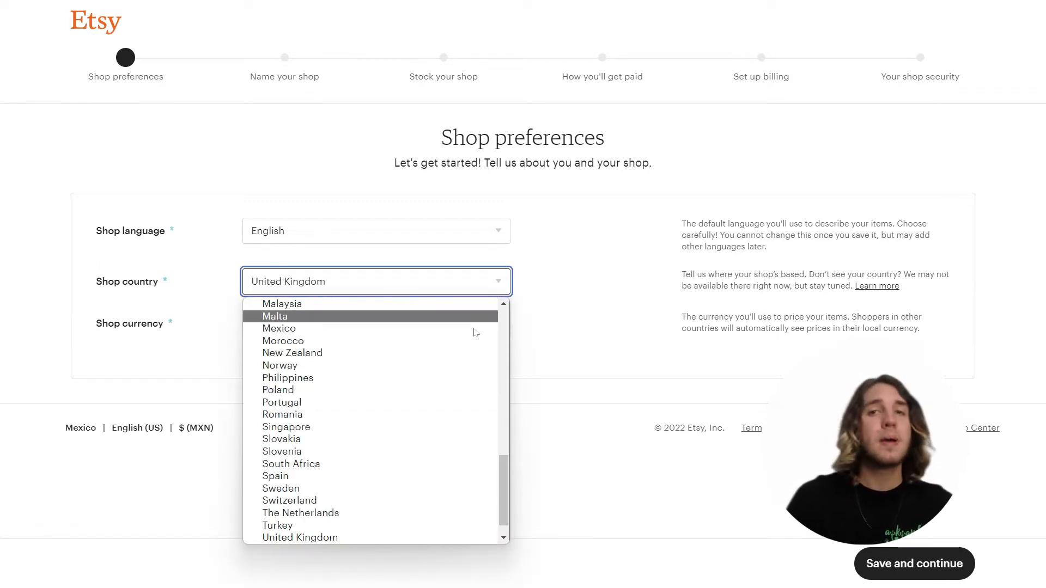
pyautogui.click(326, 526)
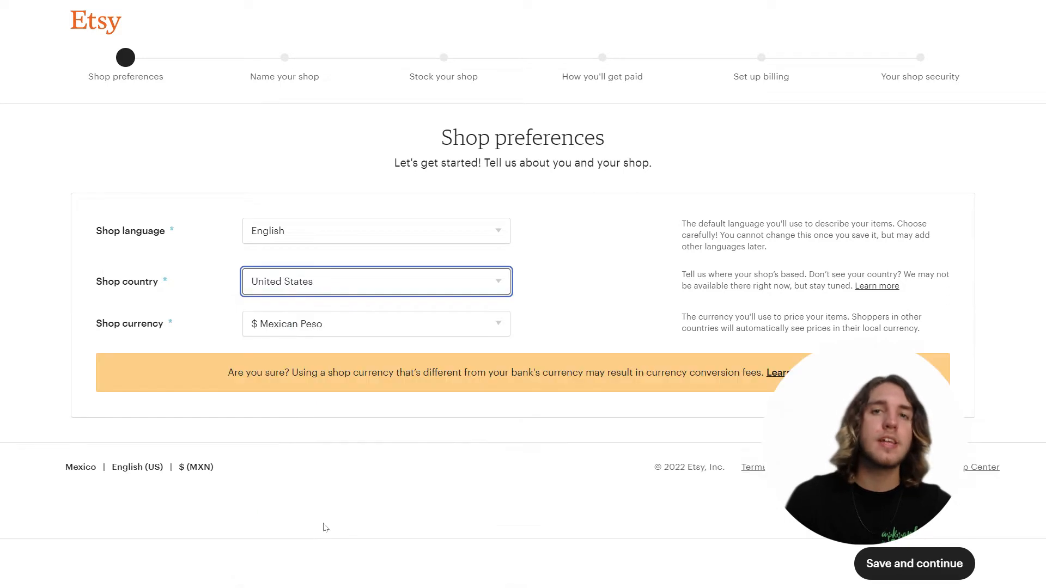
pyautogui.click(497, 324)
pyautogui.click(381, 82)
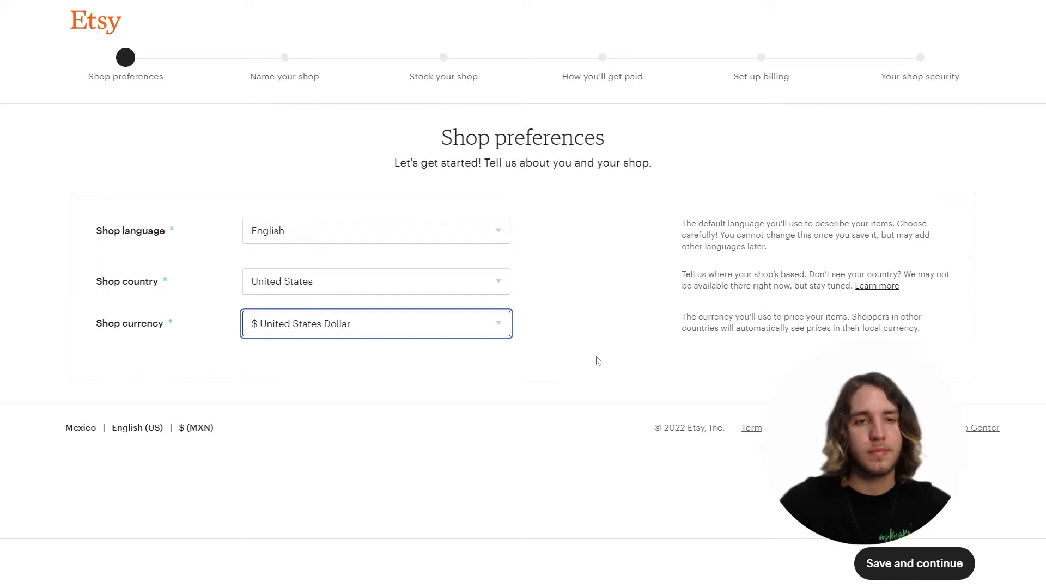
pyautogui.click(599, 359)
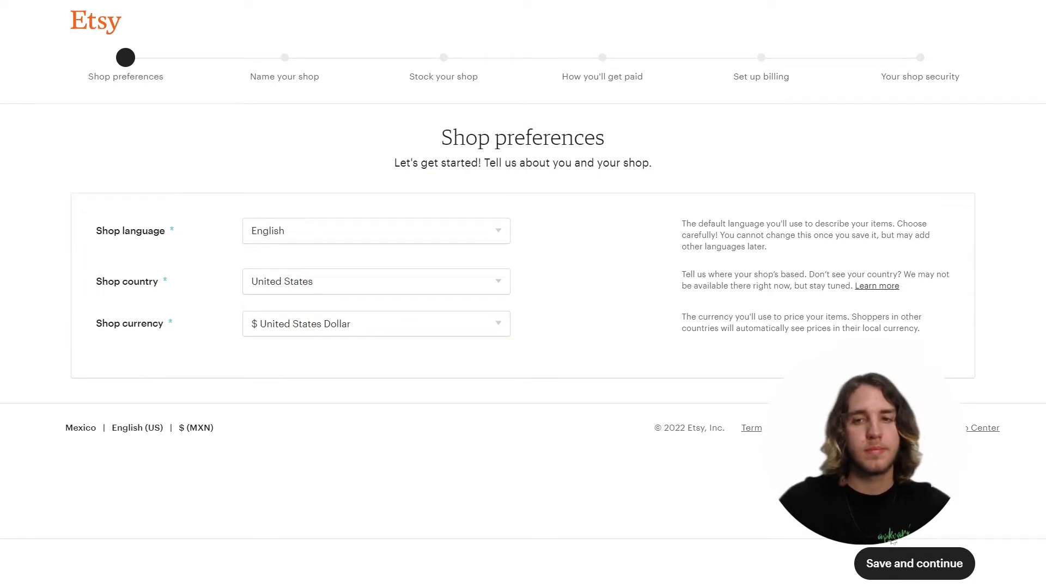
pyautogui.click(933, 567)
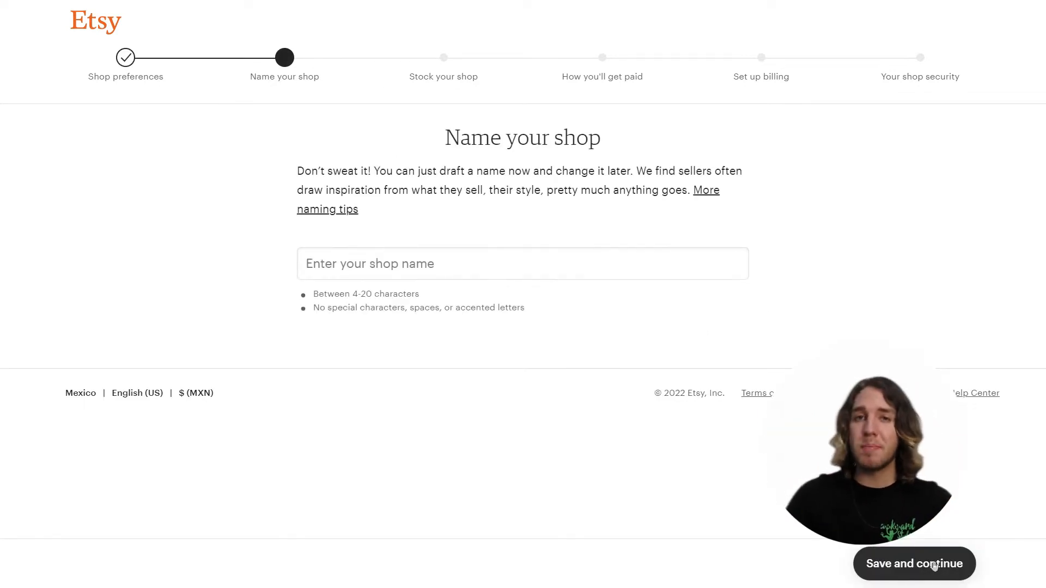
# Name the shop ExemplaryExampleShop and save to continue to stocking the shop
pyautogui.click(509, 263)
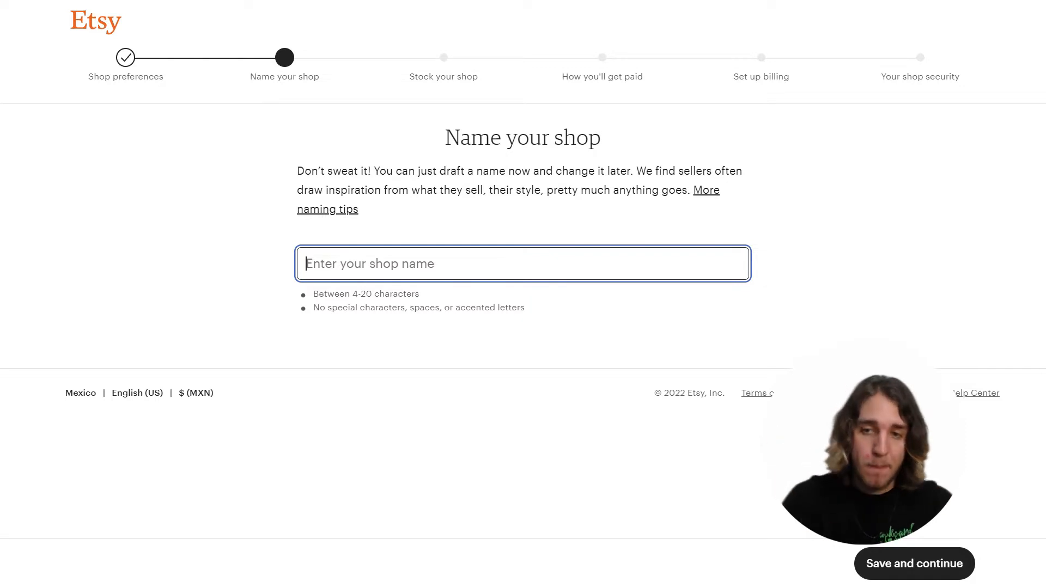
pyautogui.write('Exemplary')
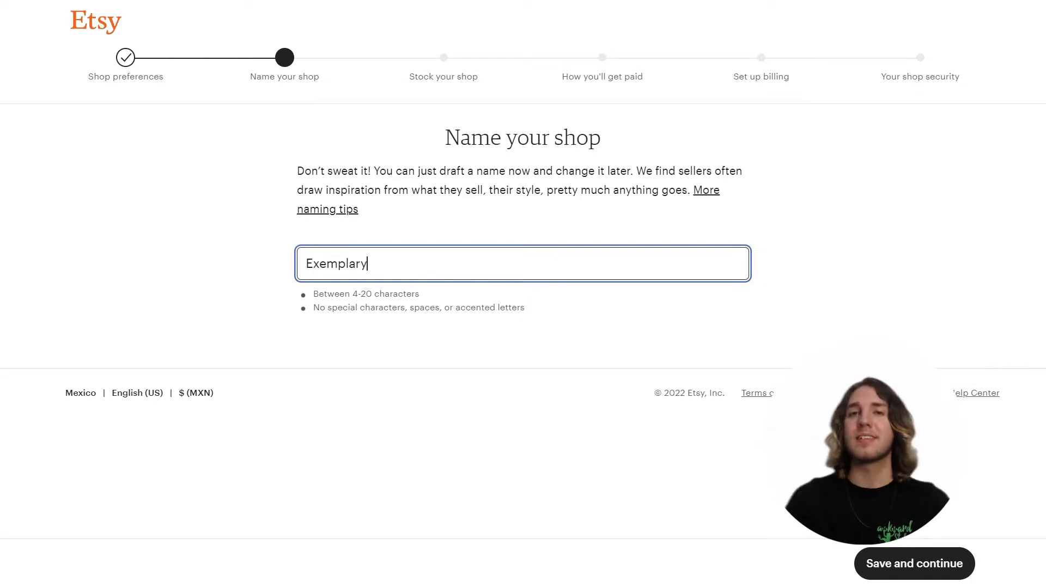
pyautogui.write('ExampleSh')
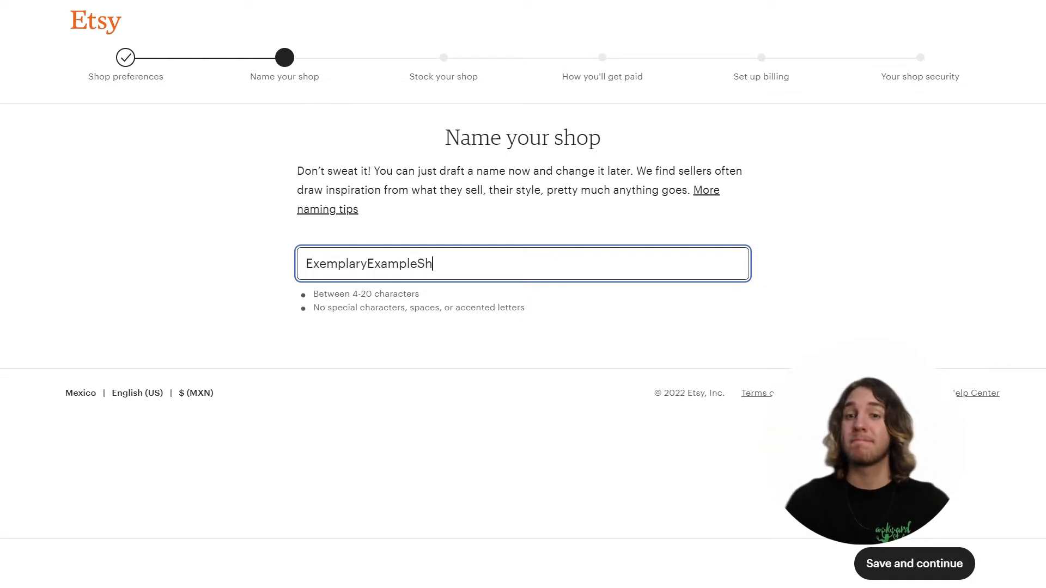
pyautogui.write('op')
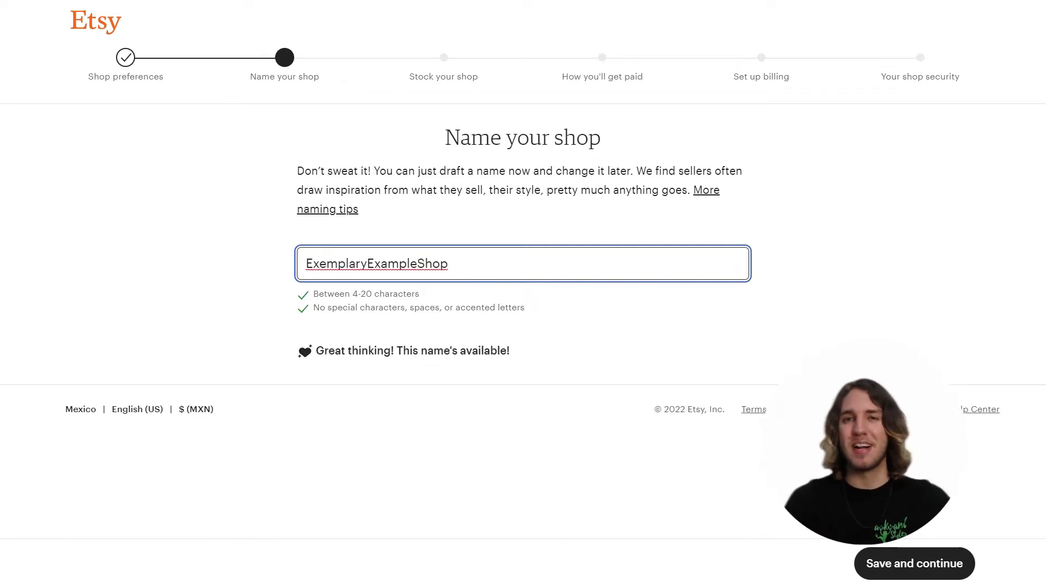
pyautogui.click(924, 565)
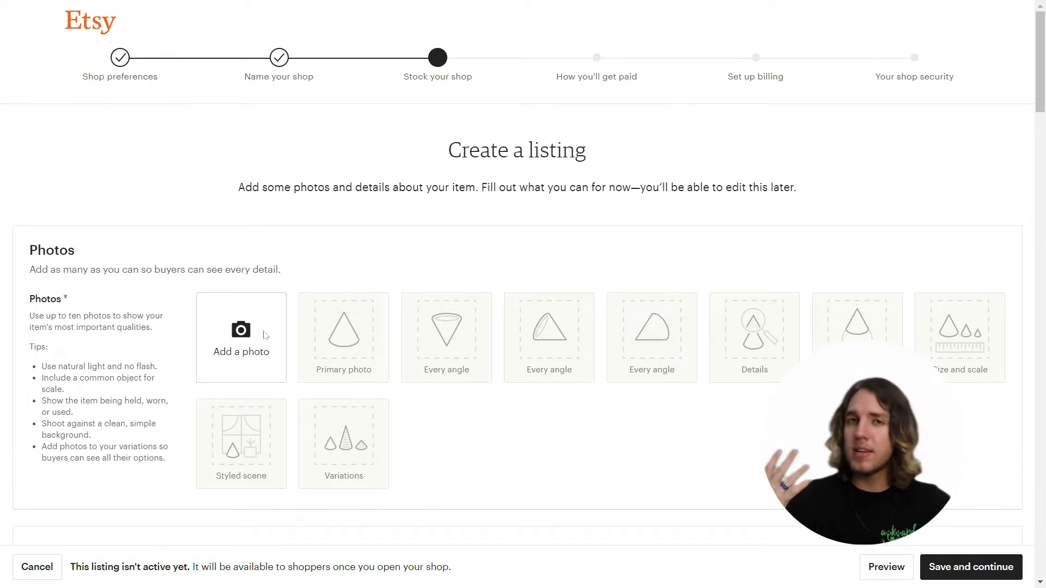
# Add the fauxlisting image from the Downloads folder as the listing's first photo
pyautogui.click(230, 349)
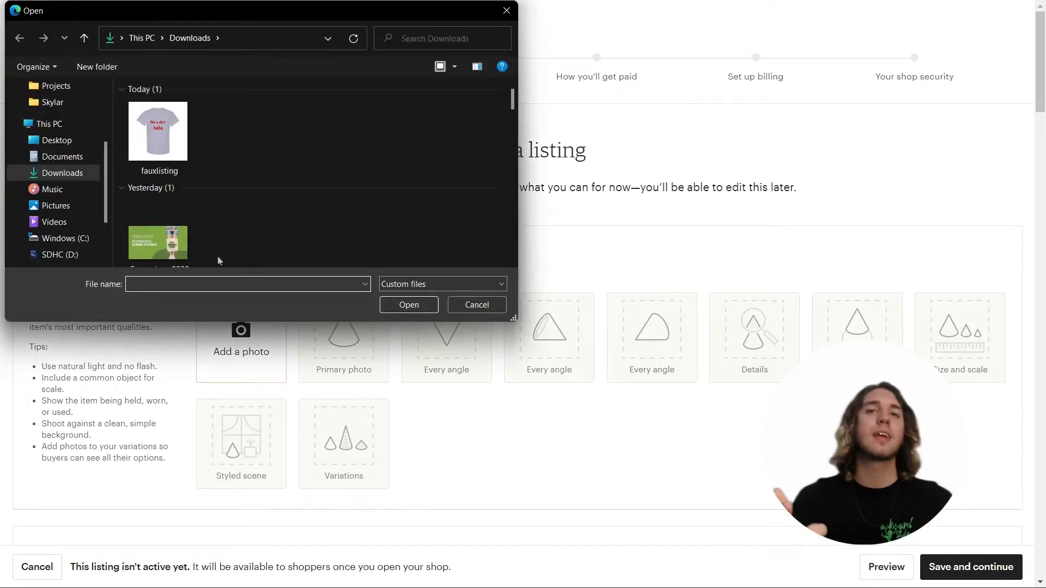
pyautogui.click(163, 128)
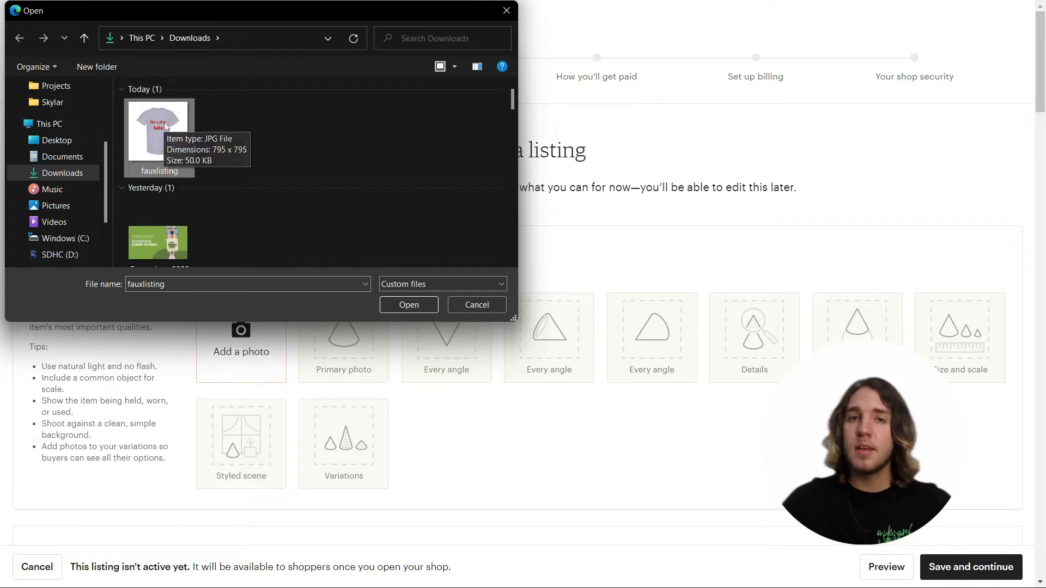
pyautogui.doubleClick(165, 126)
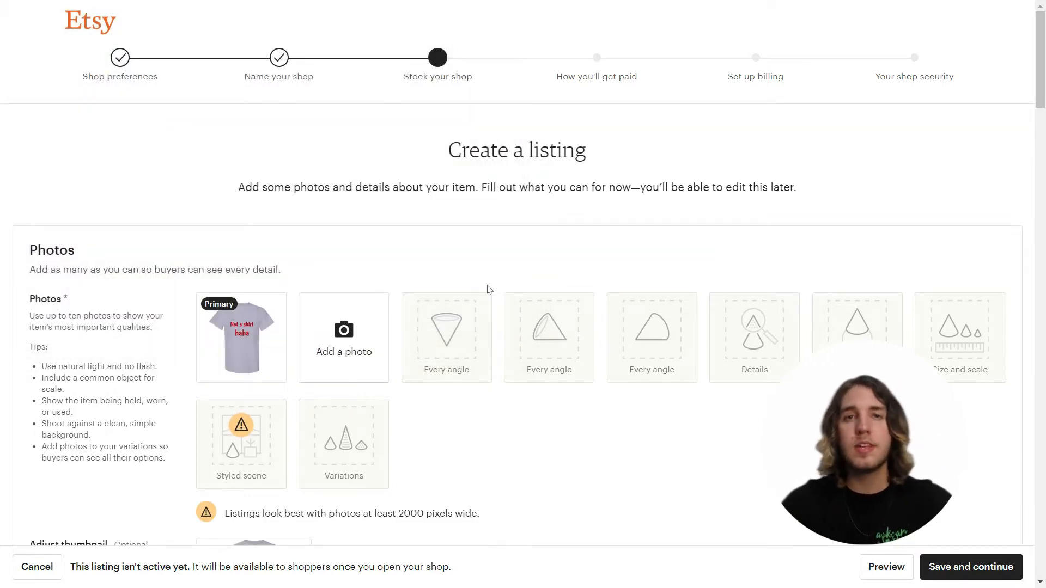
# Enter "Test item - WILL BE DELETED" as the title in the listing details
pyautogui.scroll(-5, 557, 428)
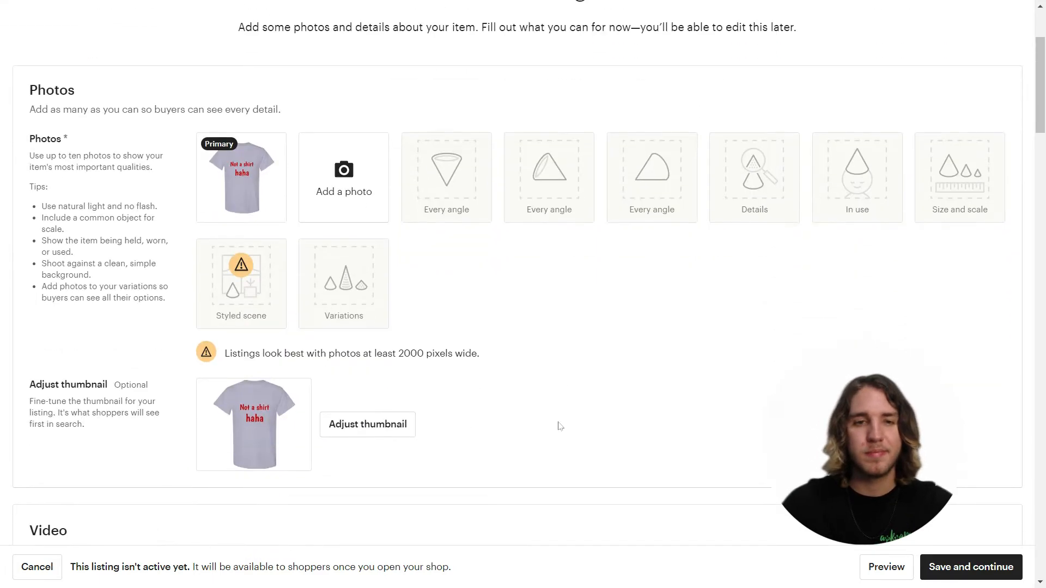
pyautogui.scroll(-8, 554, 418)
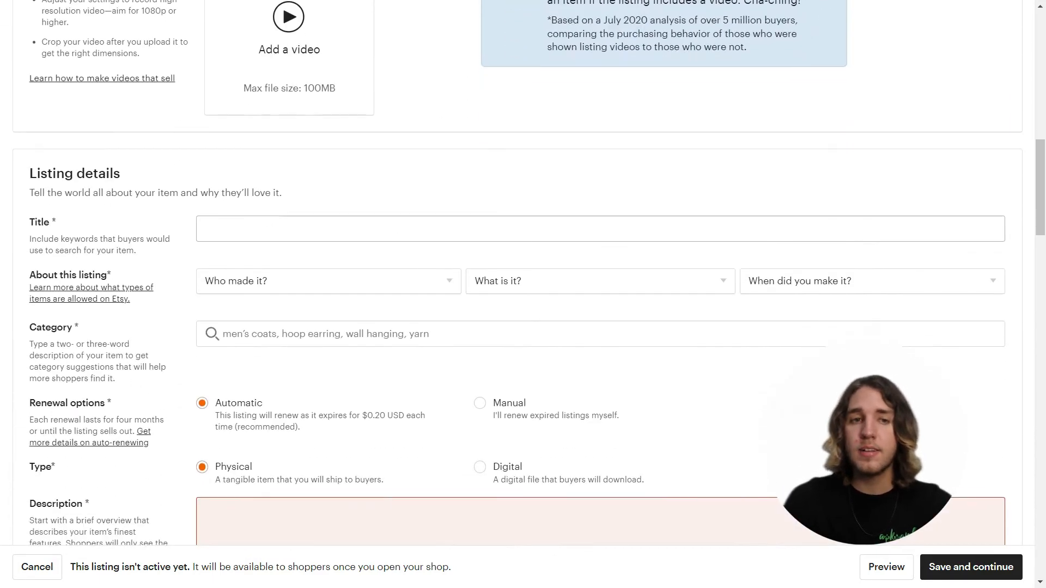
pyautogui.click(395, 225)
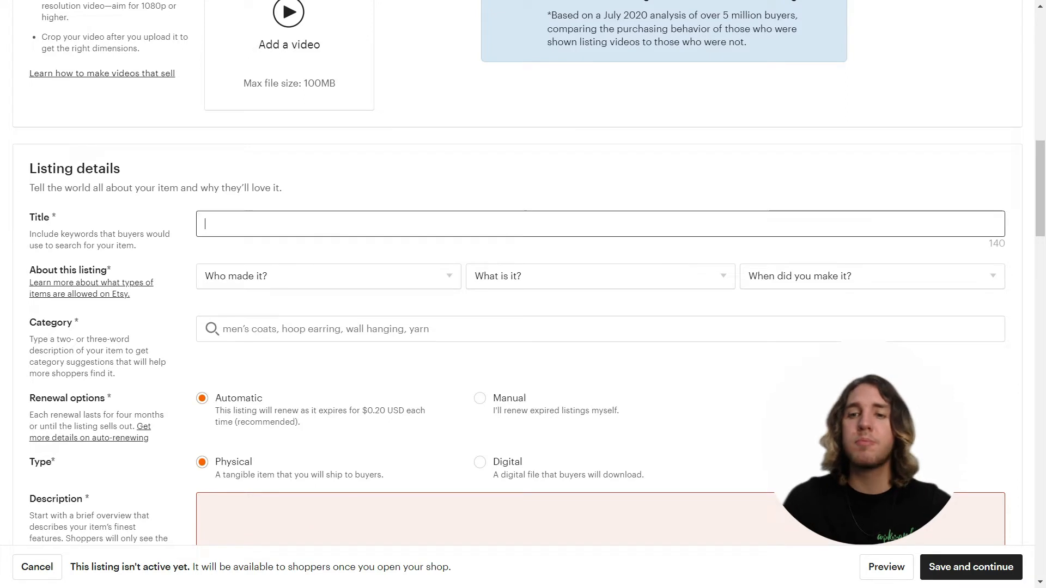
pyautogui.write('Test ite')
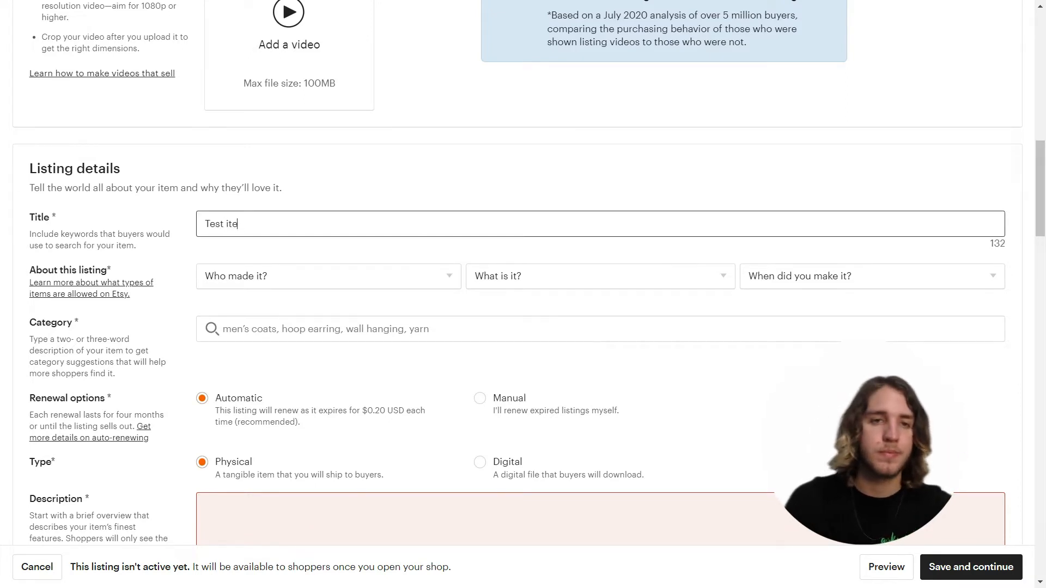
pyautogui.write('m - WILL ')
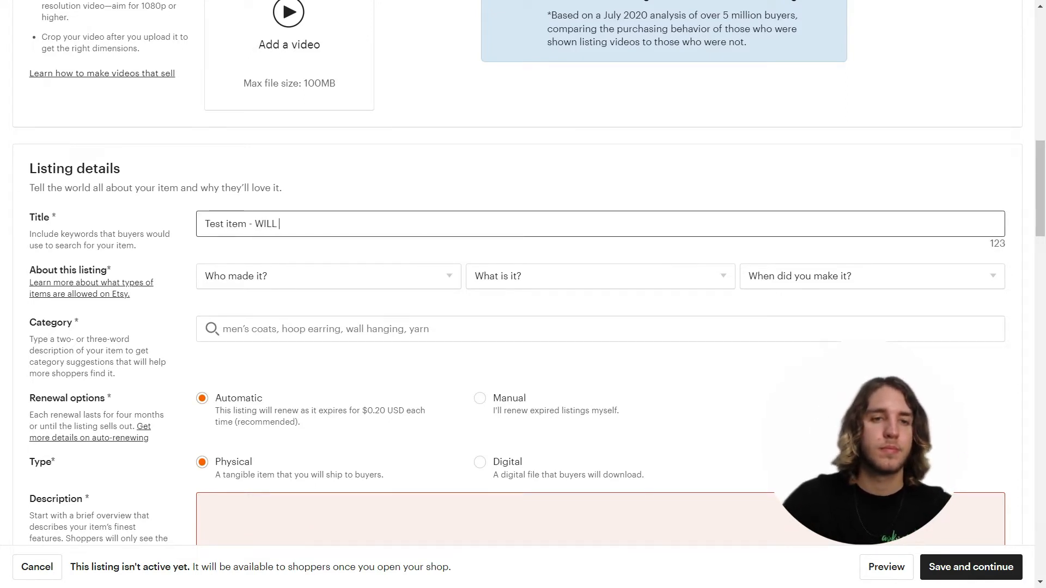
pyautogui.write('BE DELETED')
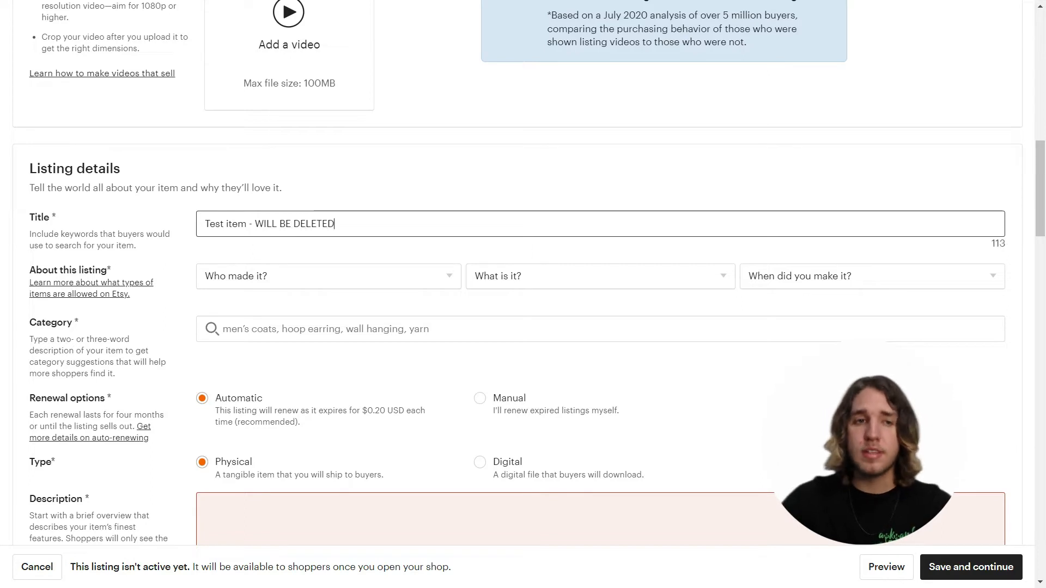
# Describe the listing as made by another company or person, a finished product, and made to order
pyautogui.click(373, 277)
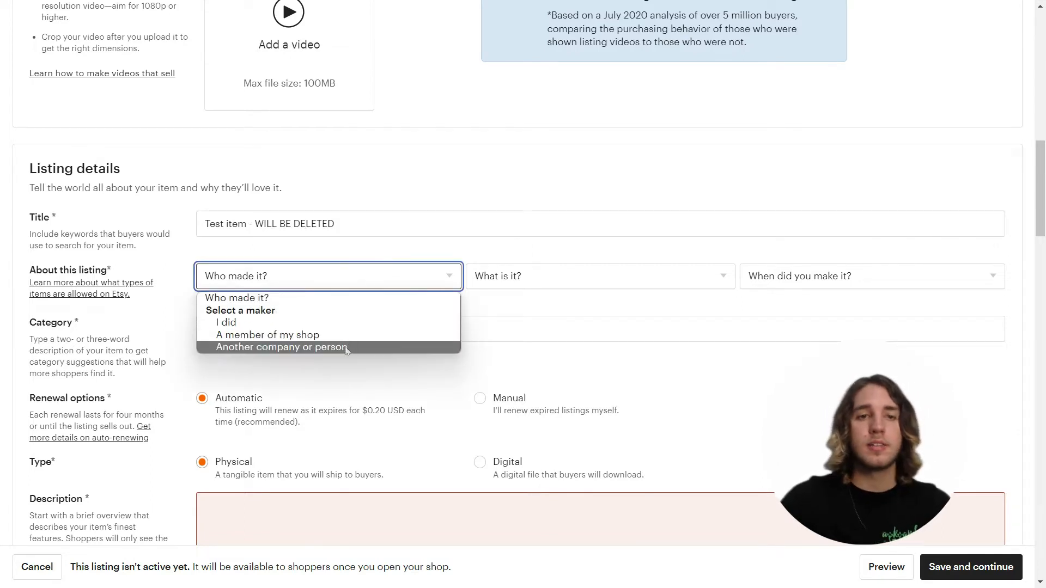
pyautogui.click(327, 347)
pyautogui.click(599, 276)
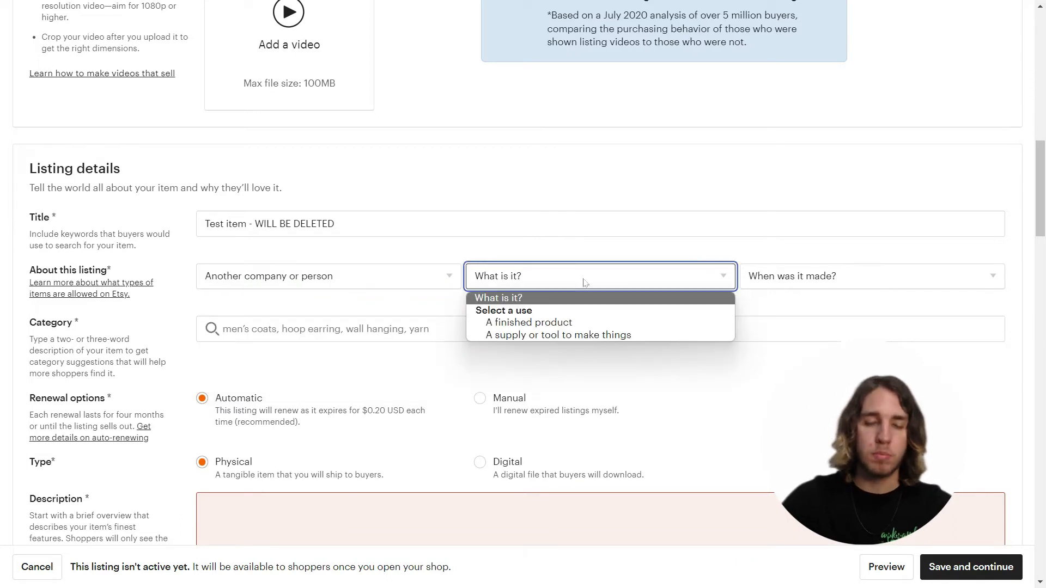
pyautogui.click(576, 324)
pyautogui.click(832, 276)
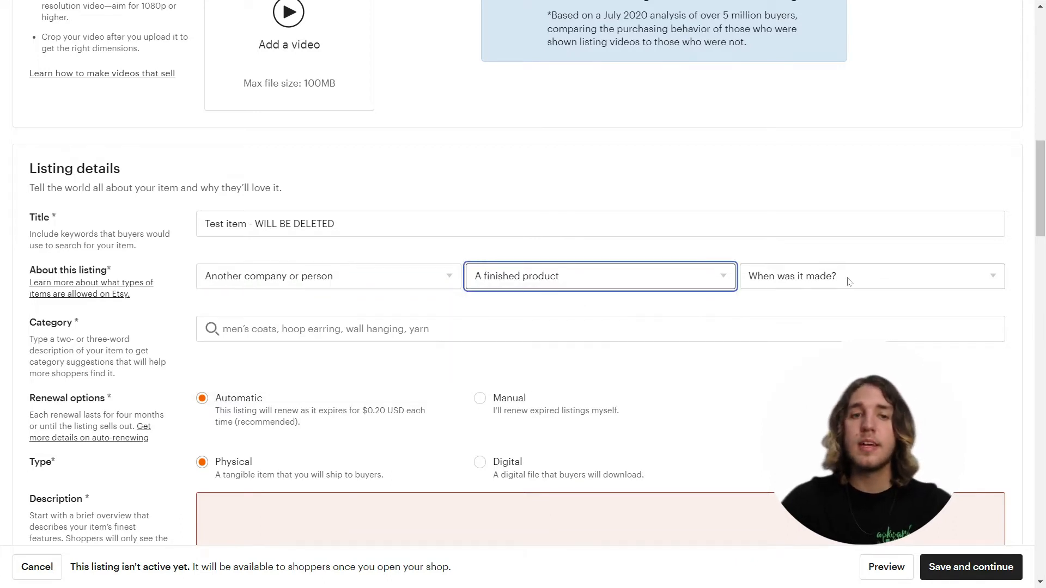
pyautogui.click(832, 322)
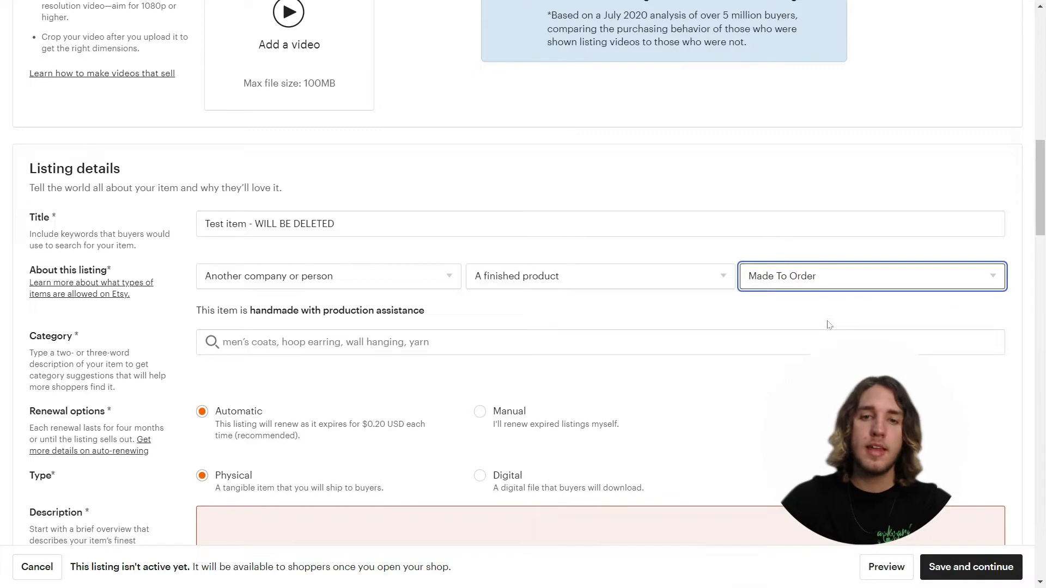
# Set the listing's category to T-shirts
pyautogui.click(621, 347)
pyautogui.write('t')
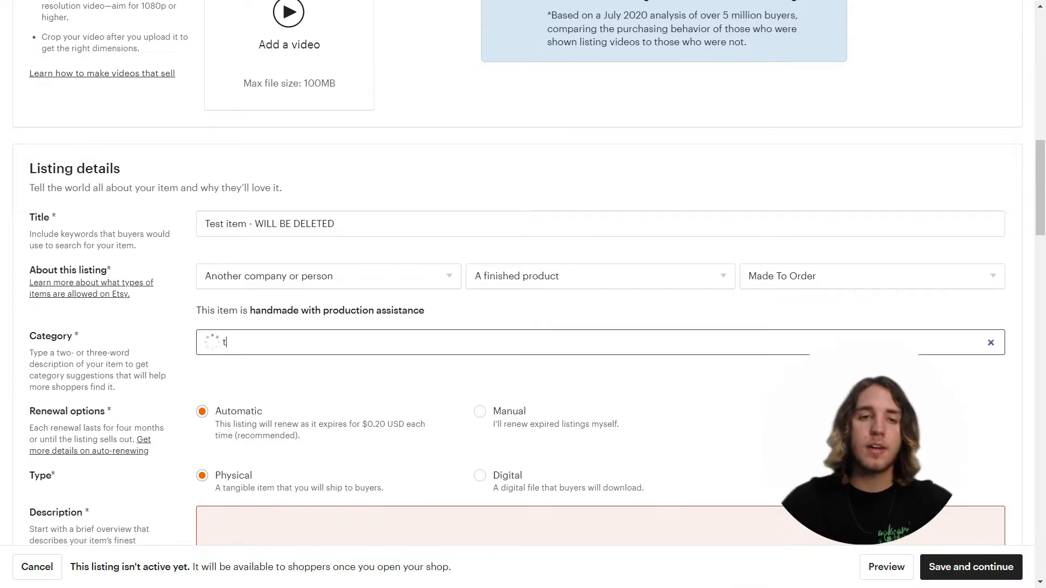
pyautogui.click(373, 390)
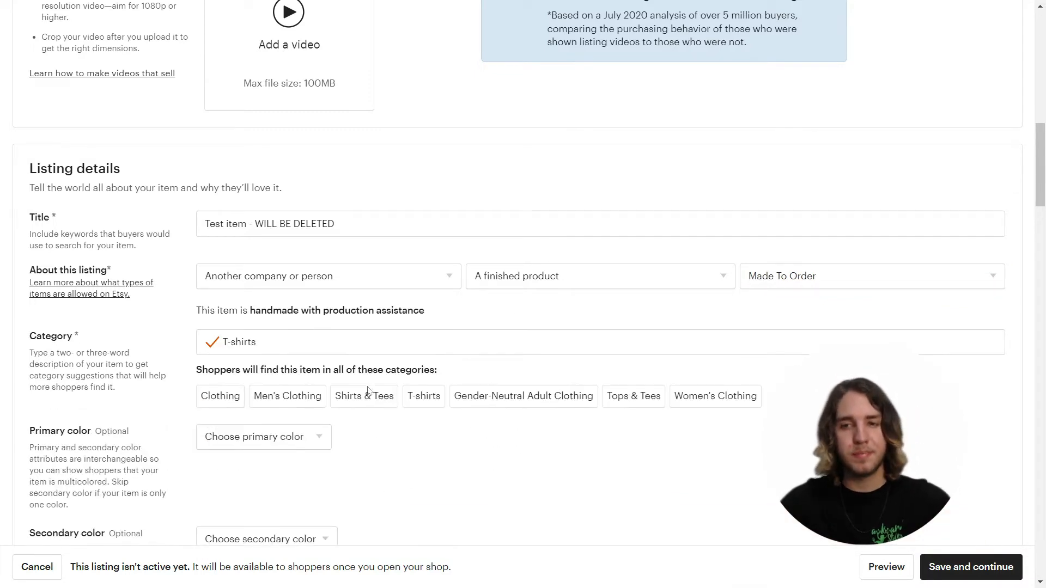
# Set the renewal option to Manual and enter "This listing will soon be deleted" as the listing description
pyautogui.scroll(-10, 382, 378)
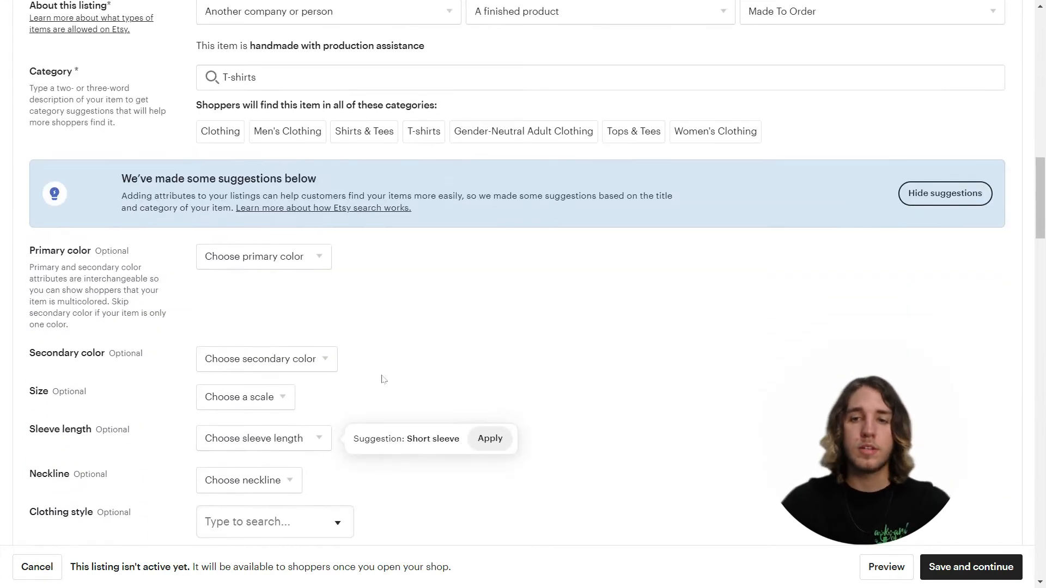
pyautogui.scroll(-3, 382, 378)
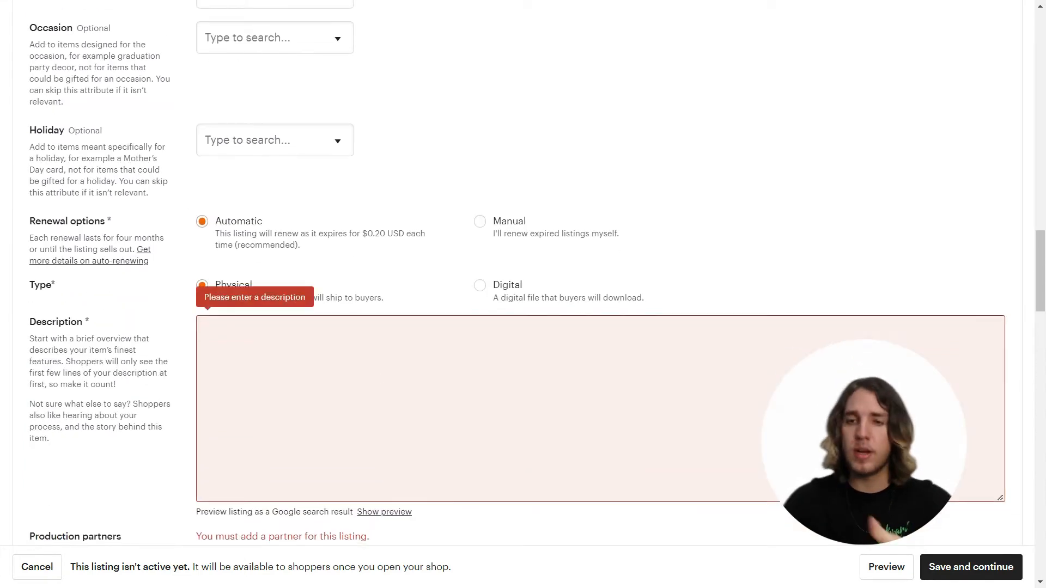
pyautogui.click(481, 223)
pyautogui.click(365, 335)
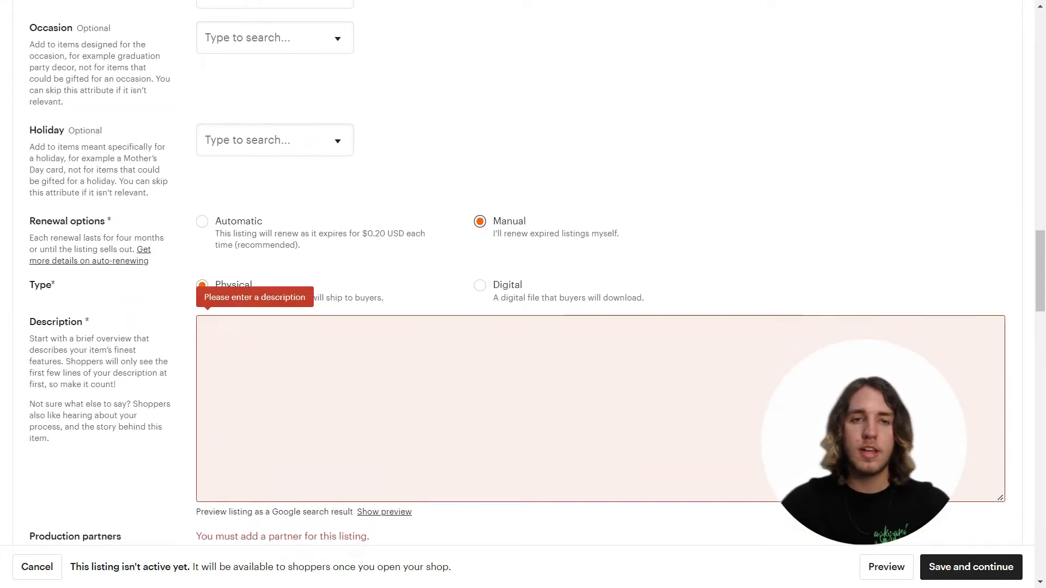
pyautogui.write('This l')
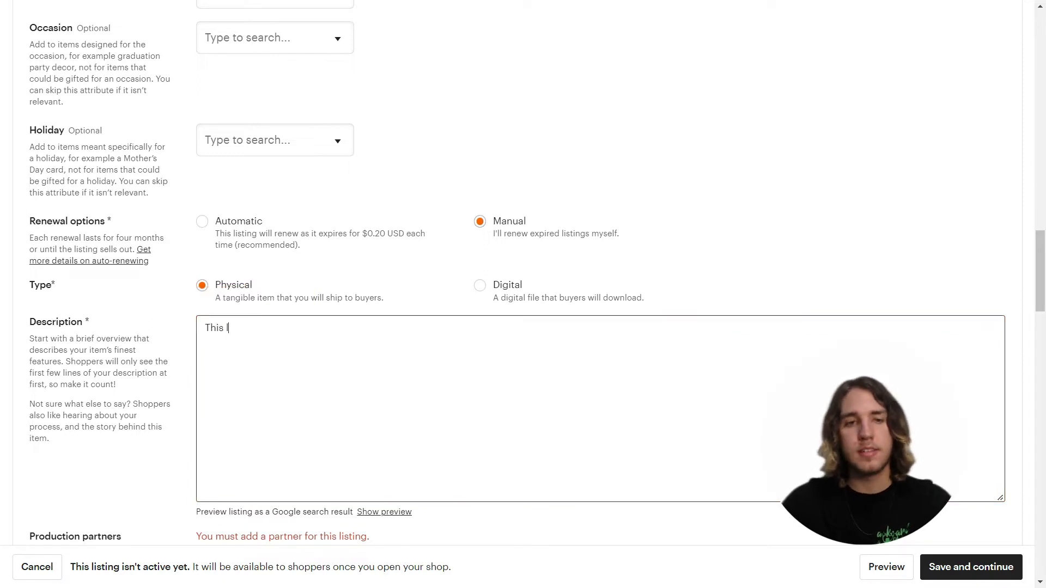
pyautogui.write('isting will soon')
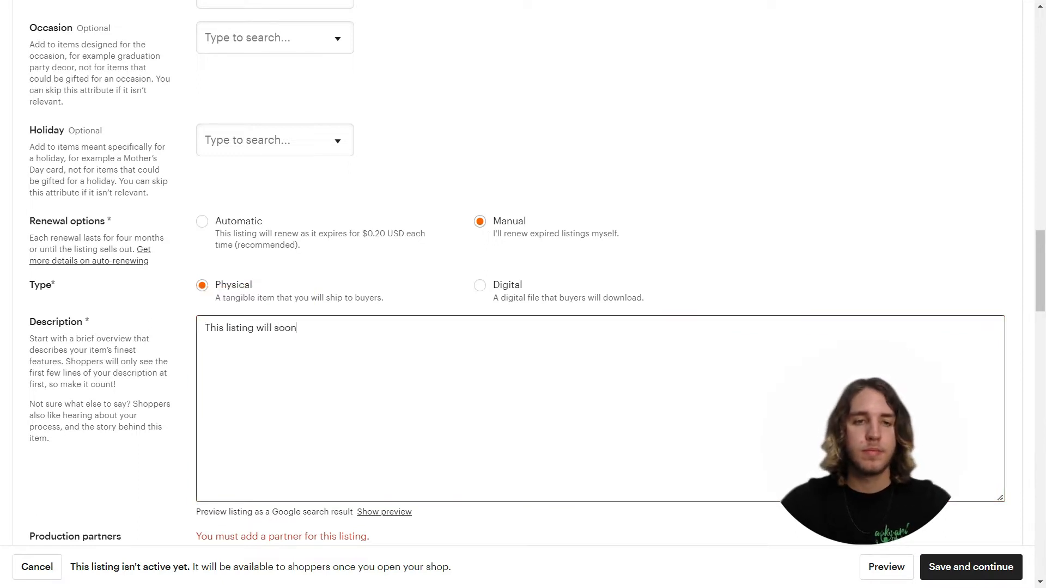
pyautogui.write(' be deleted')
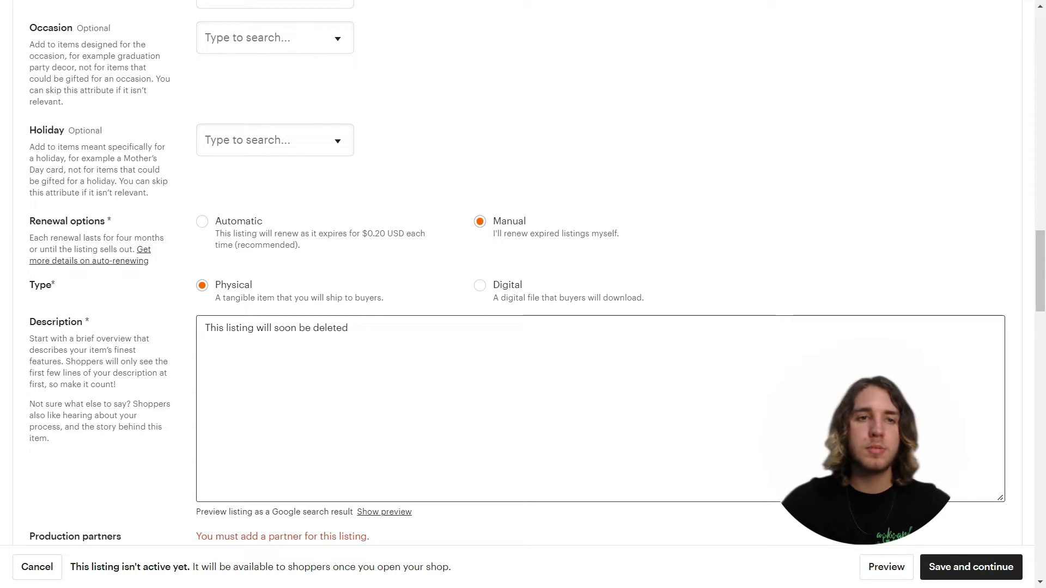
# Start a new production partner for the listing and name it Awkward Styles
pyautogui.scroll(-6, 517, 272)
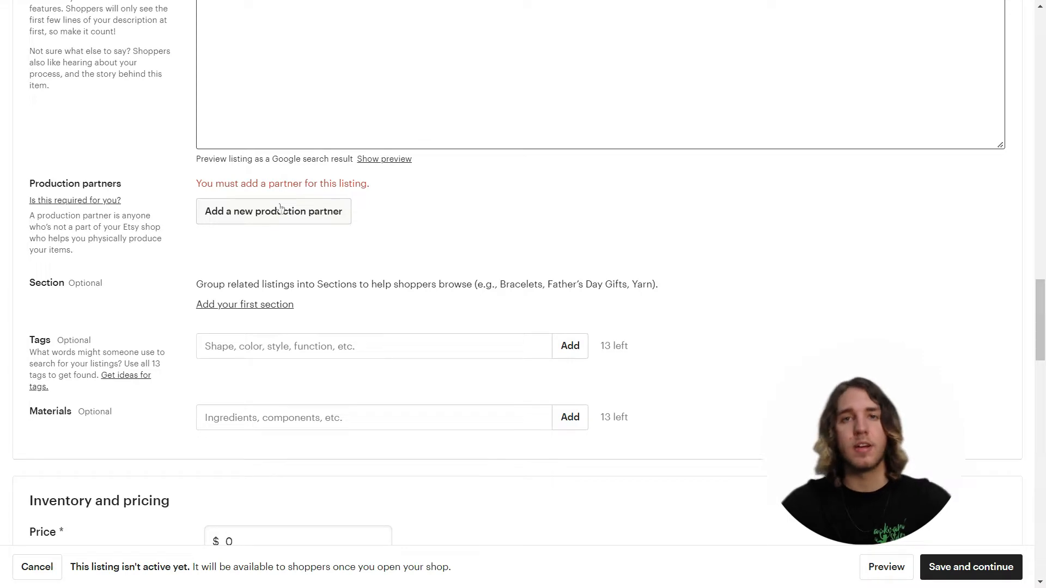
pyautogui.click(280, 210)
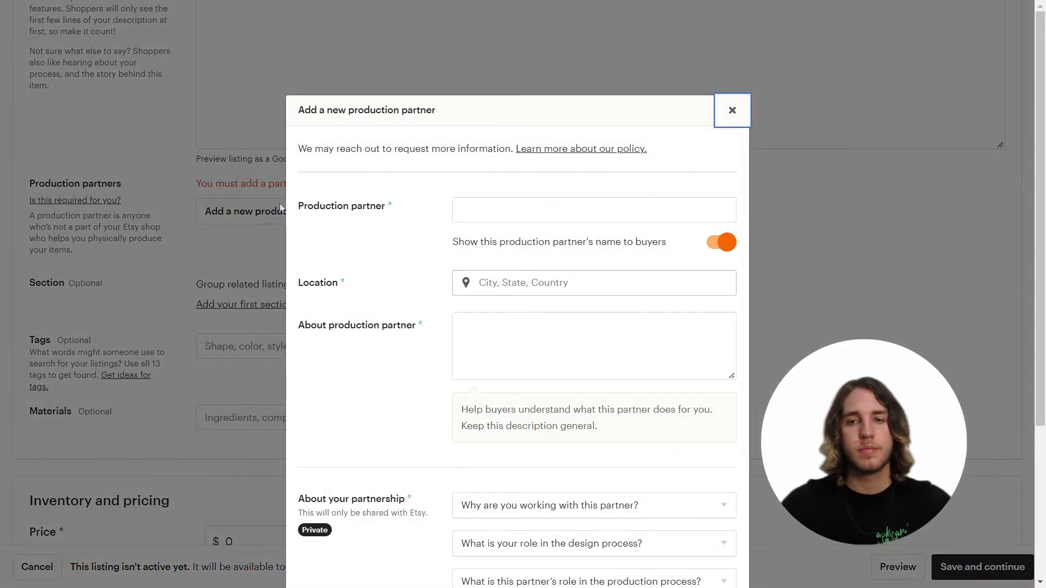
pyautogui.scroll(-2, 400, 237)
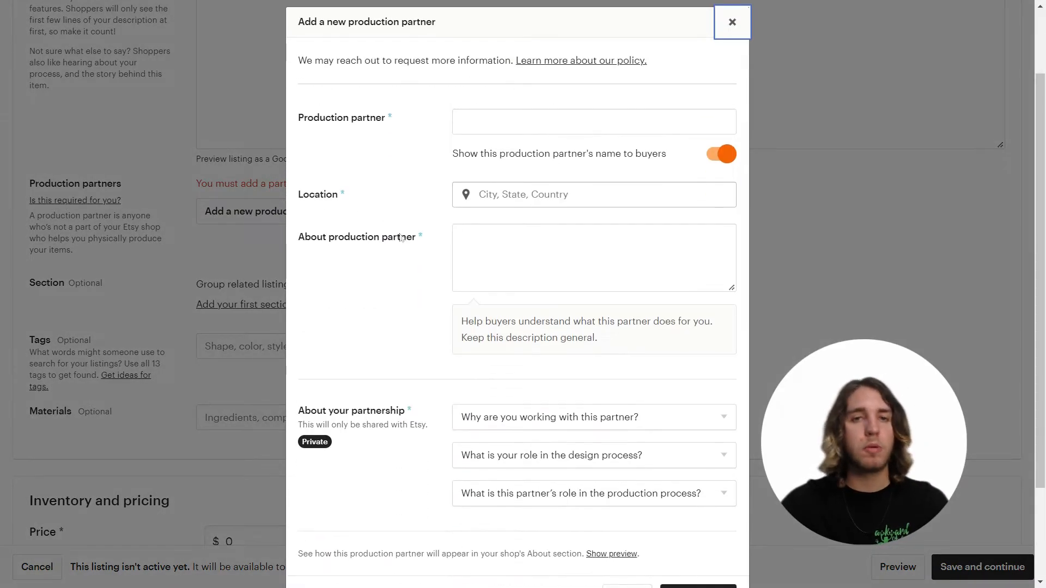
pyautogui.click(463, 121)
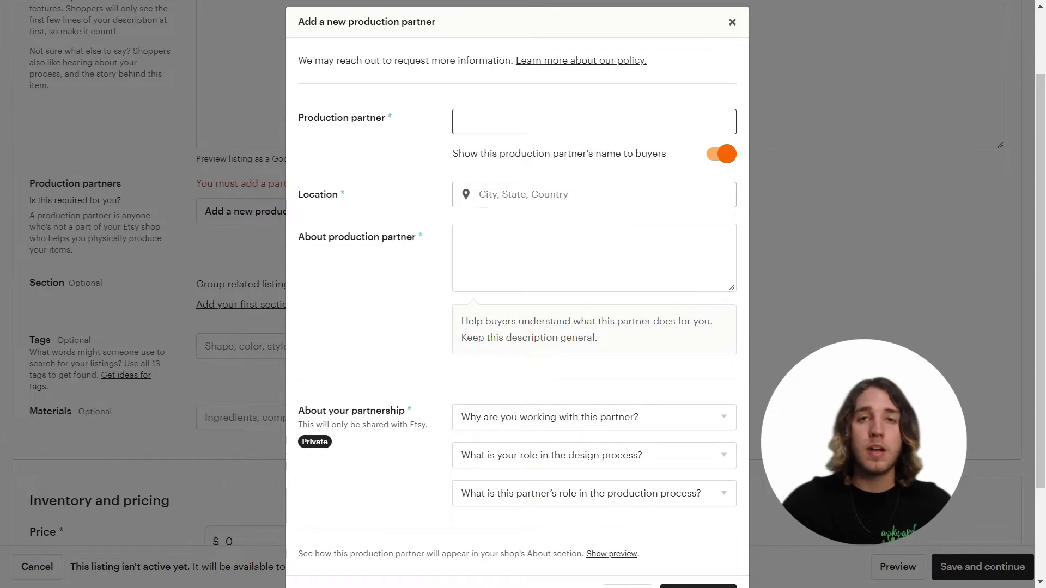
pyautogui.write('Awkward S')
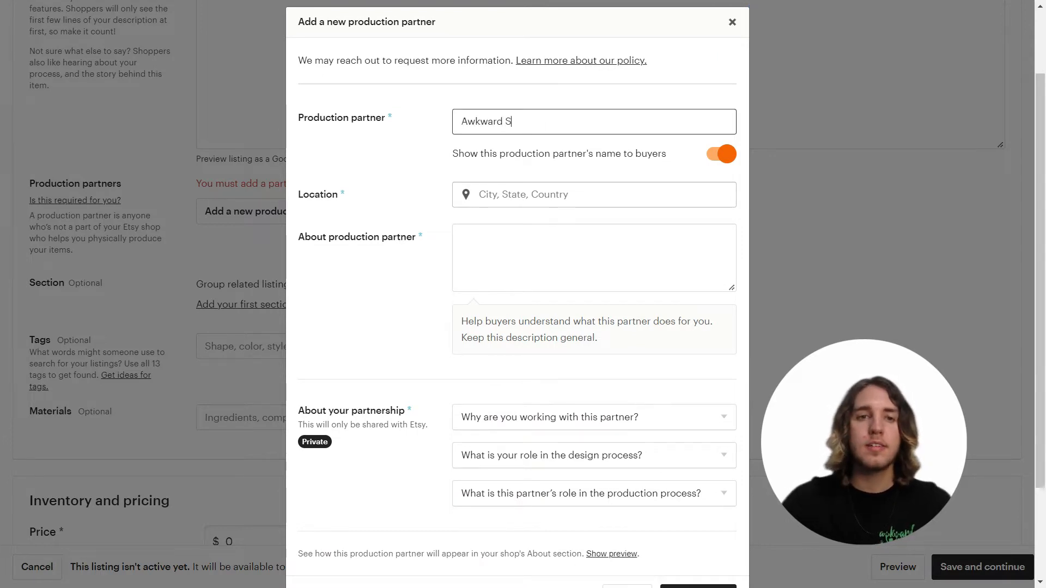
pyautogui.write('tyles')
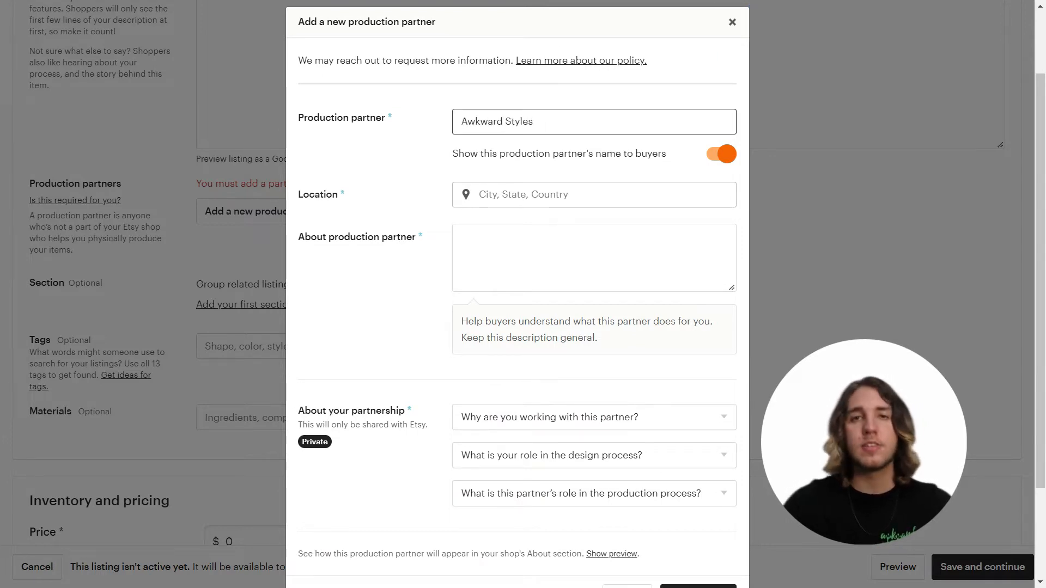
# Set the partner's location to Los Angeles, California, and describe it as "Awkward Styles is a print-on-demand, fulfillment, and dropshipping provider for online retailers."
pyautogui.click(523, 194)
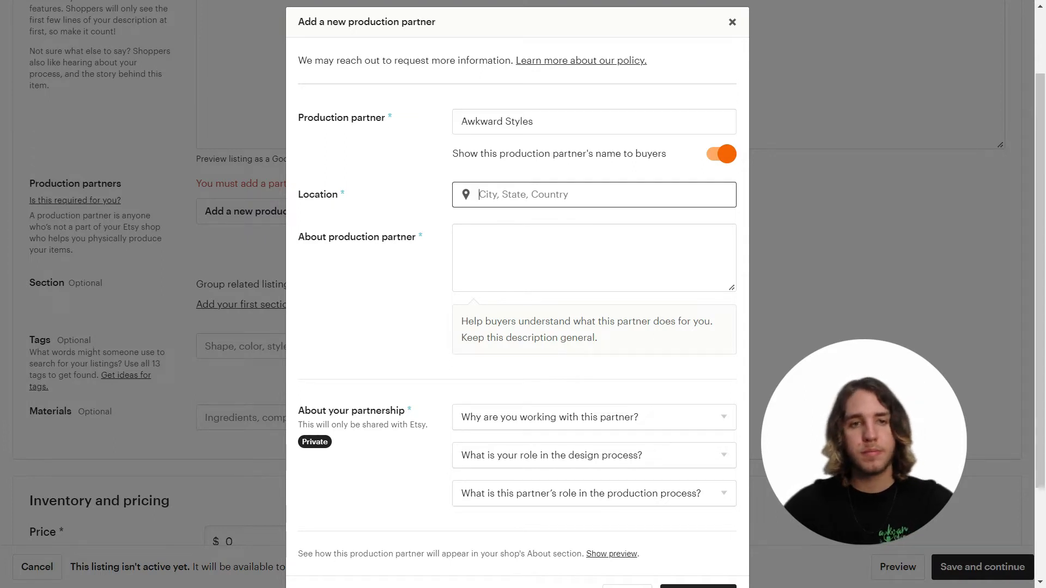
pyautogui.write('los ange')
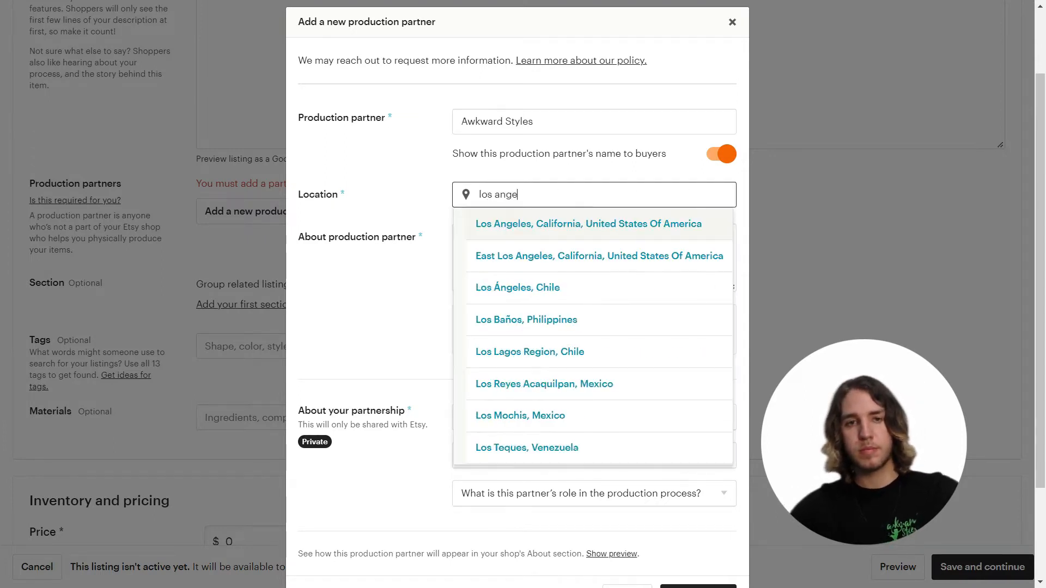
pyautogui.click(528, 221)
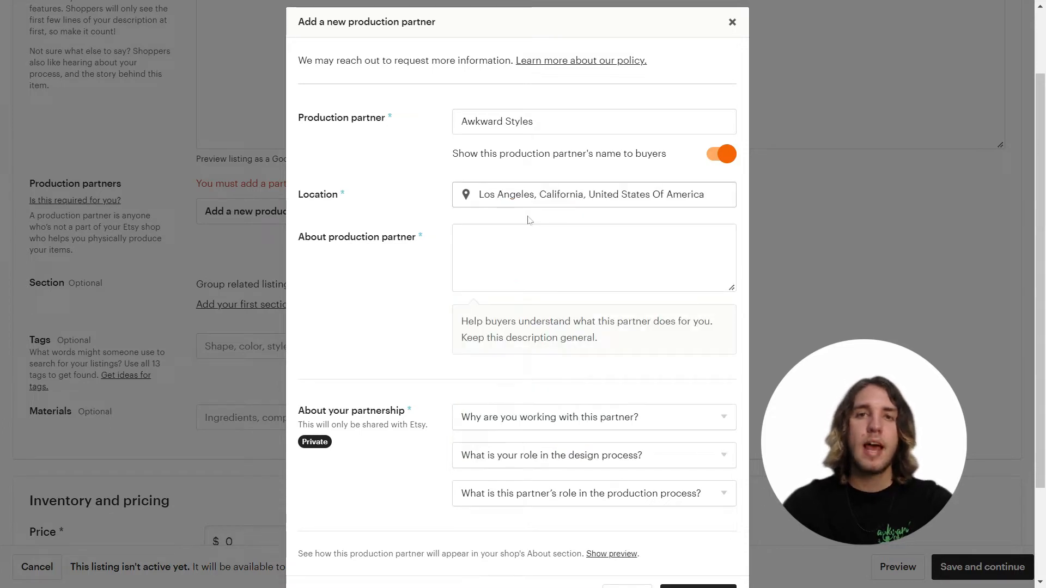
pyautogui.click(528, 246)
pyautogui.write('Awkward Styles is a print-on-demand, fulfillment, and dropshipping provider for online retailers.')
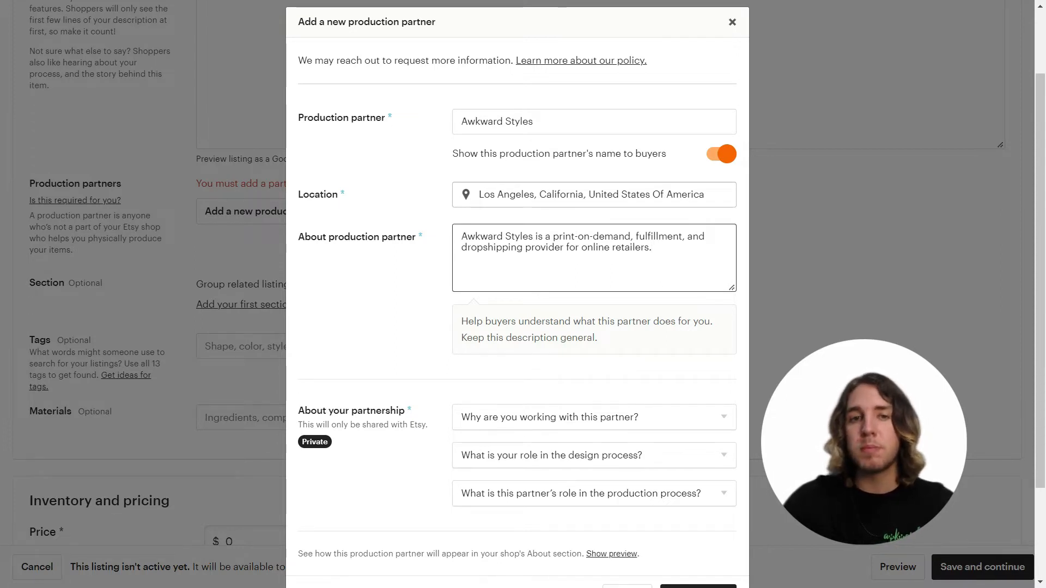
# Answer the partnership questions with lacking technical ability or equipment, "I design everything myself" and "They do everything for me"
pyautogui.click(648, 418)
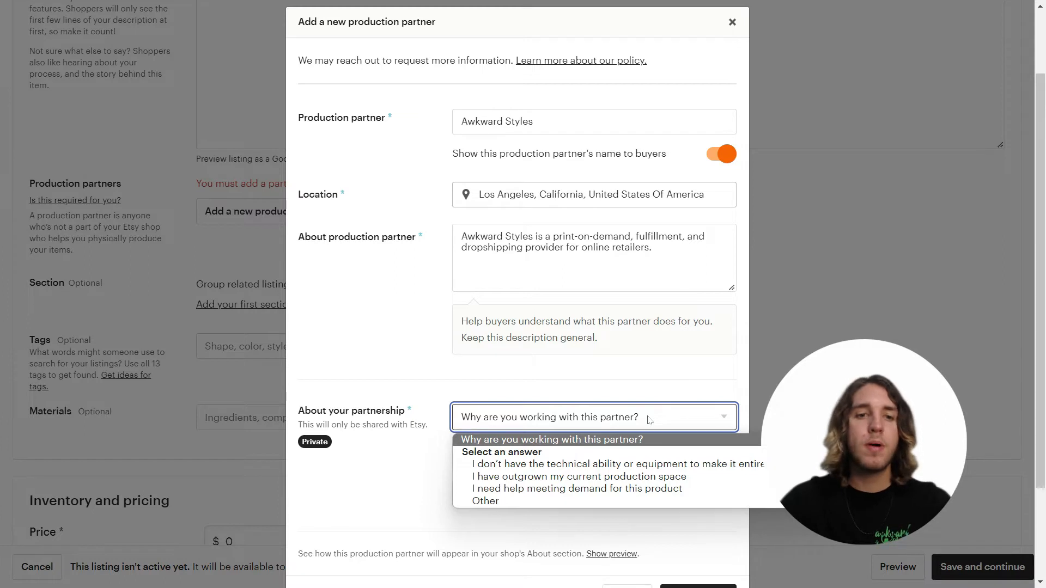
pyautogui.click(650, 465)
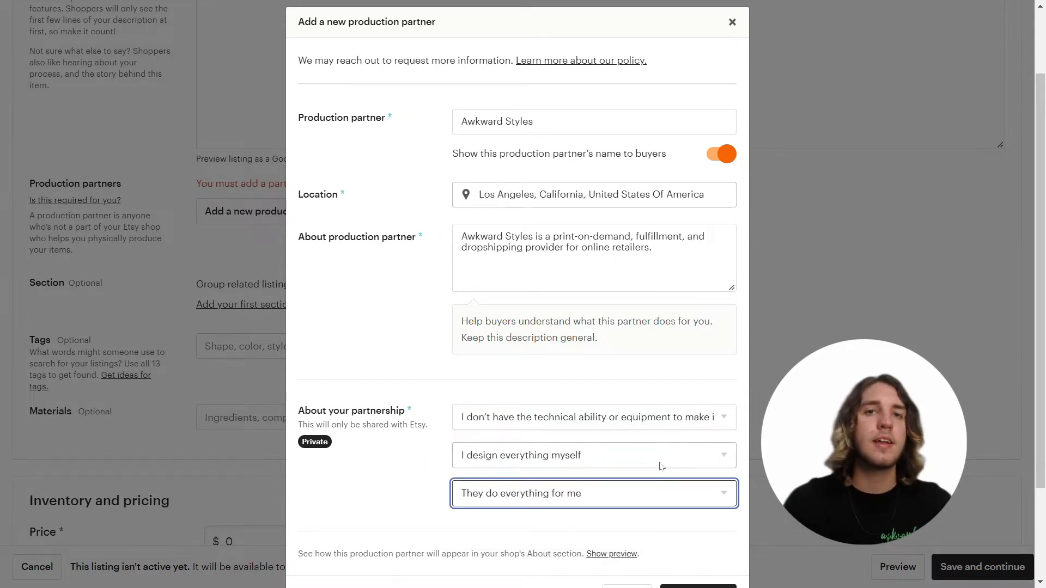
# Save the production partner and assign Awkward Styles to the listing
pyautogui.scroll(-2, 661, 466)
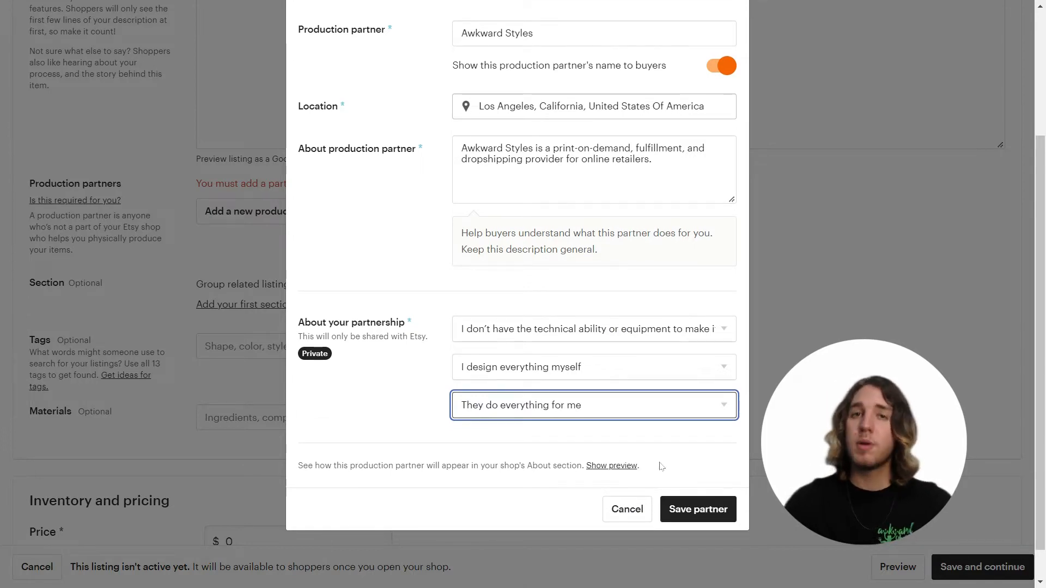
pyautogui.click(611, 466)
pyautogui.click(696, 472)
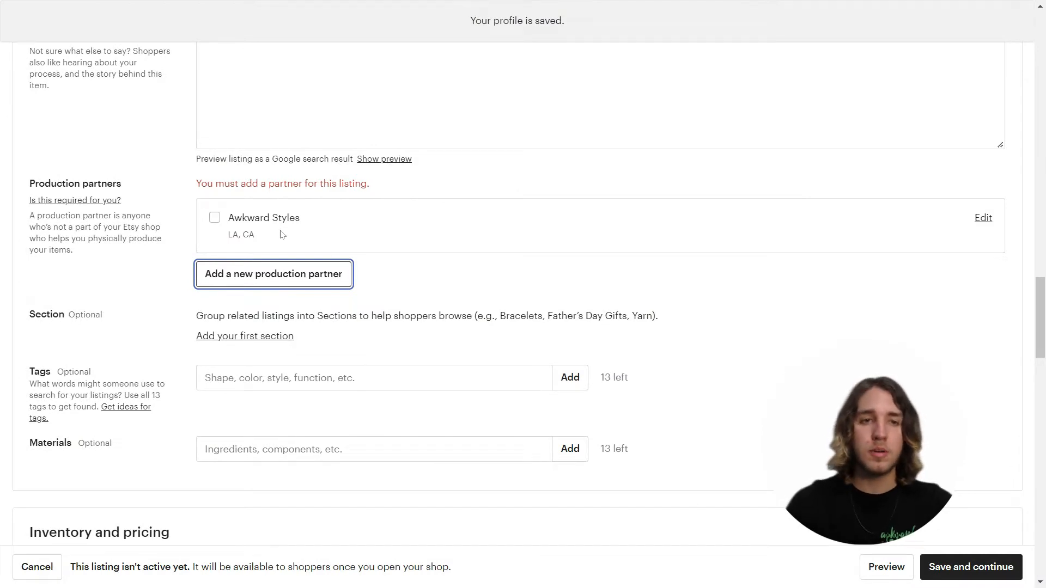
pyautogui.click(225, 219)
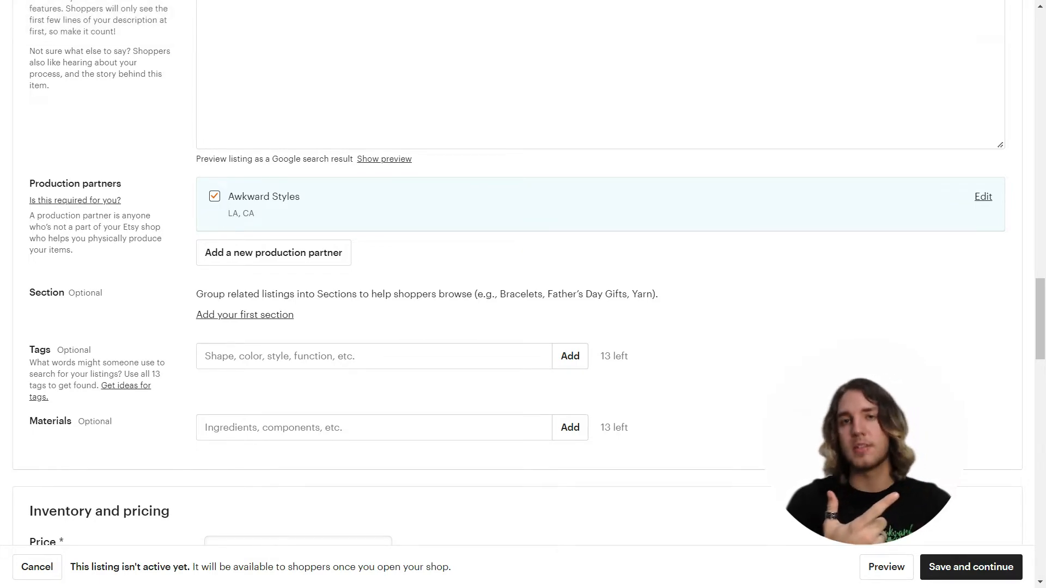
# Set the listing's price to $1 under Inventory and pricing
pyautogui.scroll(-3, 728, 347)
pyautogui.scroll(-2, 728, 350)
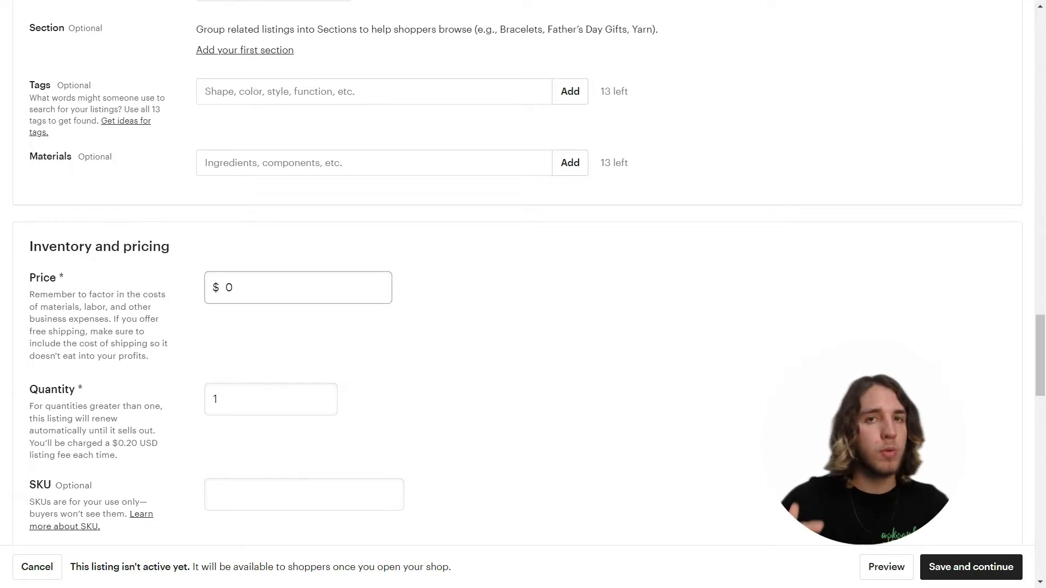
pyautogui.doubleClick(240, 288)
pyautogui.write('1')
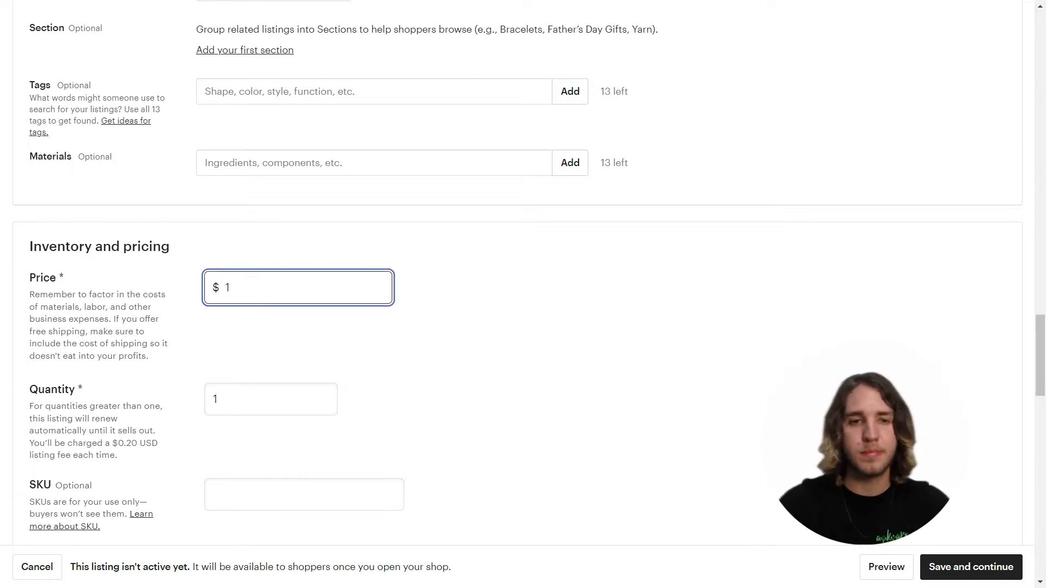
# Create a shipping profile named "Awkward Styles" with origin zip code 90670 and a processing time of 1-3 business days
pyautogui.scroll(-5, 692, 366)
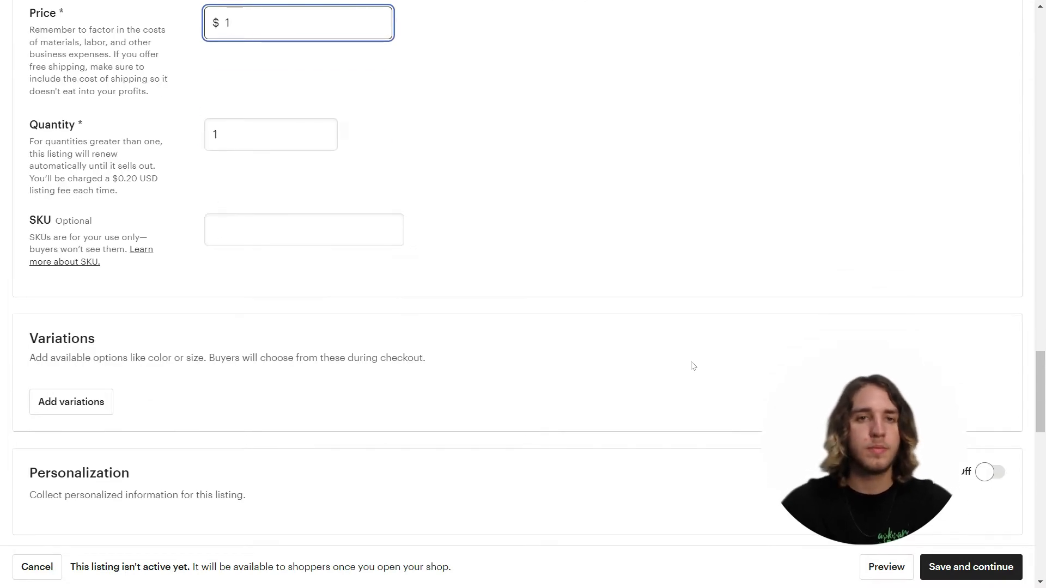
pyautogui.scroll(-5, 693, 365)
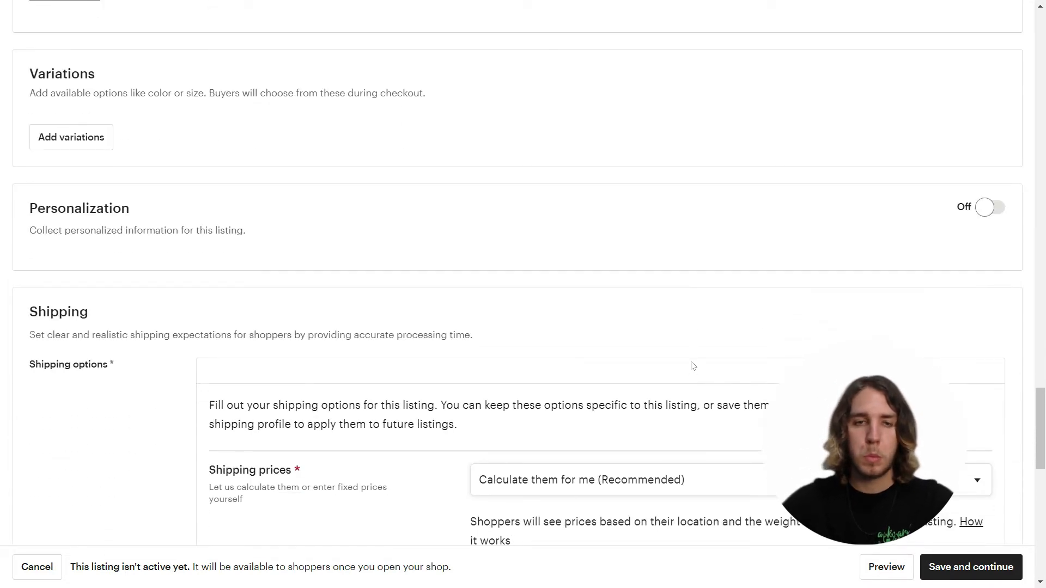
pyautogui.scroll(-8, 692, 366)
pyautogui.scroll(2, 692, 365)
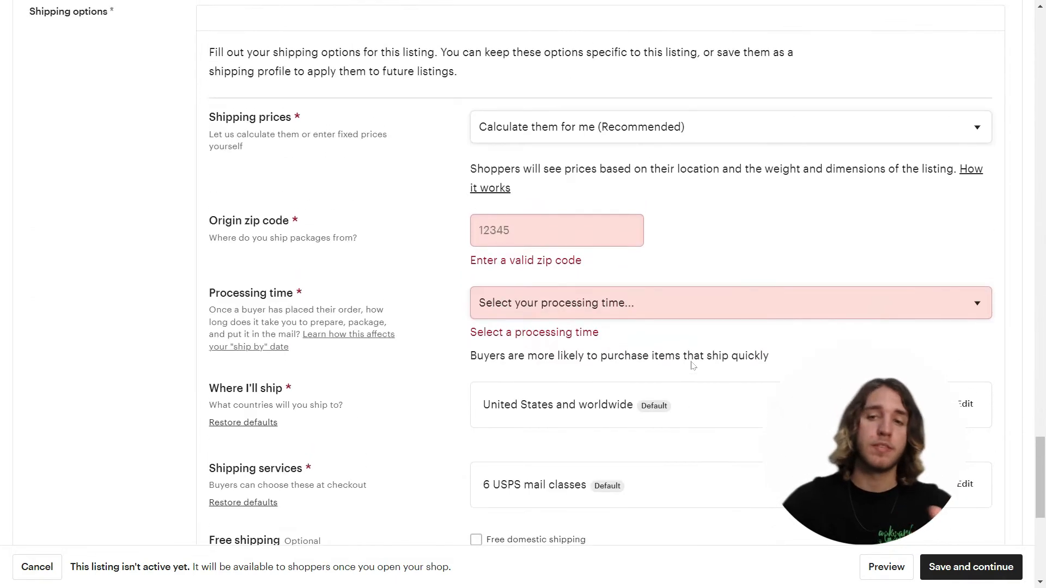
pyautogui.click(561, 231)
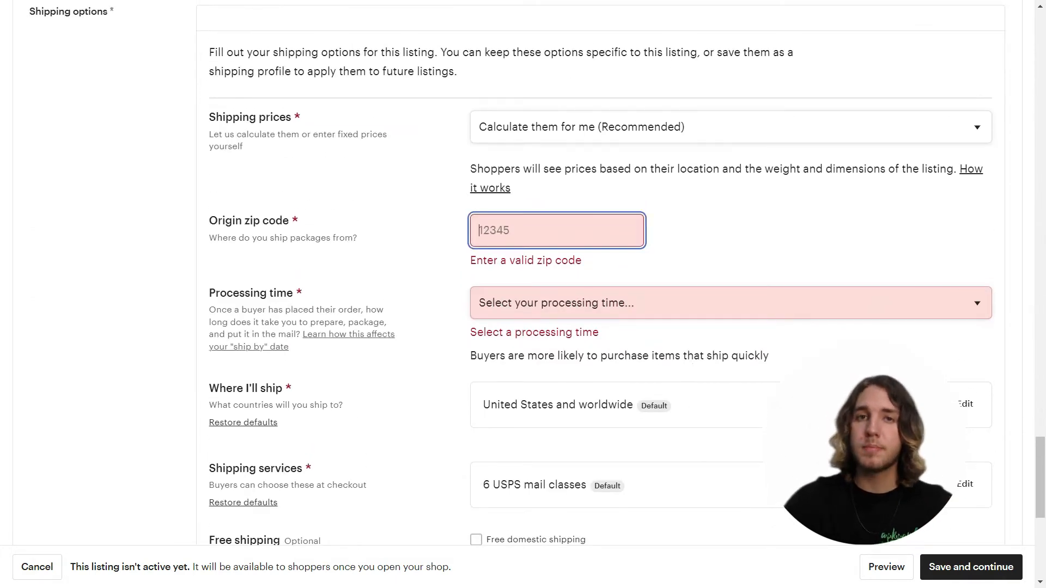
pyautogui.write('90670')
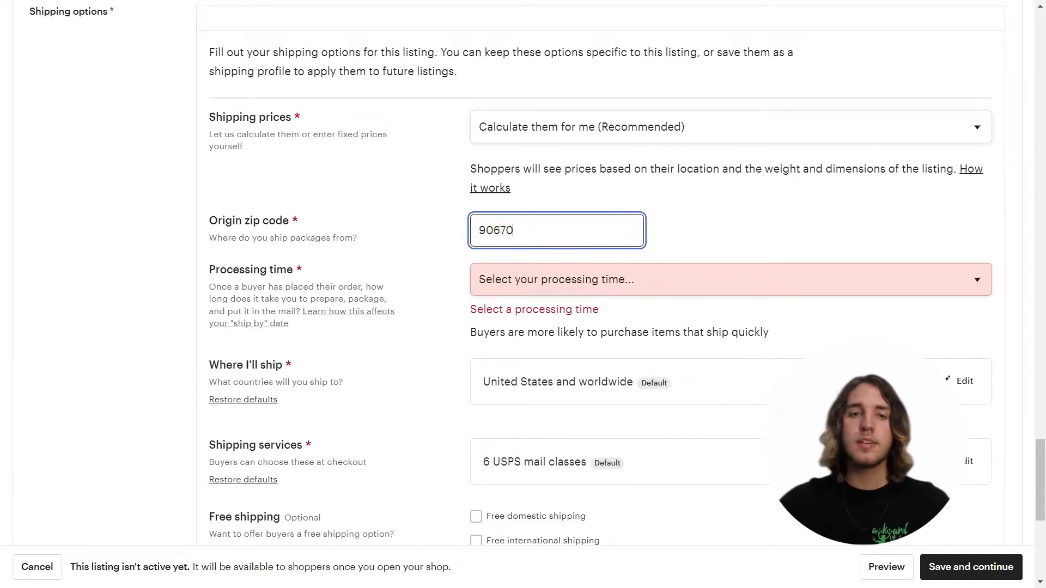
pyautogui.click(626, 281)
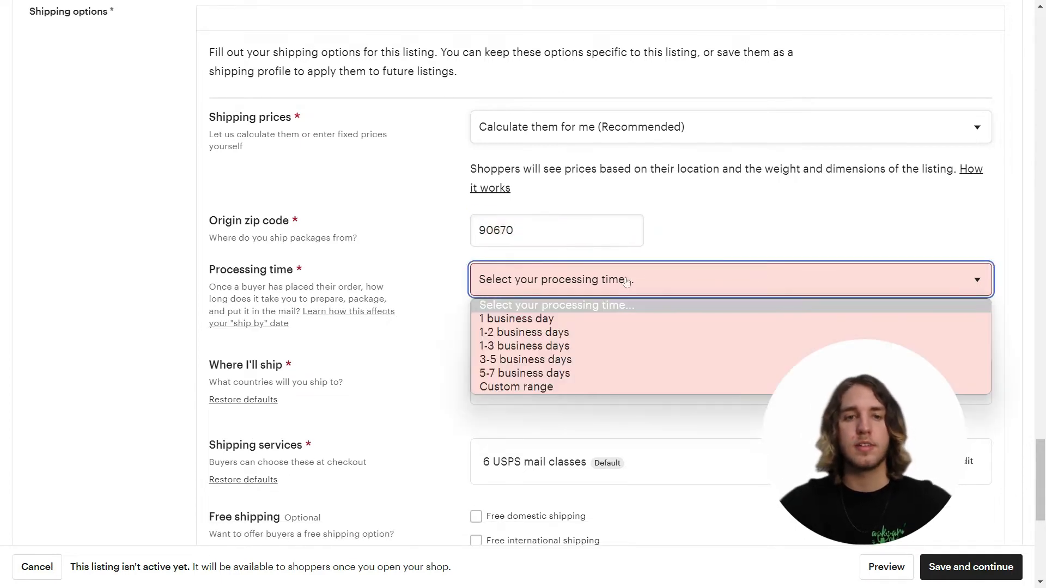
pyautogui.click(593, 347)
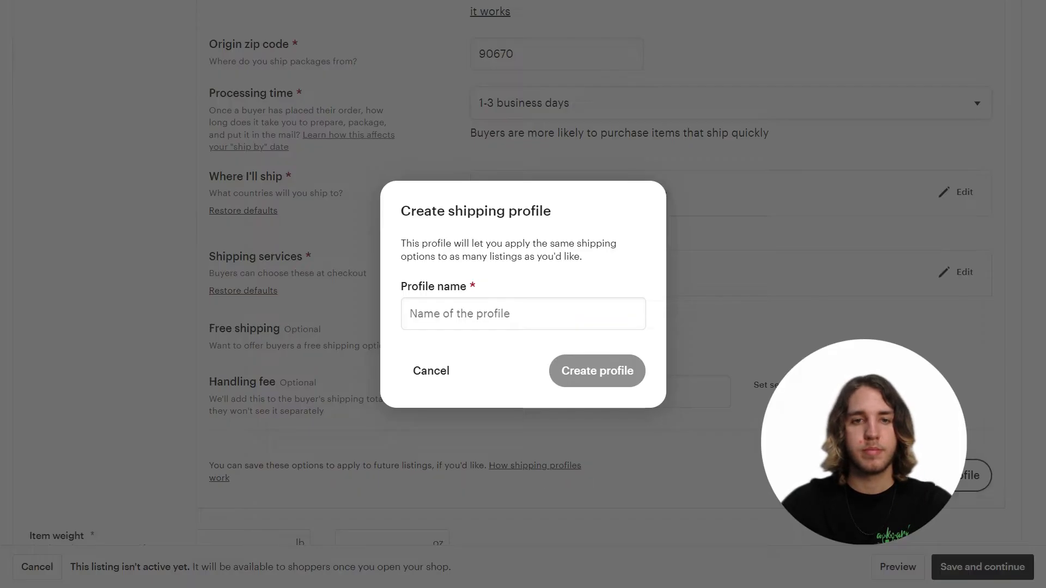
pyautogui.write('Awkward Styles')
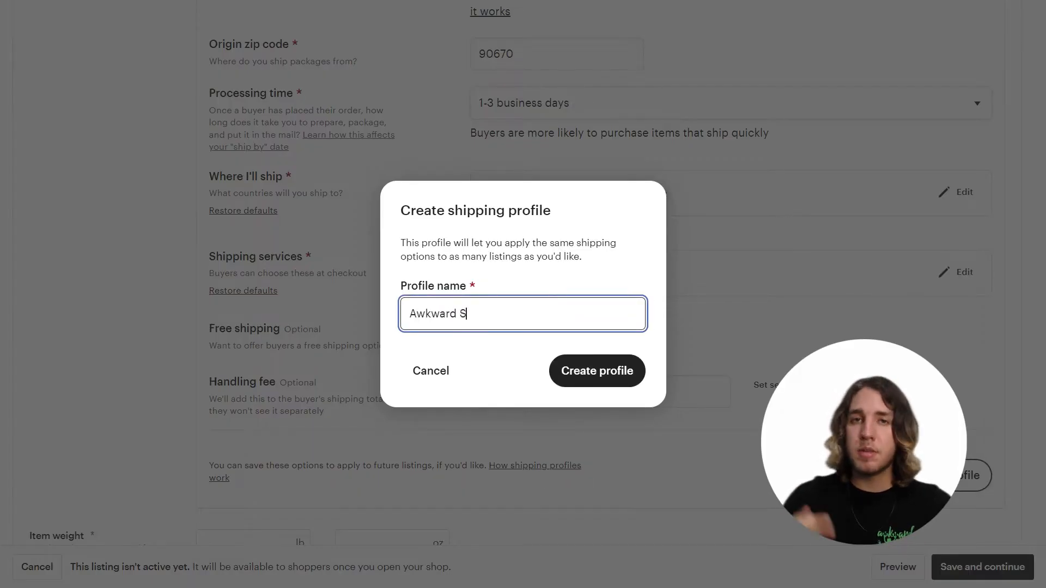
pyautogui.click(611, 373)
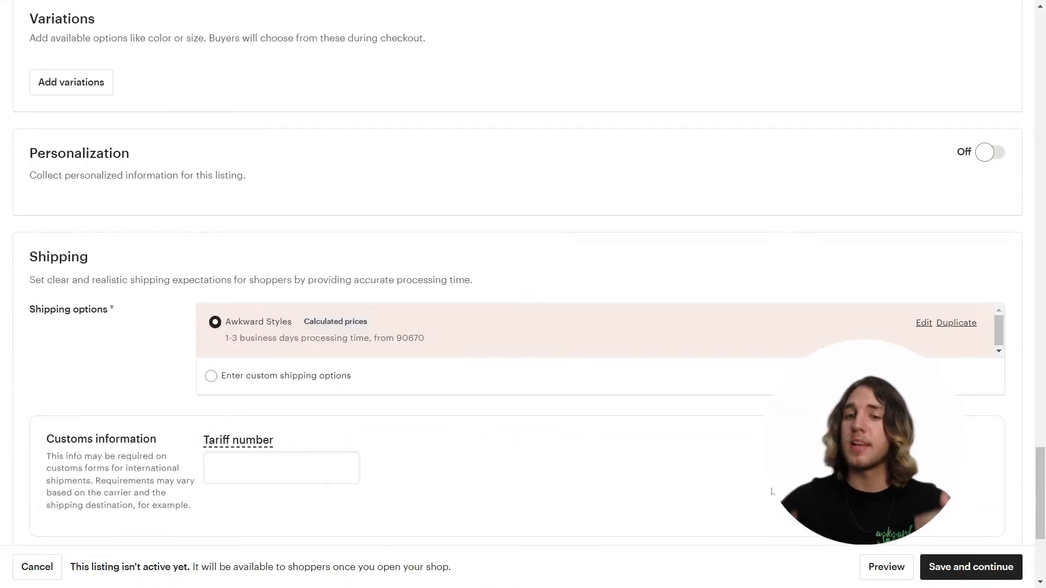
# Save the first listing and postpone adding more listings
pyautogui.click(974, 571)
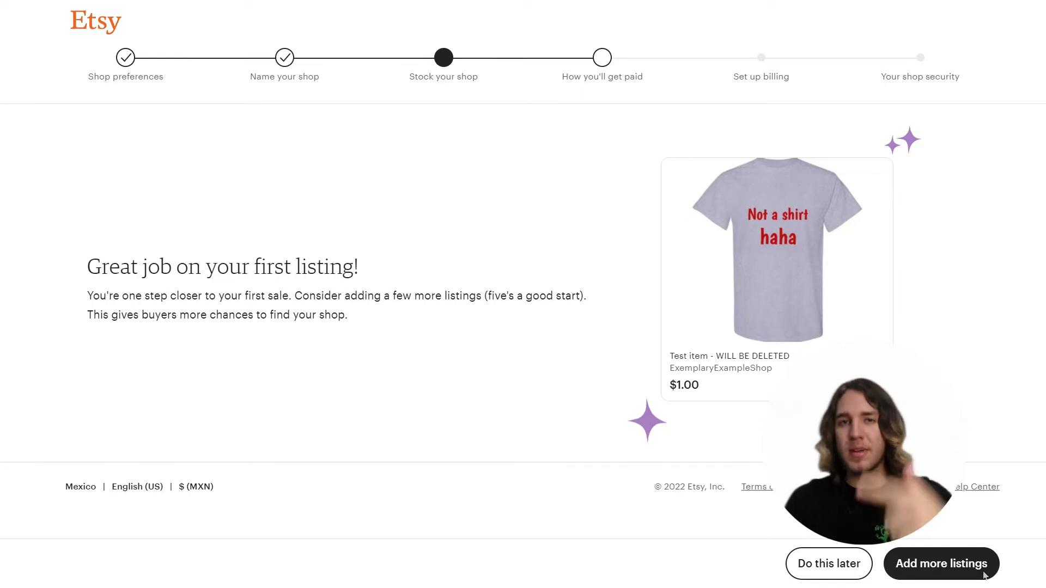
pyautogui.click(822, 567)
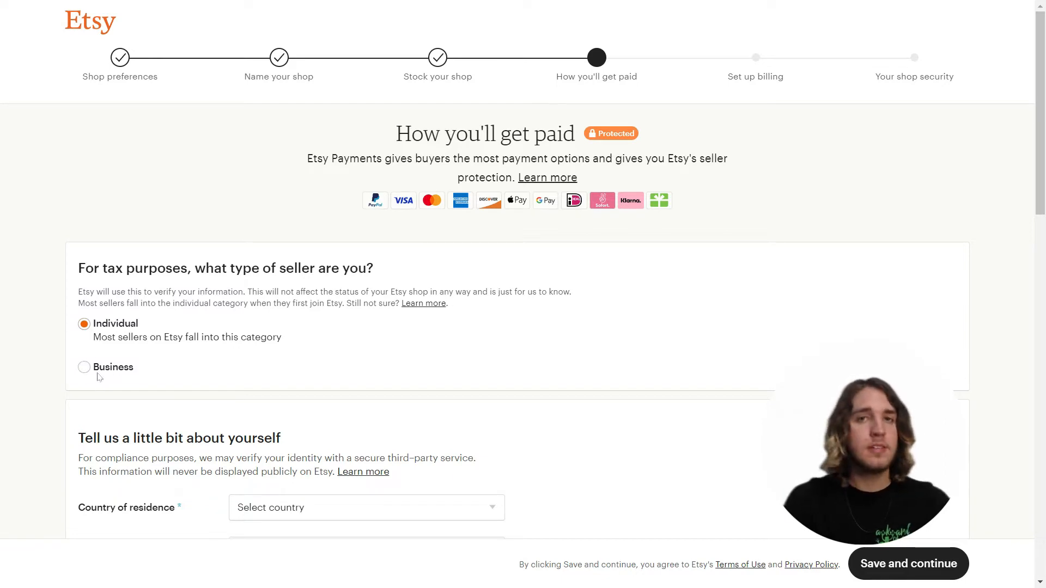
# Submit the individual seller's personal and taxpayer details and turn on Etsy Payments
pyautogui.scroll(-8, 583, 423)
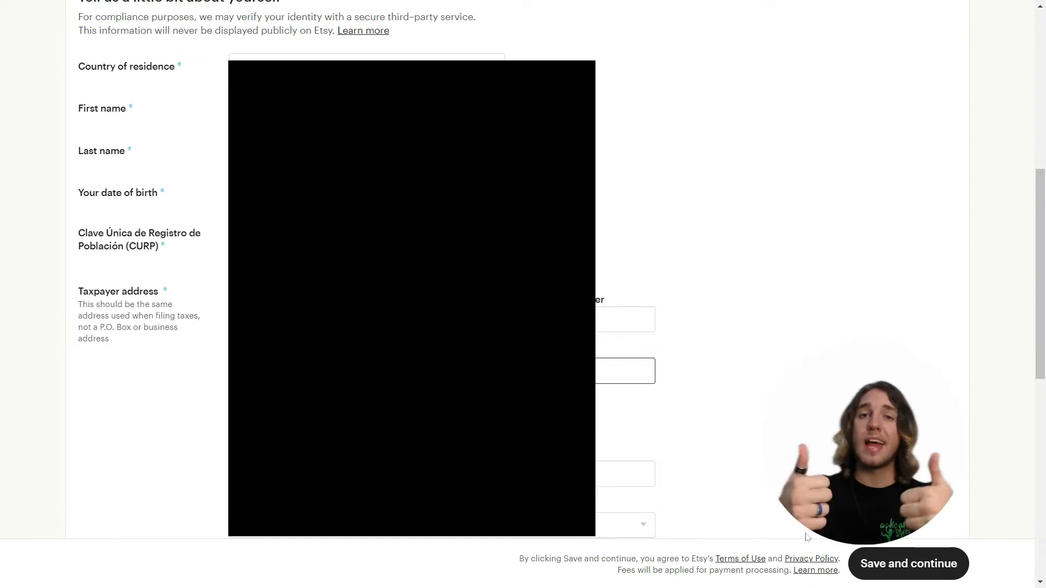
pyautogui.click(918, 568)
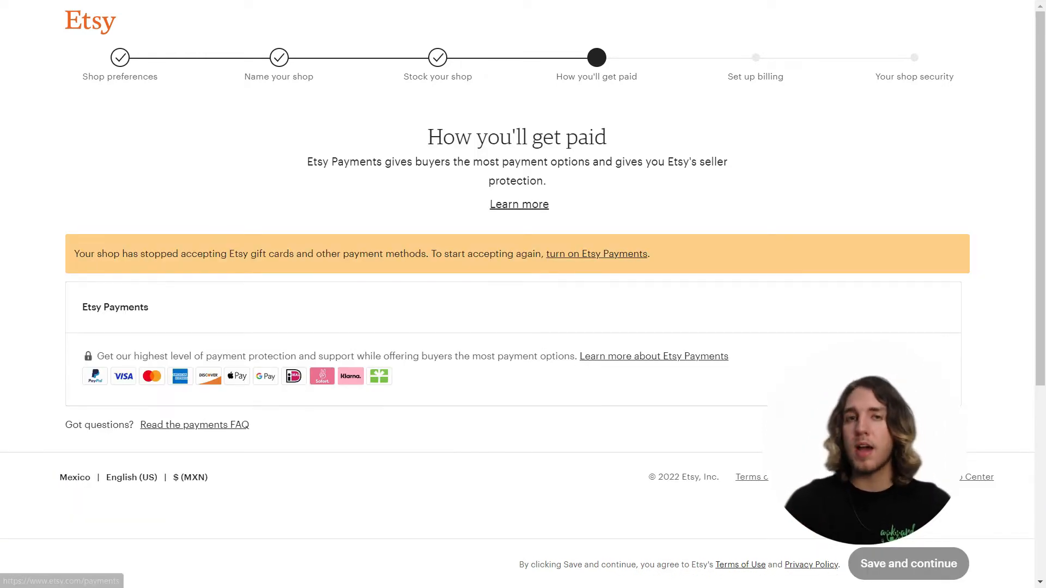
pyautogui.click(592, 255)
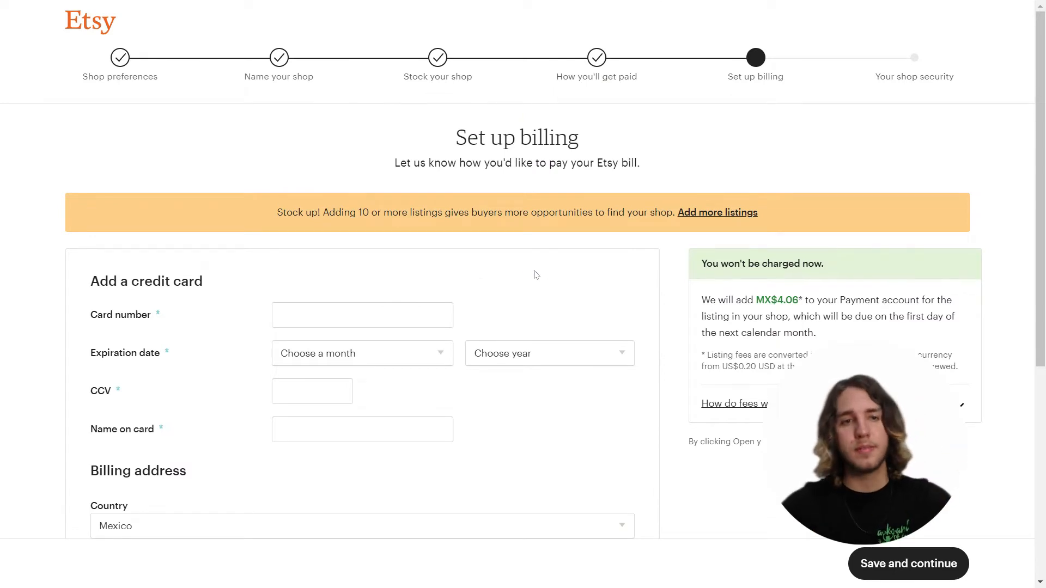
# Enter the credit card number and remaining card details for billing, and open the shop for business
pyautogui.click(401, 306)
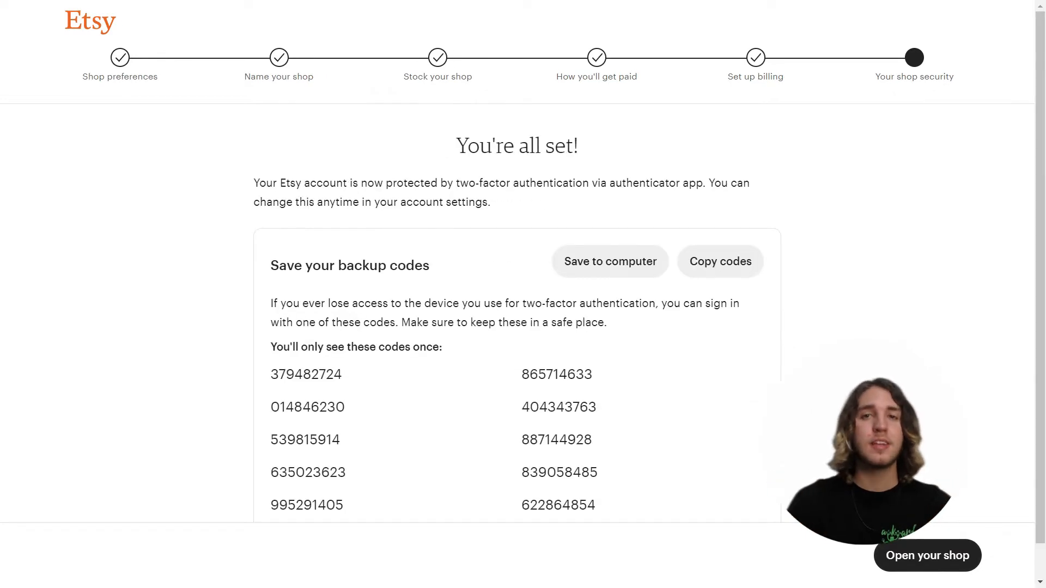
pyautogui.click(926, 557)
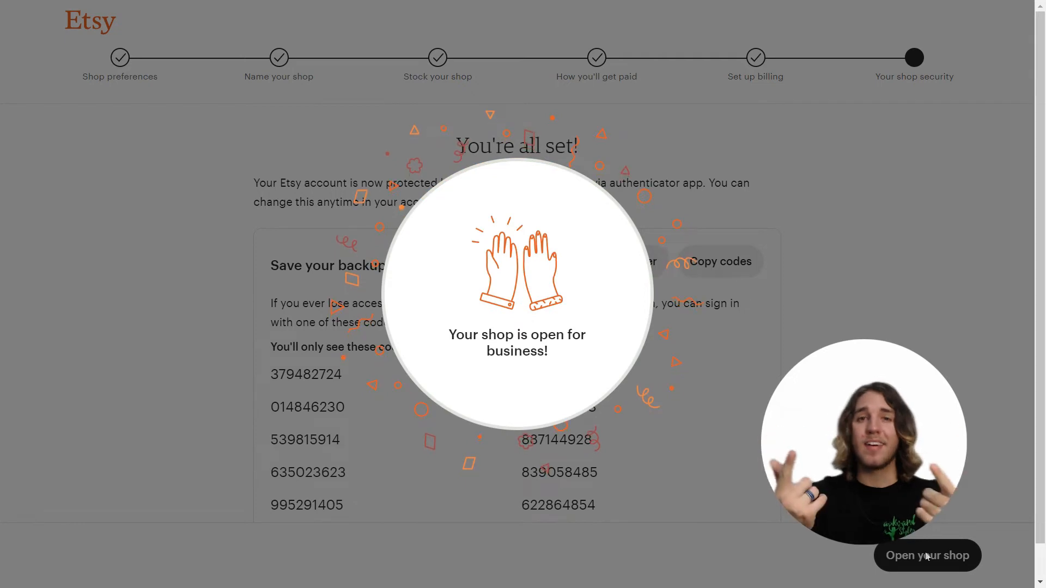
pyautogui.click(926, 556)
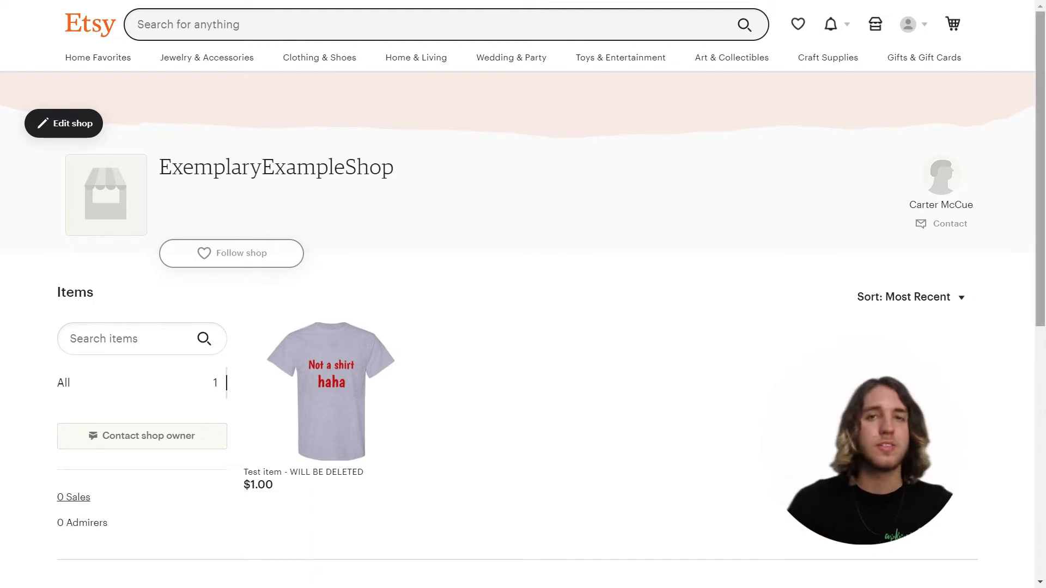
# Go to the Shop Manager and open the account's public profile for editing
pyautogui.moveTo(1044, 181)
pyautogui.mouseDown()
pyautogui.moveTo(1044, 345)
pyautogui.moveTo(1036, 171)
pyautogui.mouseUp()
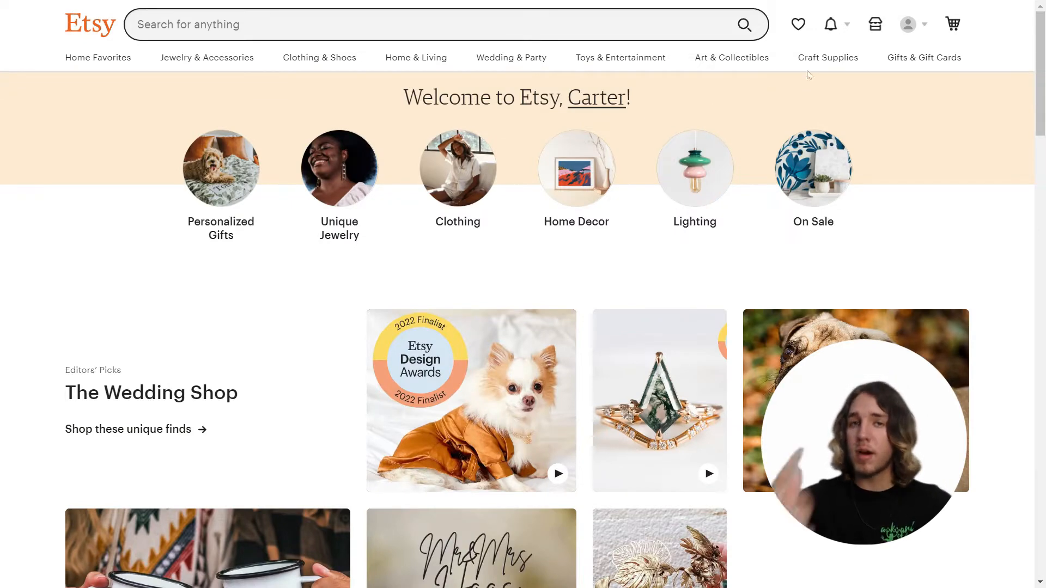
pyautogui.click(874, 26)
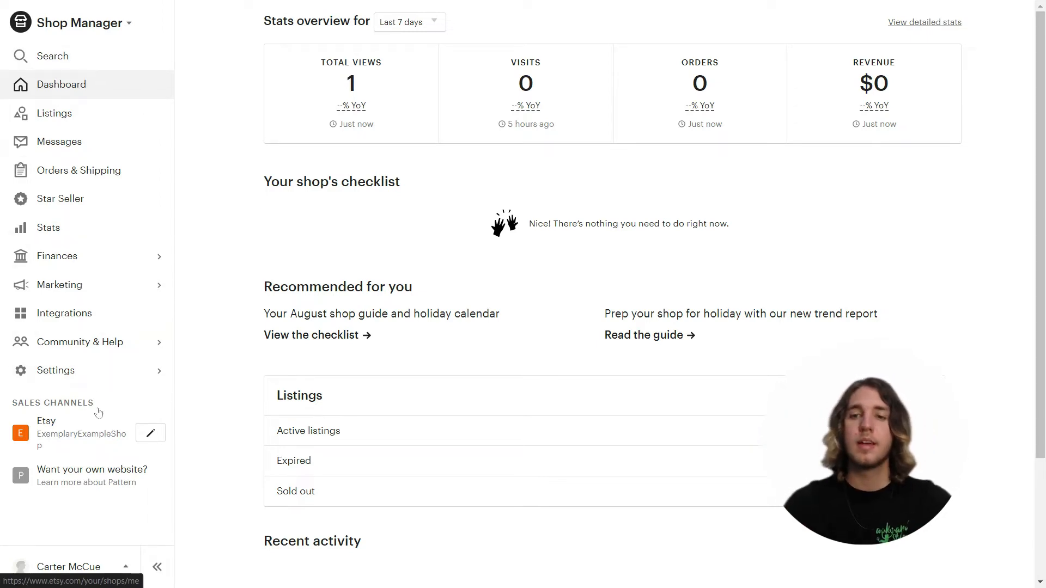
pyautogui.click(99, 569)
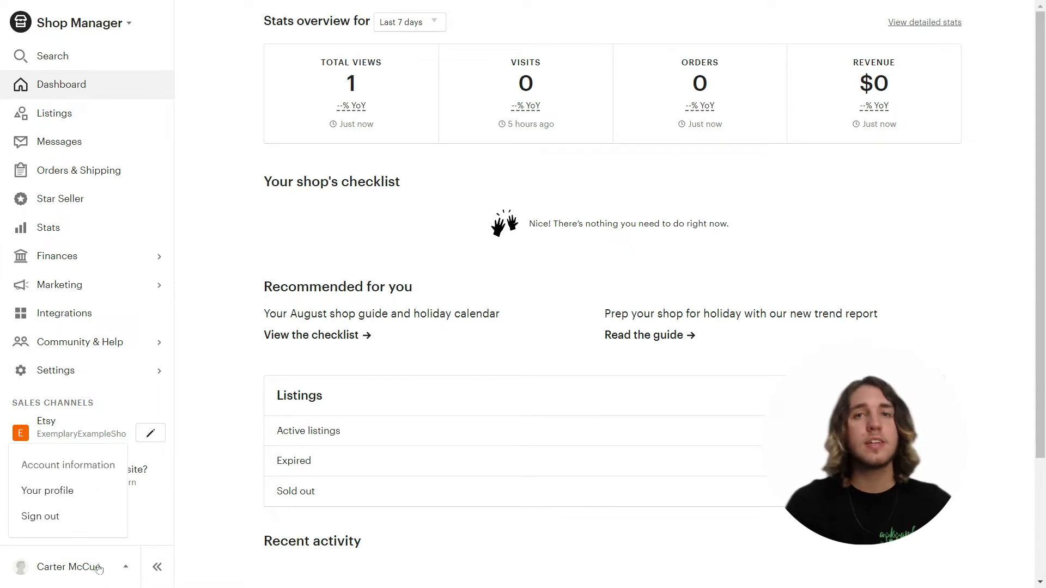
pyautogui.click(51, 493)
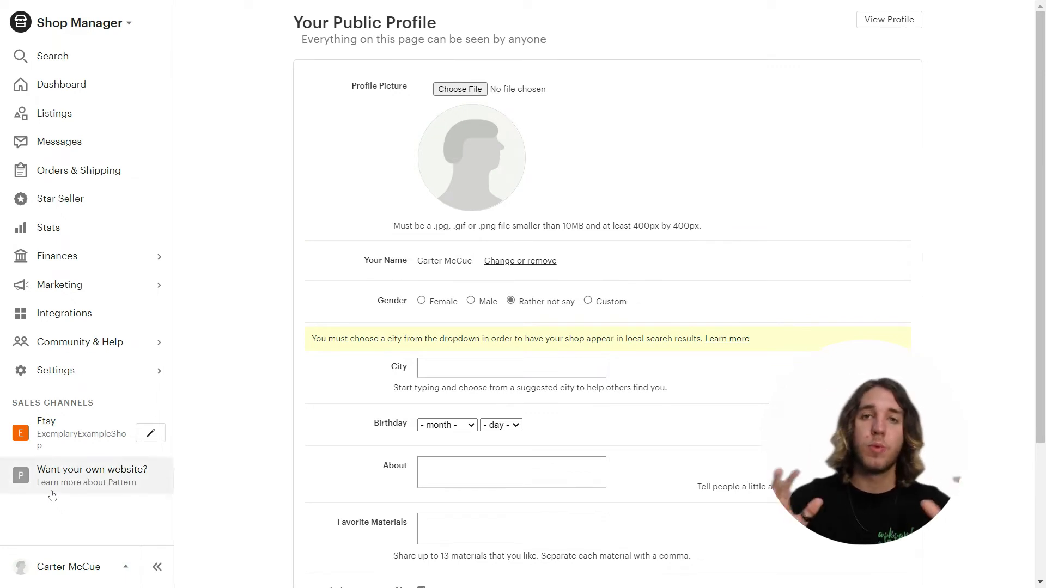
# Add a JPG profile picture, set the gender to Male and save the public profile
pyautogui.click(469, 91)
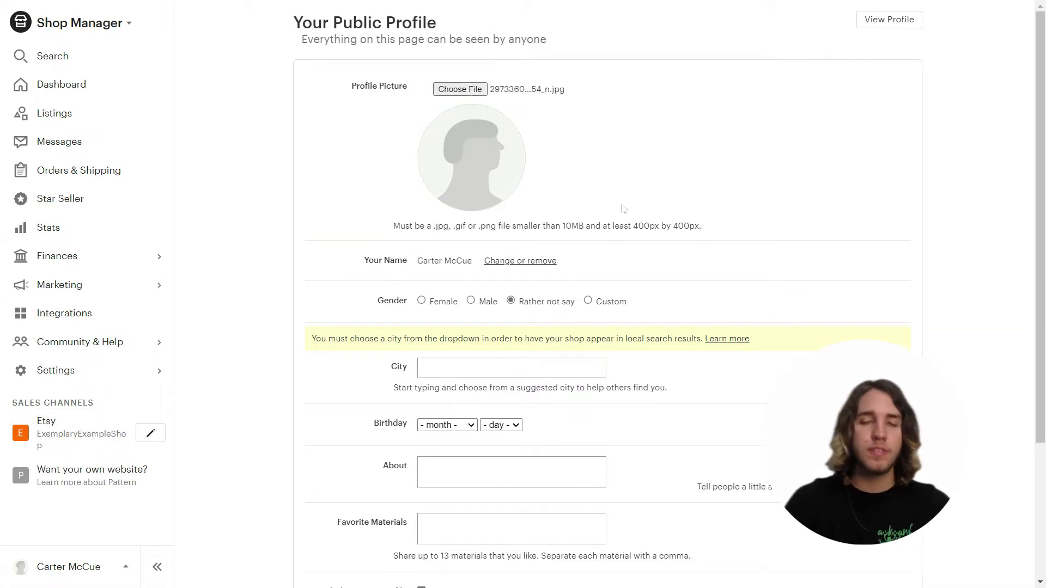
pyautogui.click(471, 302)
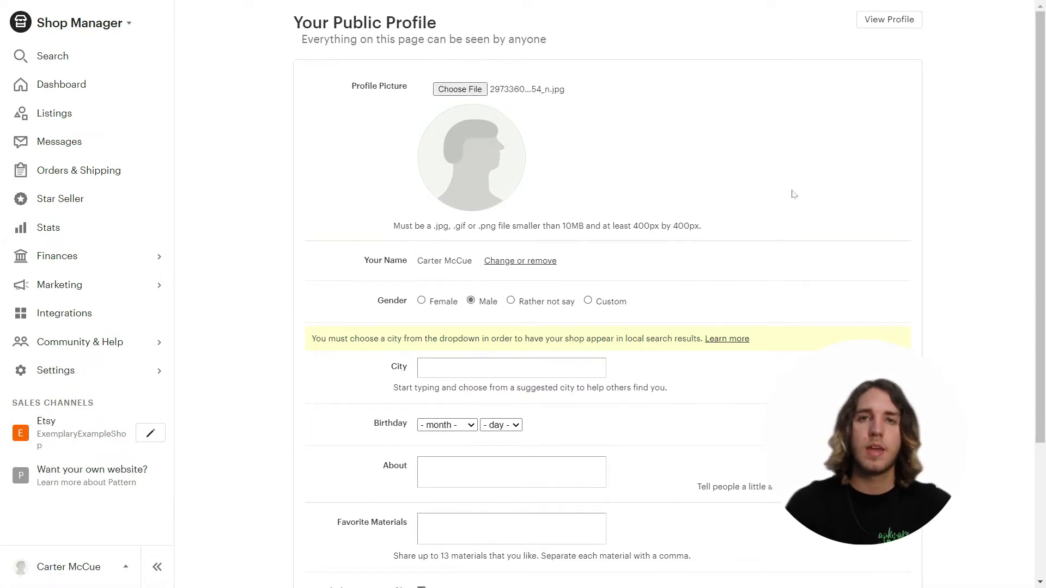
pyautogui.scroll(-1, 808, 224)
pyautogui.scroll(-3, 808, 224)
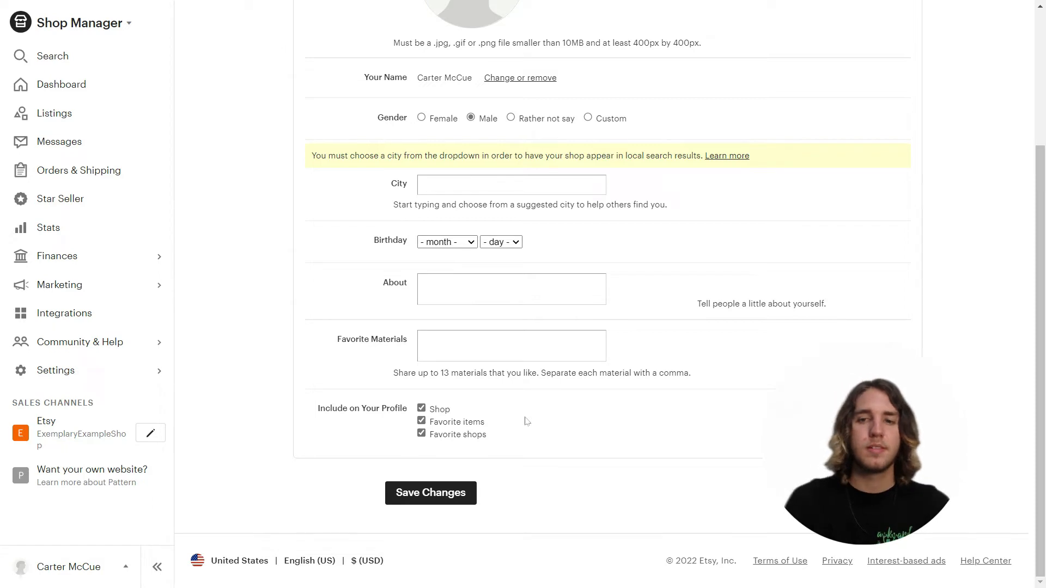
pyautogui.click(449, 494)
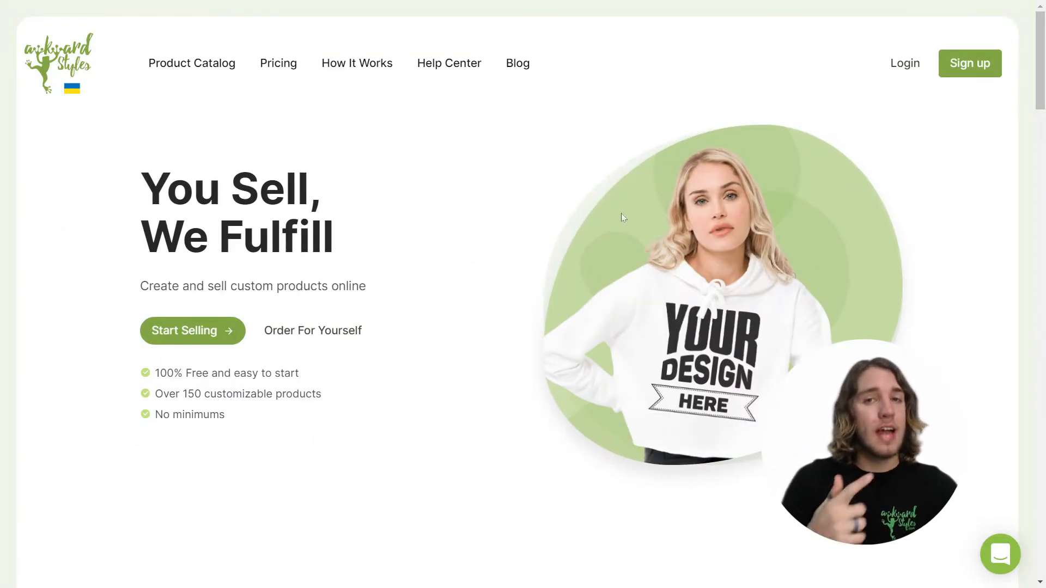
# Switch to the Awkward Styles website and log in with the account e-mail and password, completing the reCAPTCHA check
pyautogui.click(903, 64)
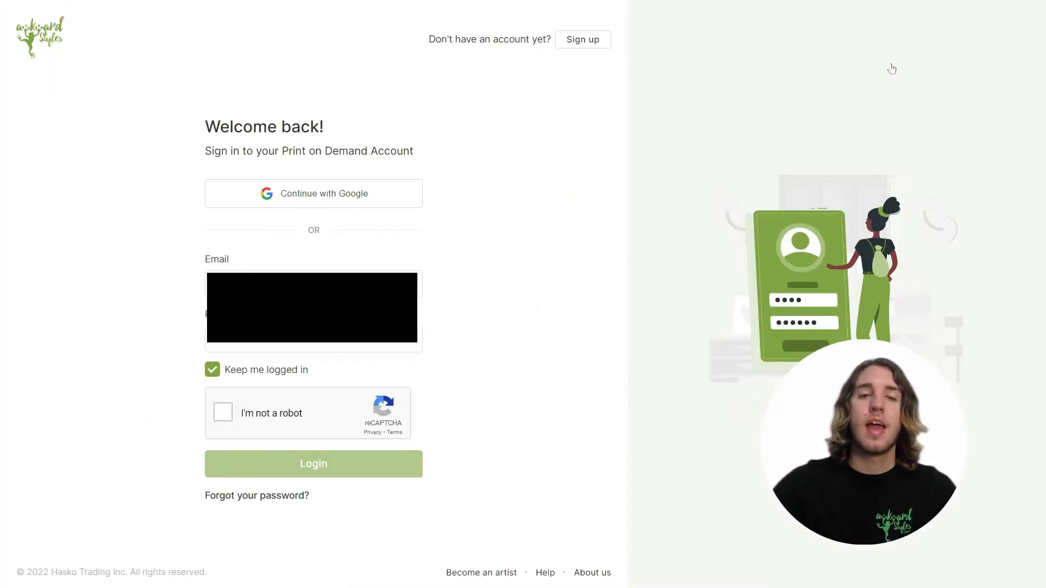
pyautogui.click(421, 285)
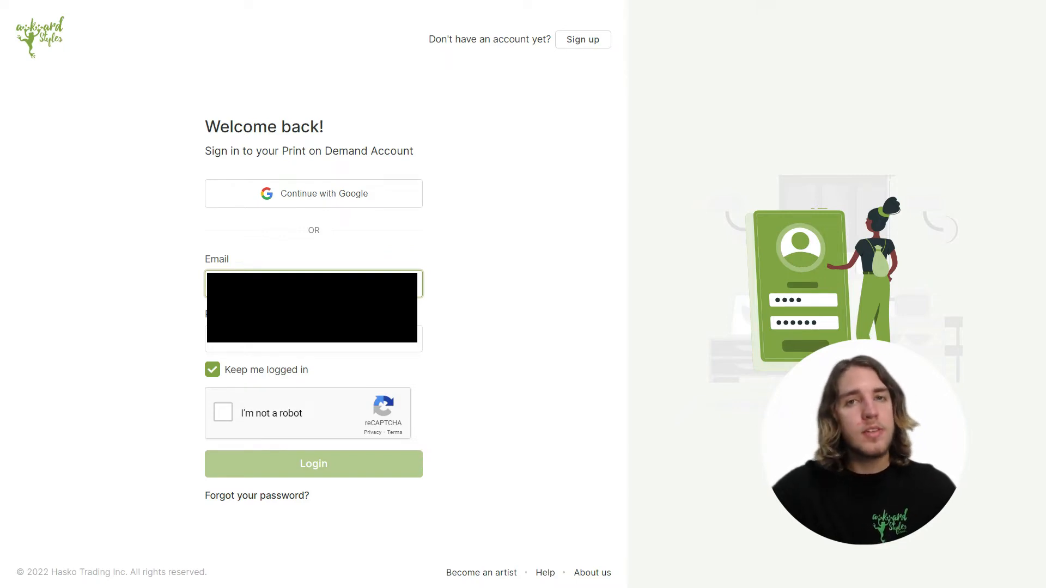
pyautogui.press('Tab')
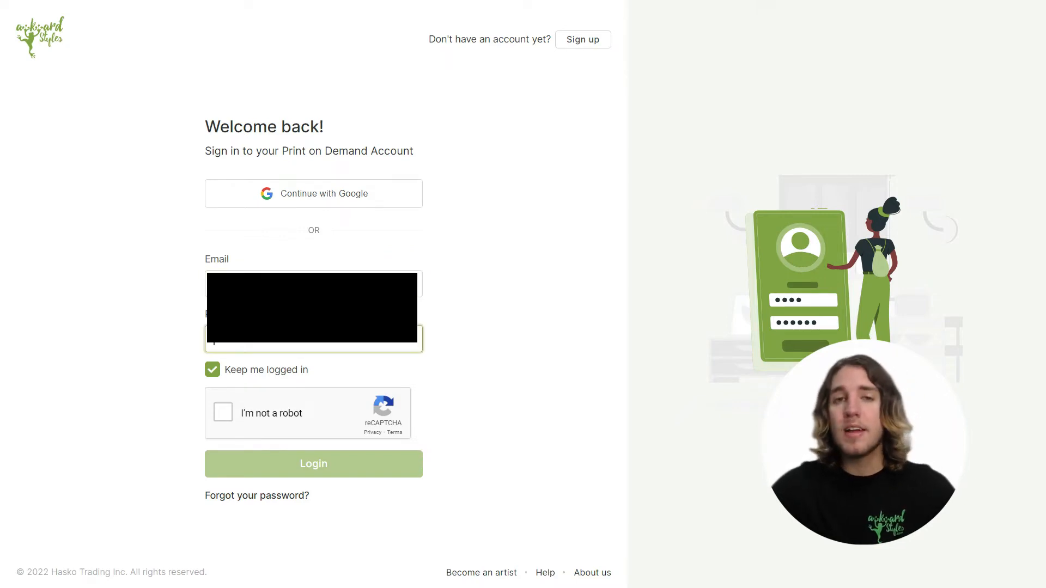
pyautogui.write('•••••••••••')
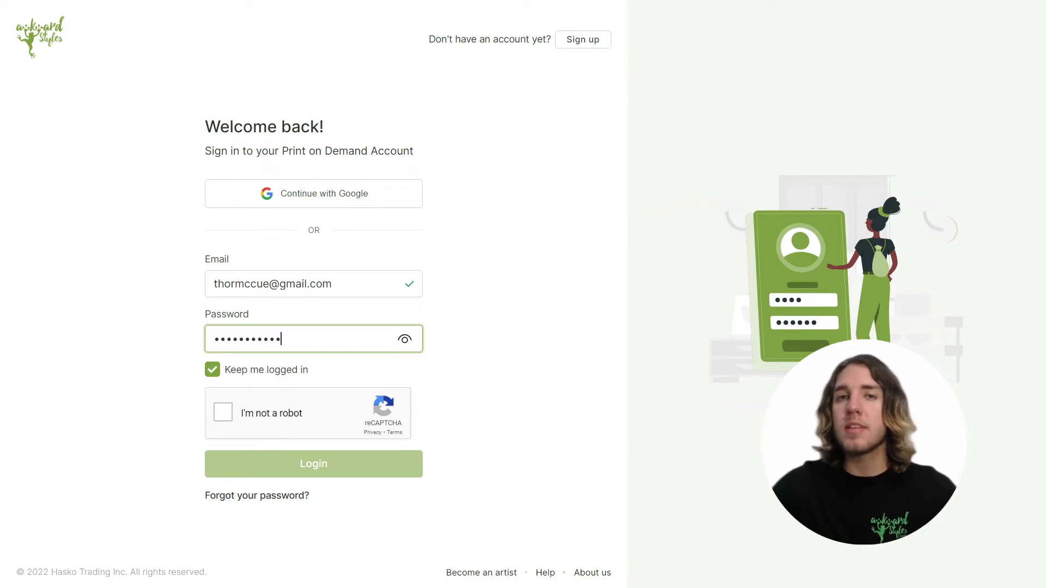
pyautogui.click(227, 417)
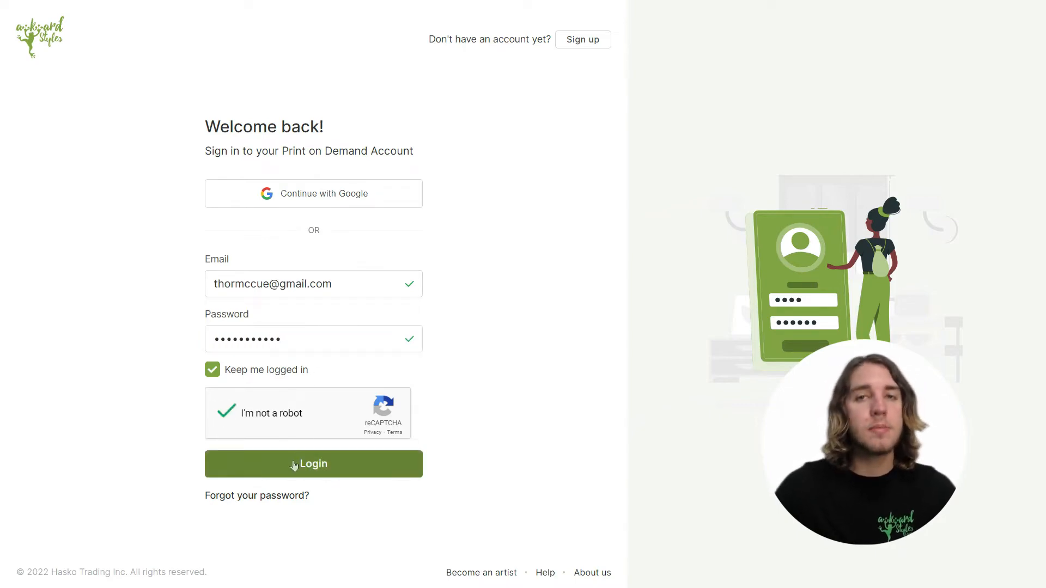
pyautogui.click(293, 466)
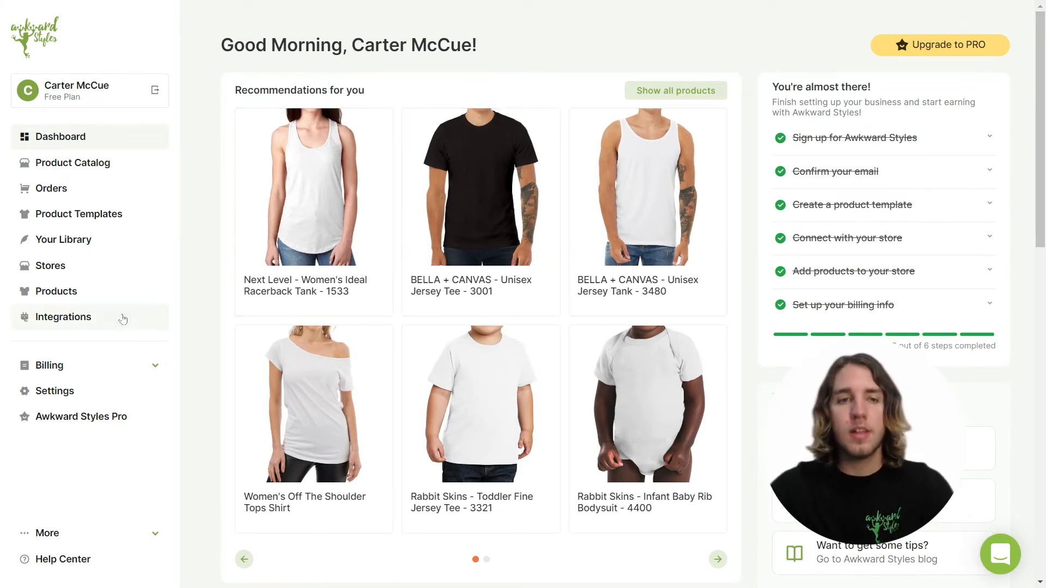
# Connect the Etsy shop under the Awkward Styles integrations and authorize Awkward Styles Print on Demand to access the Etsy account
pyautogui.click(84, 318)
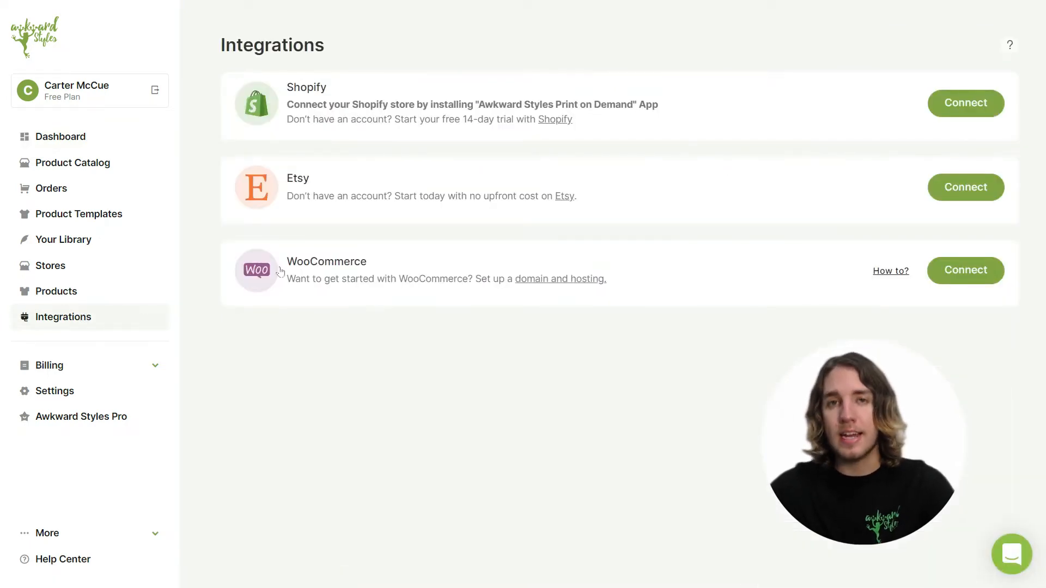
pyautogui.click(961, 194)
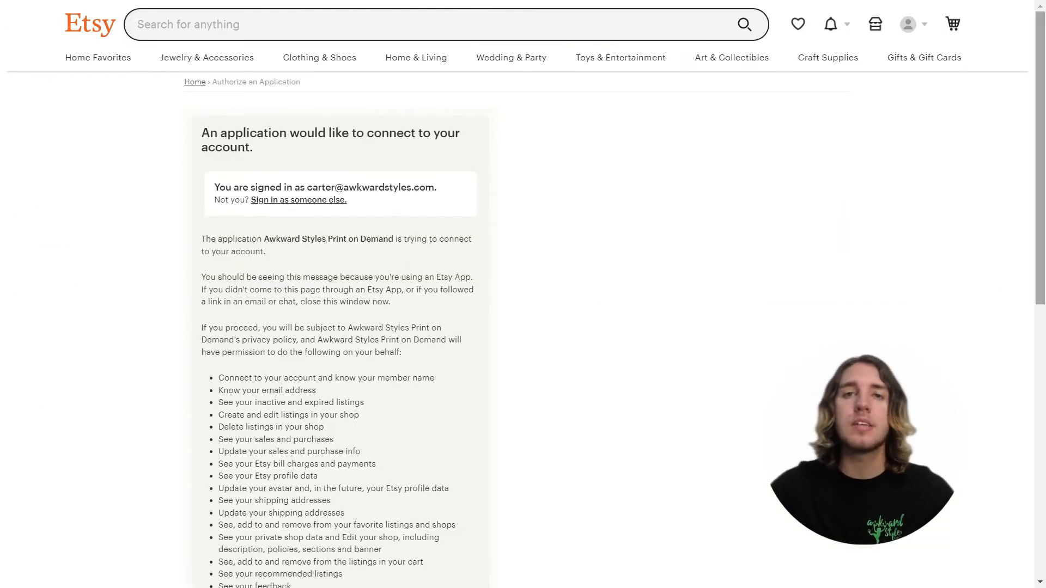
pyautogui.moveTo(1042, 162); pyautogui.dragTo(1044, 282)
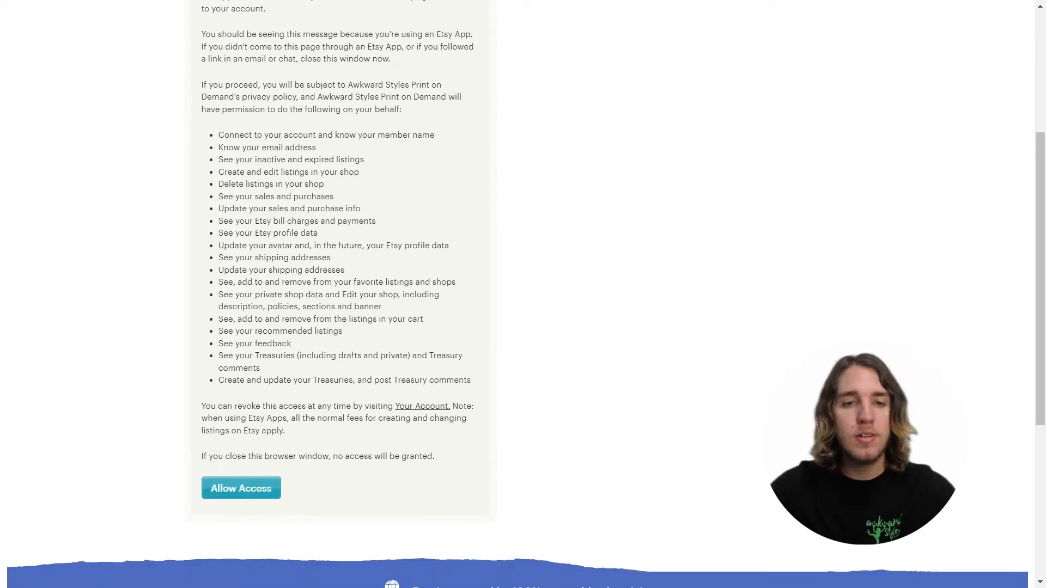
pyautogui.click(243, 494)
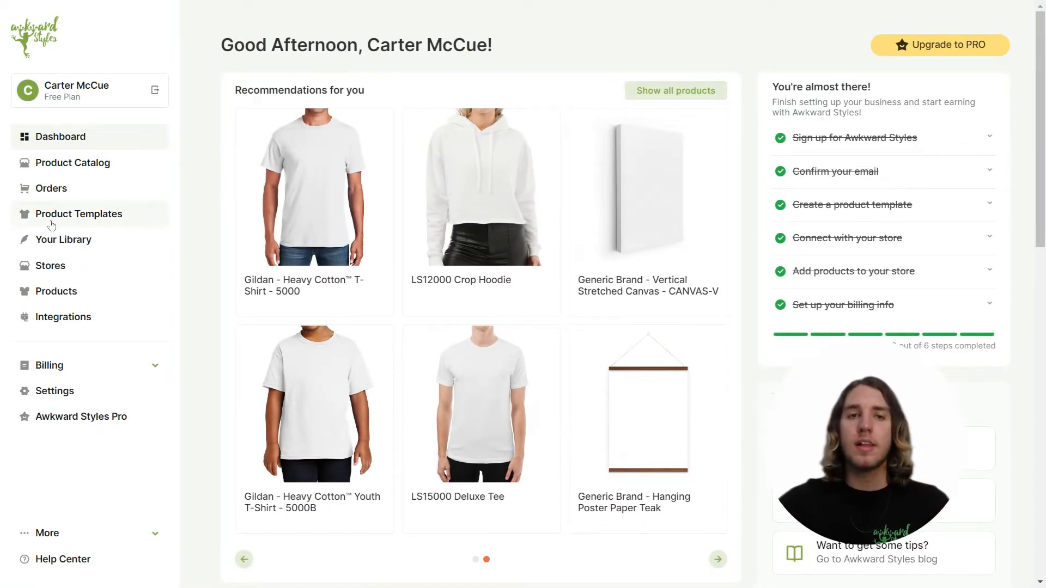
# Open the product templates and start uploading the Women's Crop Hoodie - LS12000 template to ExemplaryExampleShop
pyautogui.click(50, 221)
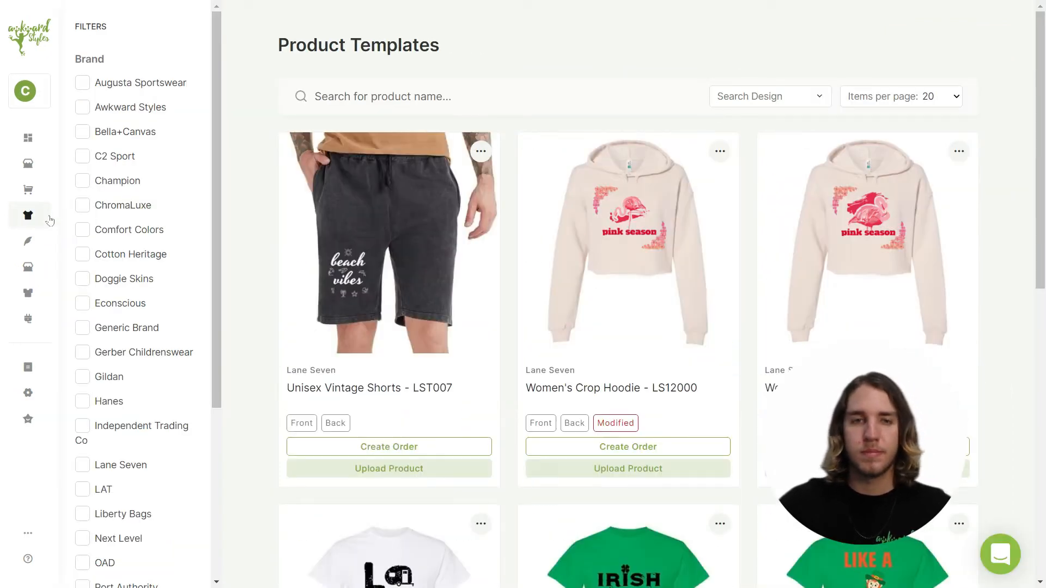
pyautogui.moveTo(51, 220)
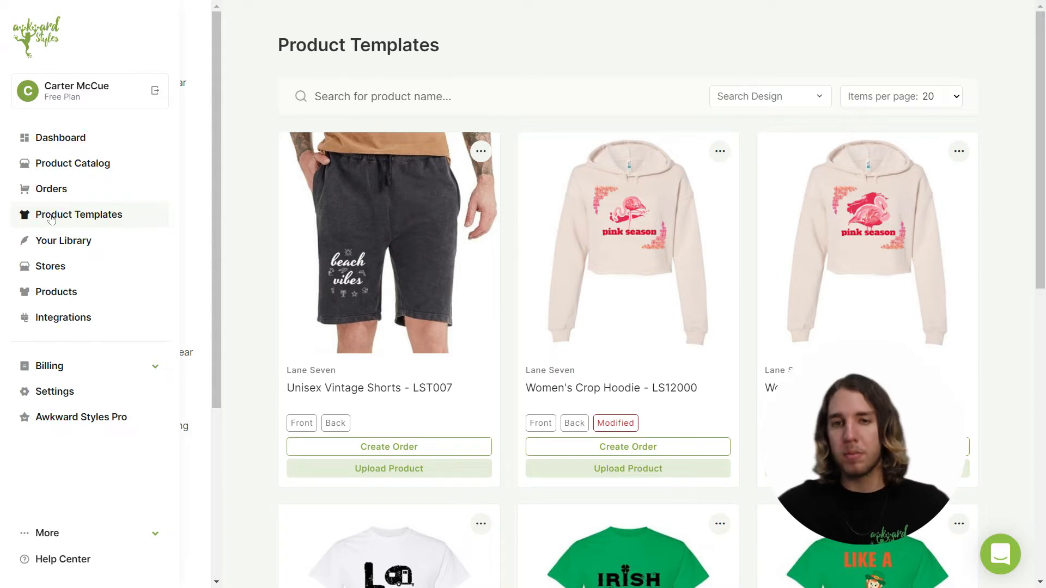
pyautogui.click(645, 474)
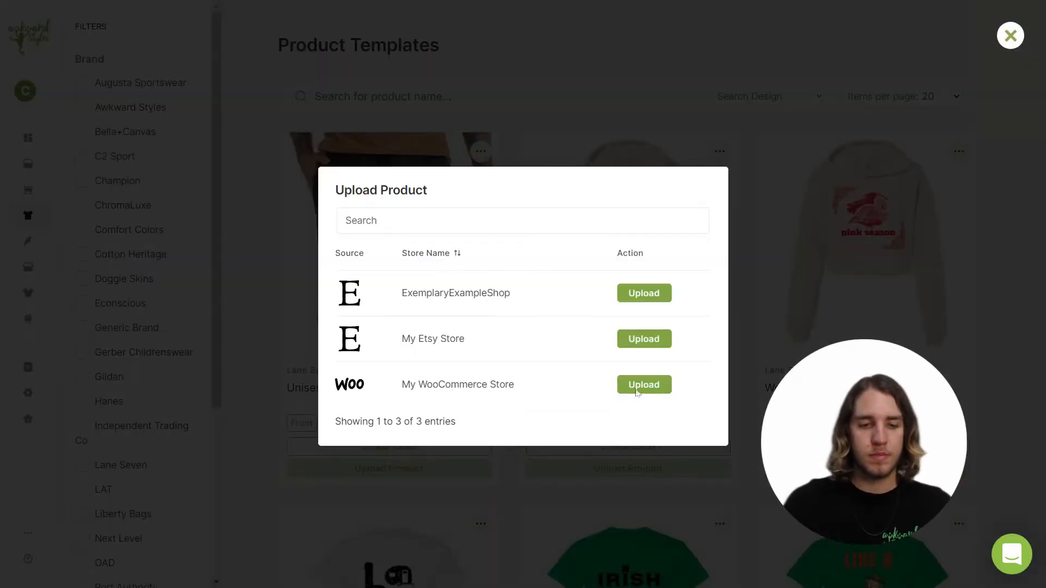
pyautogui.click(646, 297)
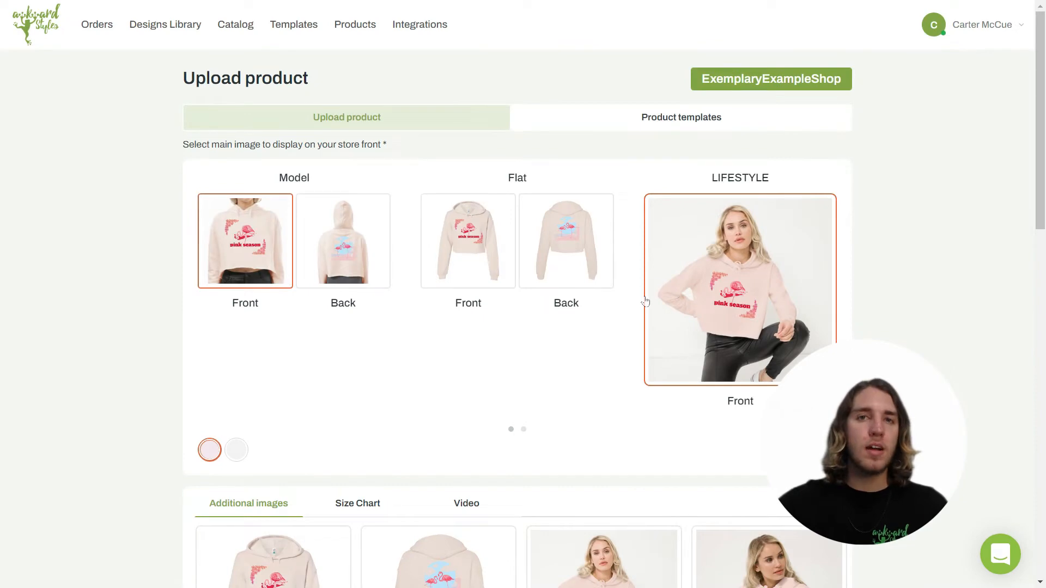
# Set the flat front view as the main image and include three additional images plus the metric and imperial size charts
pyautogui.click(478, 260)
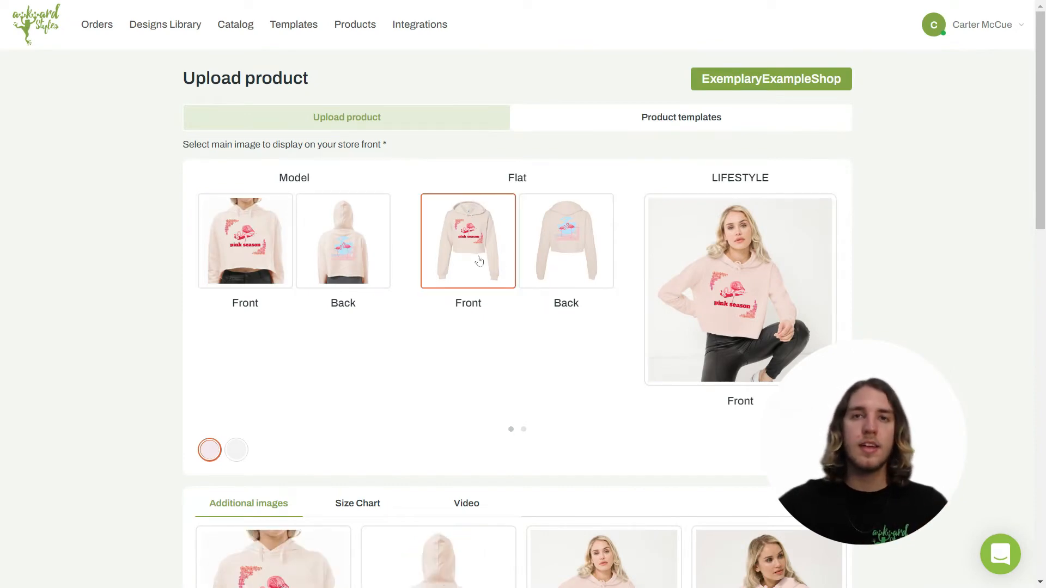
pyautogui.scroll(-5, 479, 261)
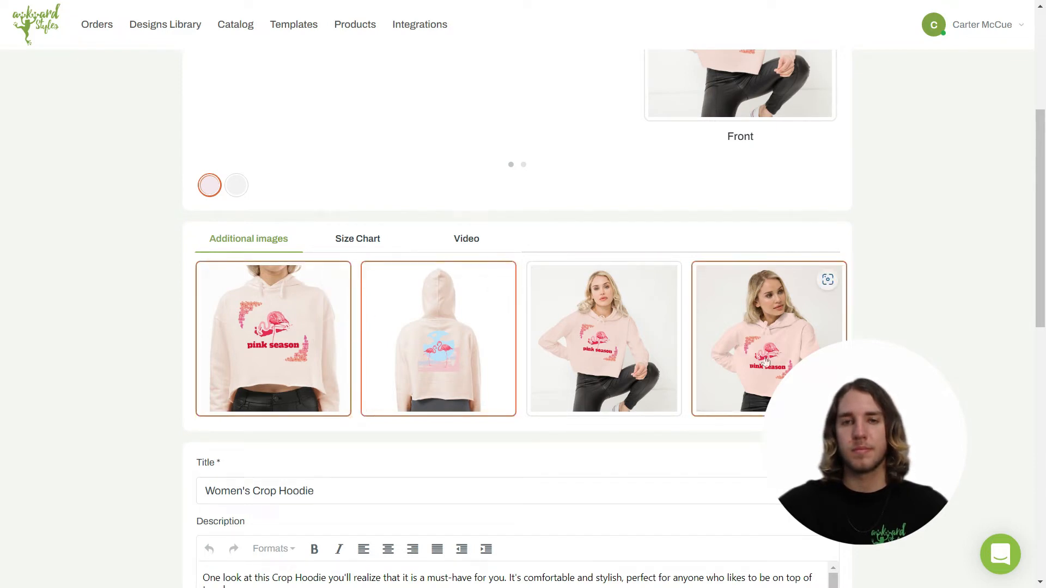
pyautogui.click(357, 245)
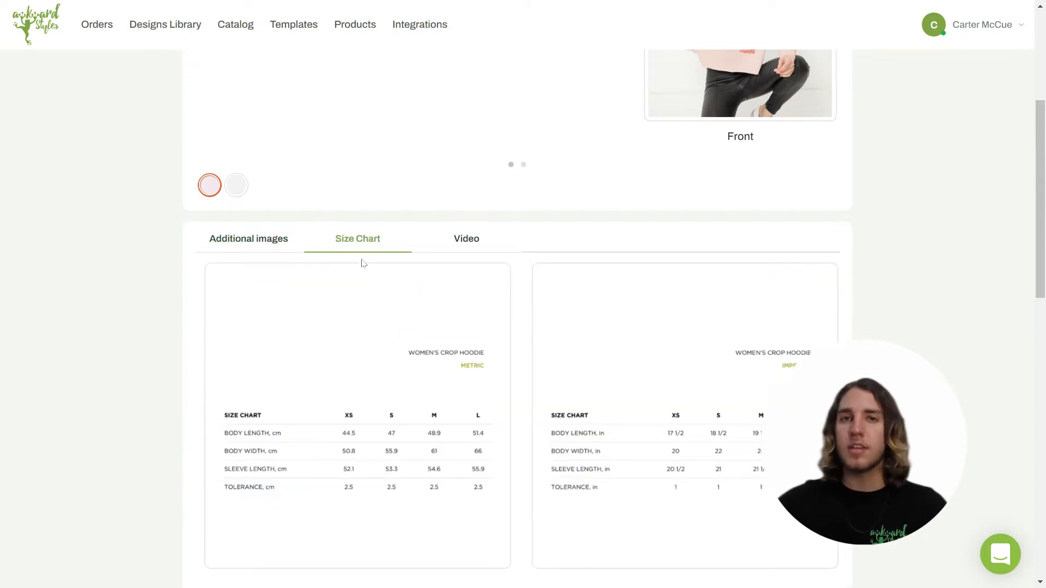
pyautogui.scroll(-2, 390, 316)
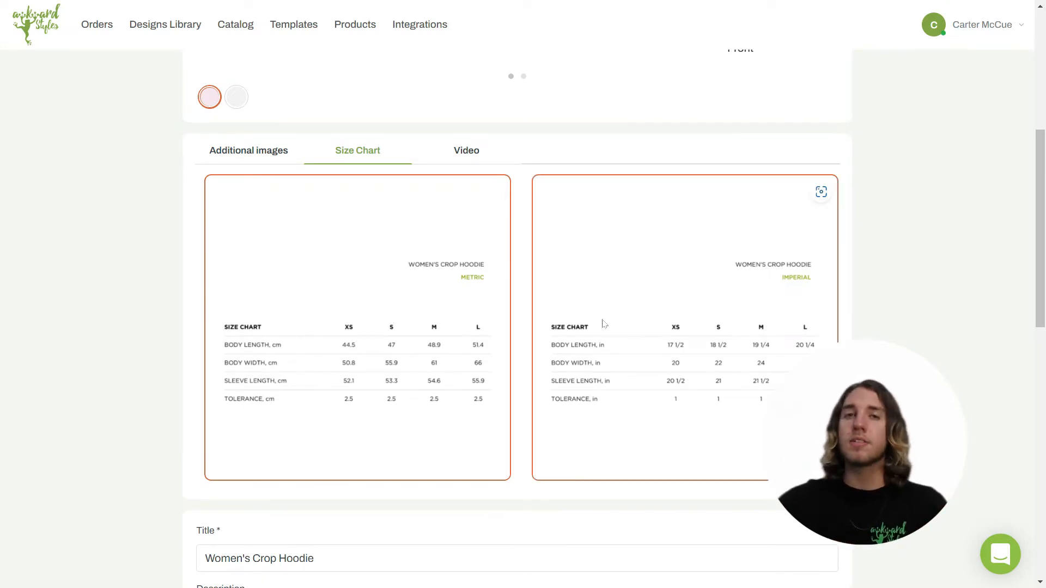
# Preview the crop hoodie's product video and download it
pyautogui.click(474, 158)
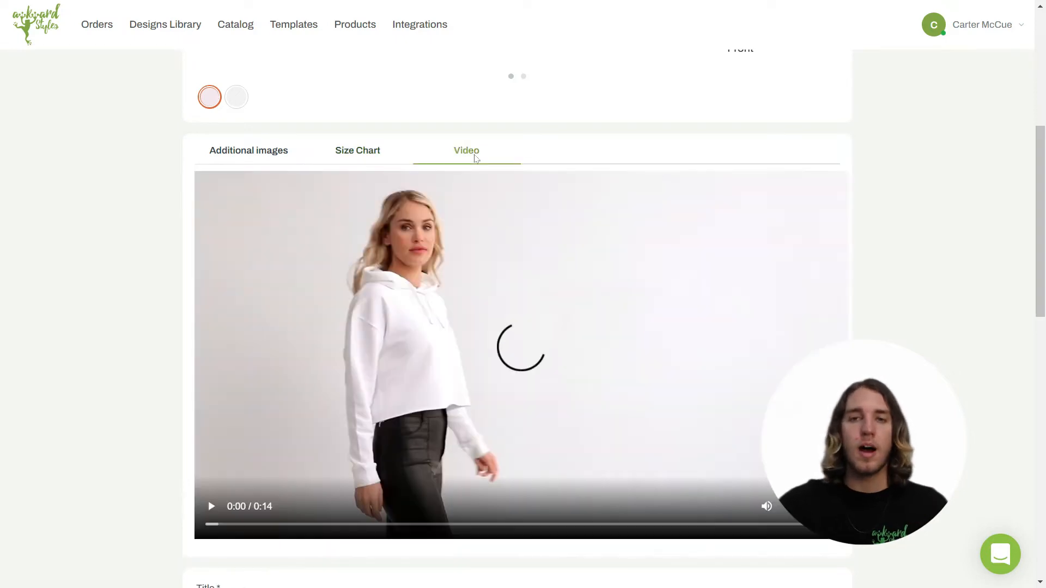
pyautogui.click(578, 375)
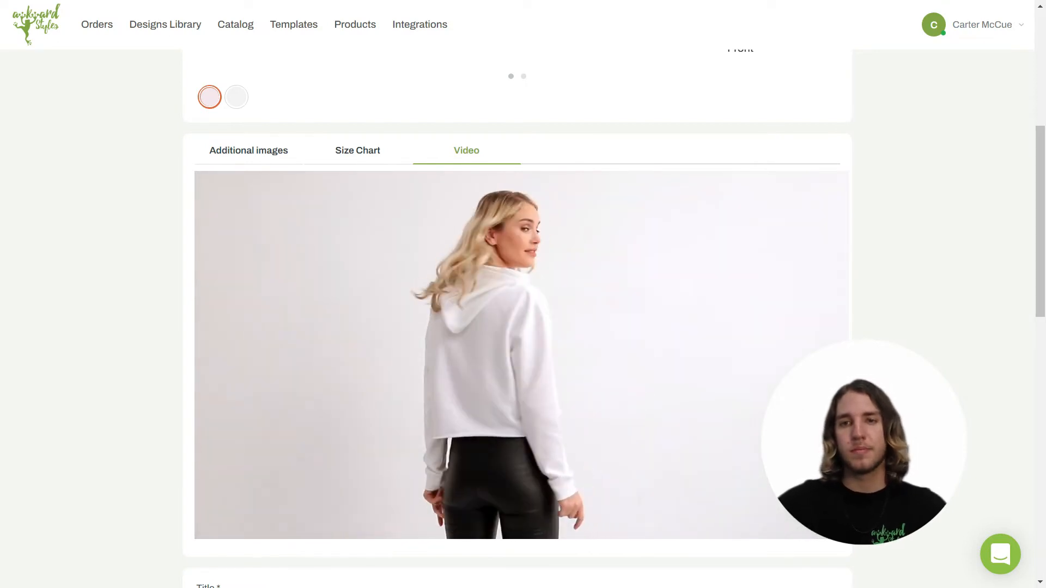
pyautogui.click(710, 444)
pyautogui.click(785, 507)
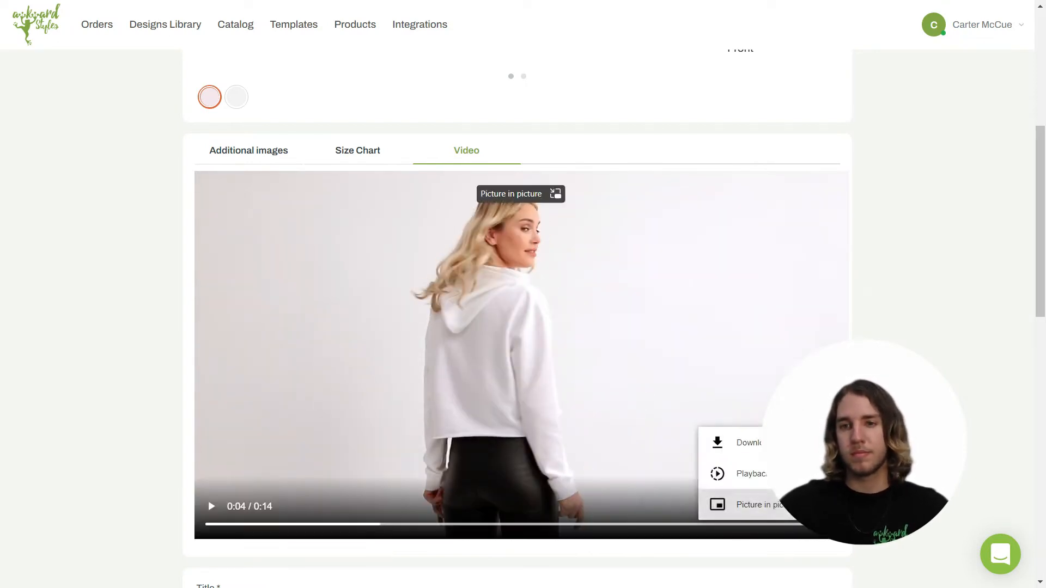
pyautogui.click(743, 443)
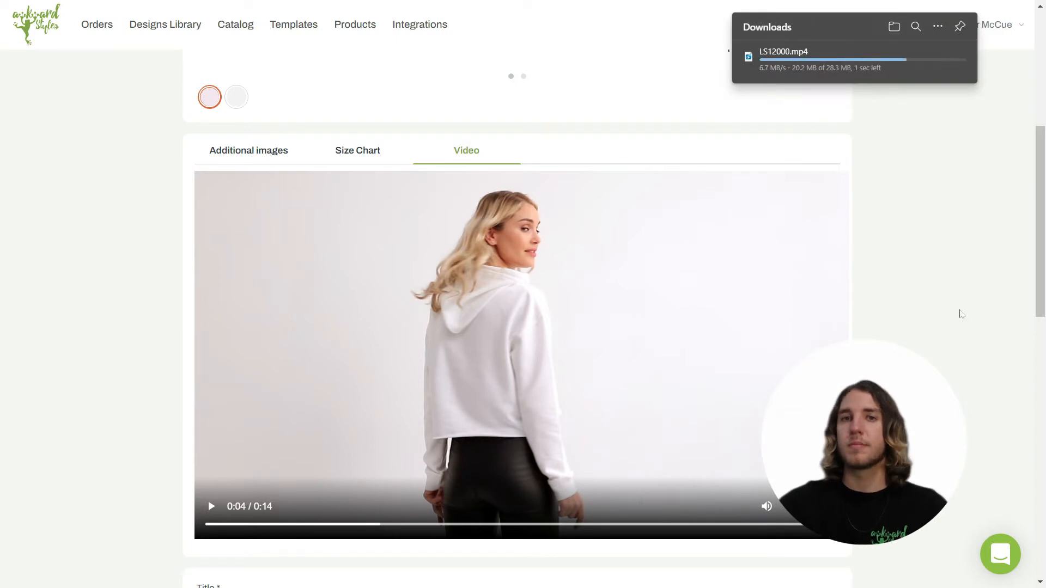
# Add "Pink Season Flaming - " in front of "Women's Crop Hoodie" in the product title
pyautogui.middleClick(947, 291)
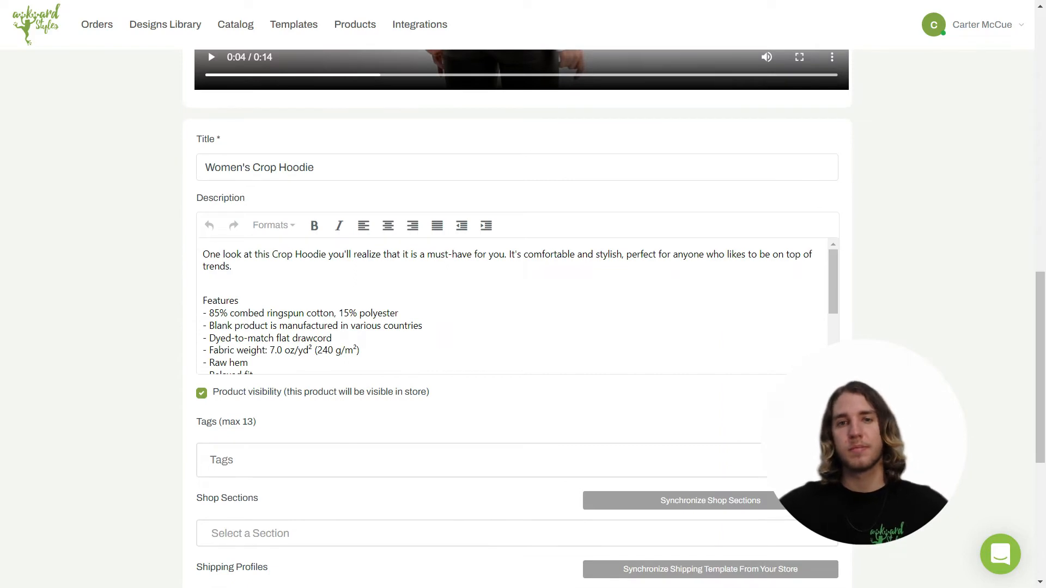
pyautogui.click(206, 167)
pyautogui.write('Pink Seasoo')
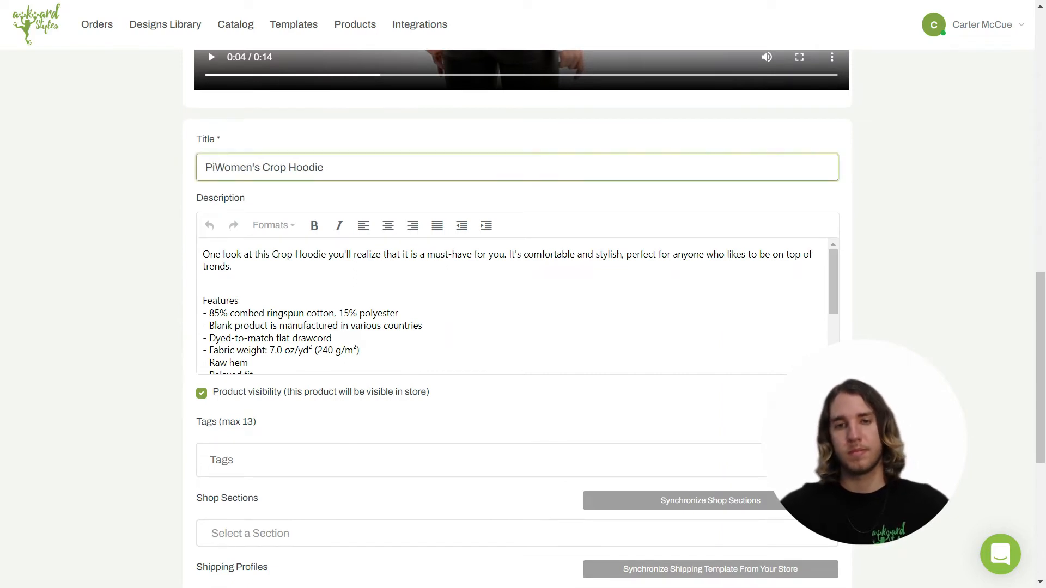
pyautogui.press('BackSpace')
pyautogui.write('n Flaming ')
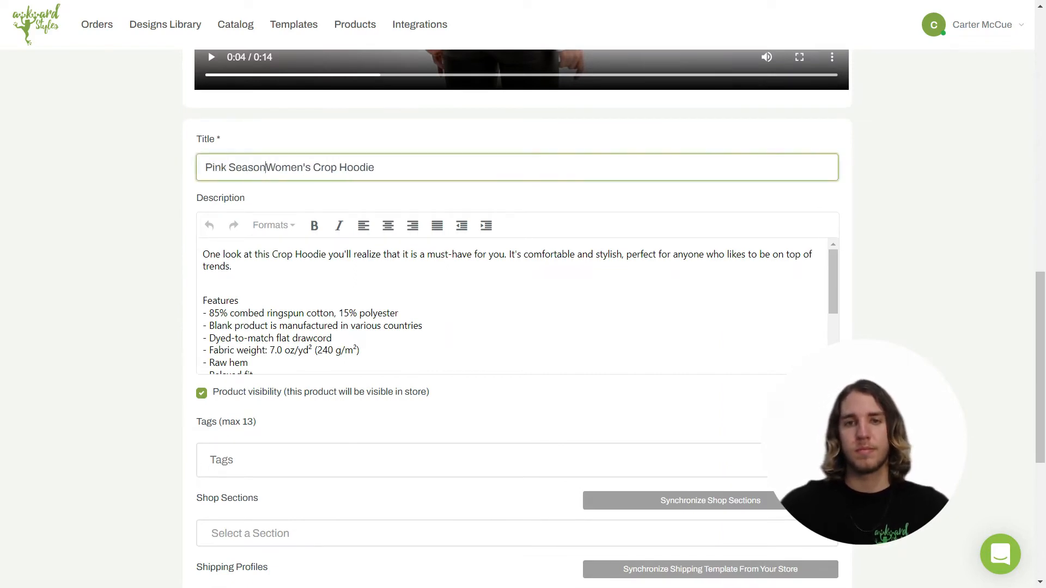
pyautogui.write('-')
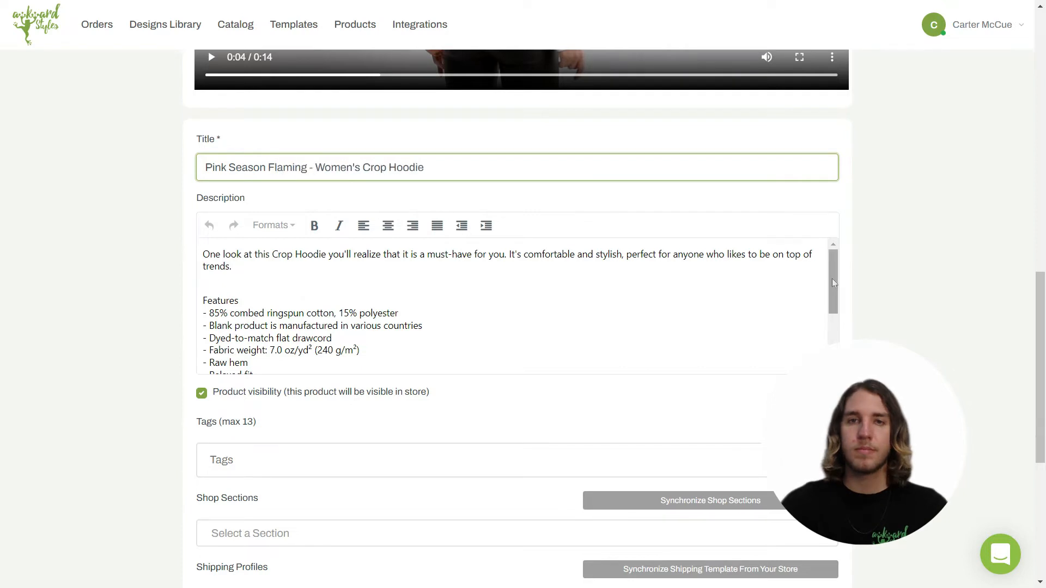
# Check the product description and add the tags flamingo, hoodie, crop hoodie, women's hoodie, pink flamingo and pink season
pyautogui.moveTo(833, 279); pyautogui.dragTo(832, 320)
pyautogui.scroll(4, 815, 269)
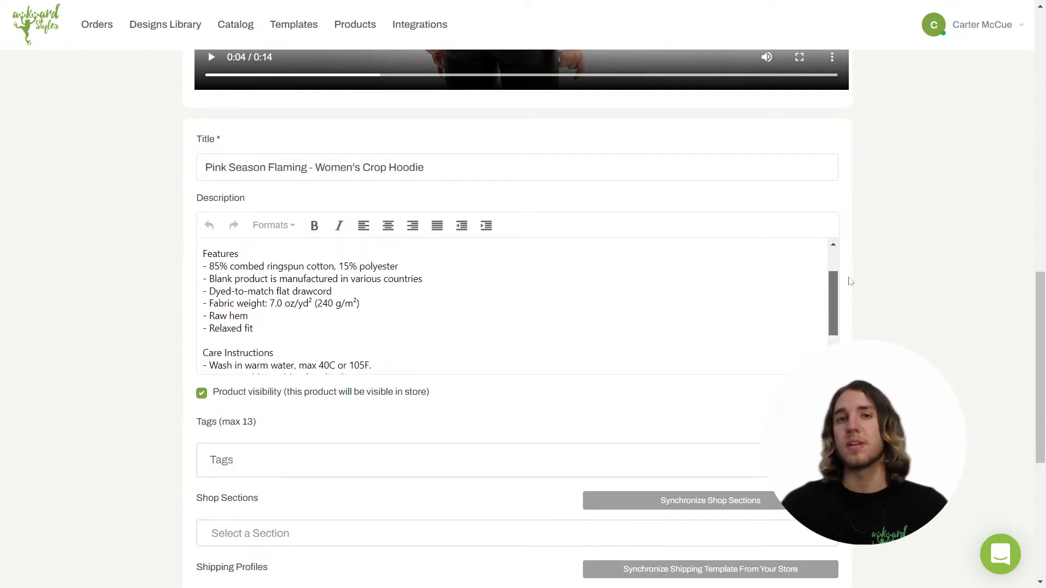
pyautogui.scroll(-4, 934, 294)
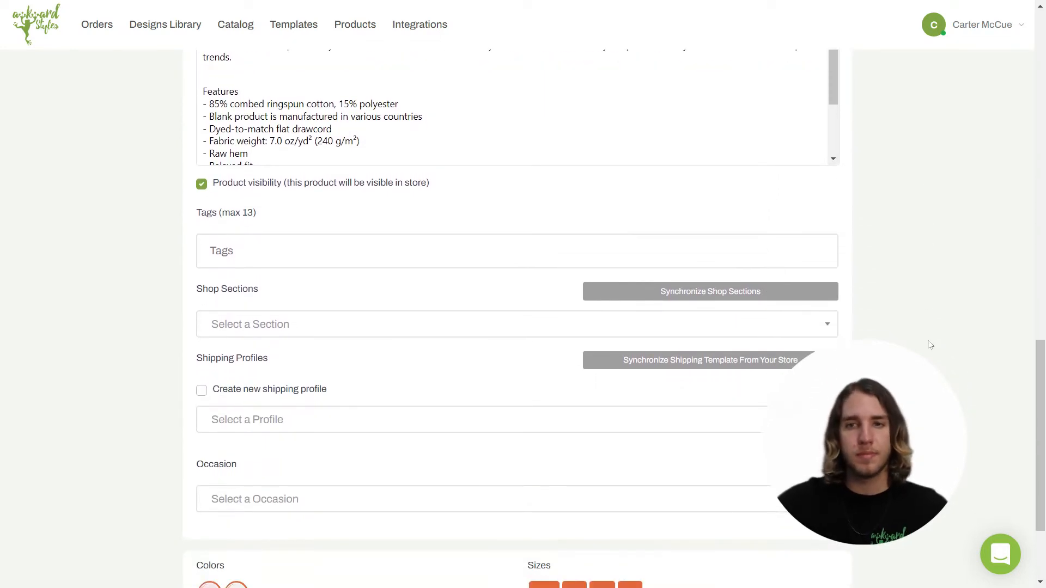
pyautogui.click(503, 248)
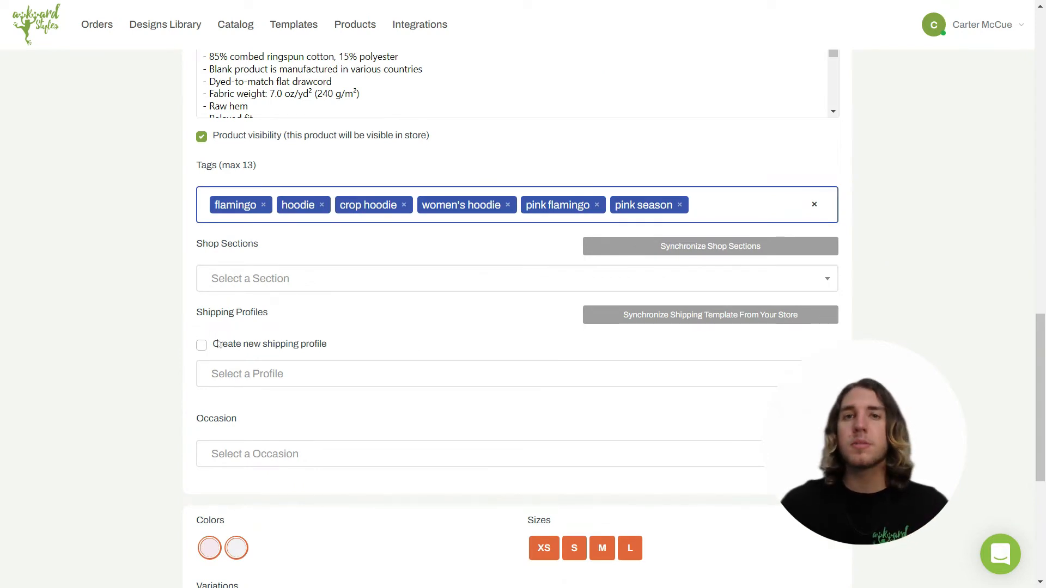
# Create a new shipping profile for the hoodie and check its shipping costs per country
pyautogui.click(203, 346)
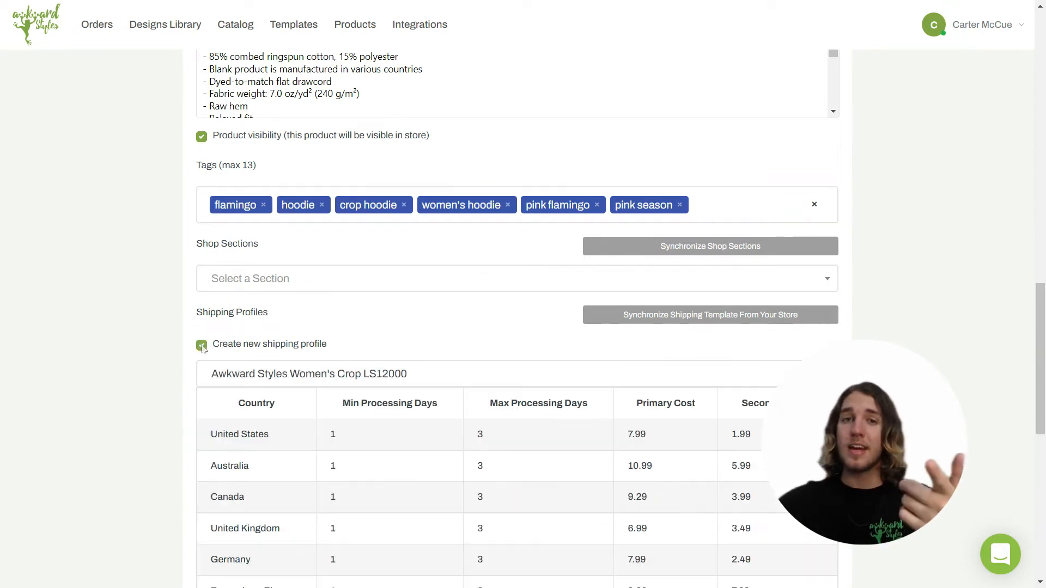
pyautogui.scroll(-3, 957, 320)
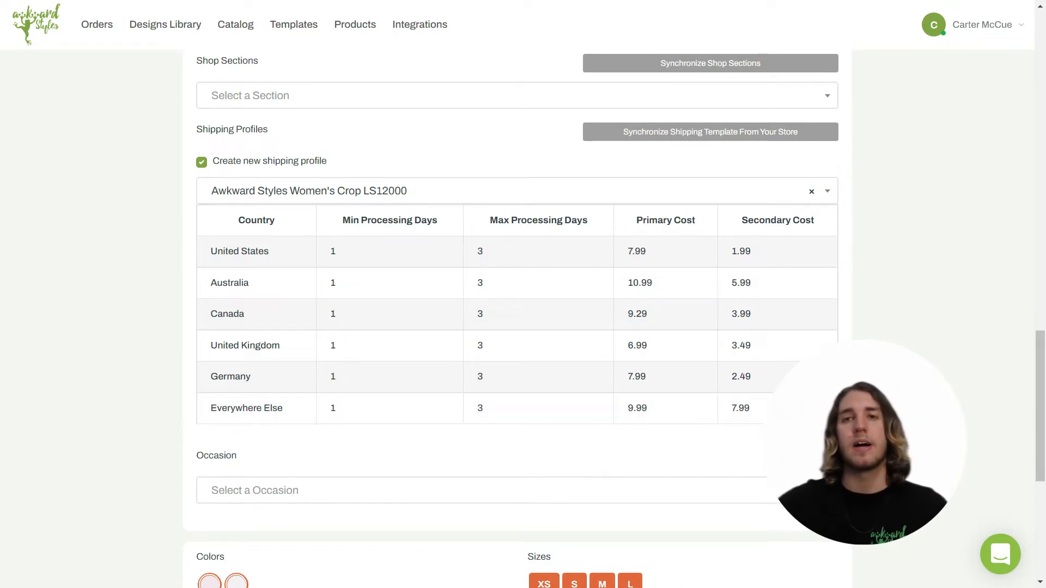
pyautogui.scroll(-1, 957, 371)
pyautogui.scroll(-6, 958, 372)
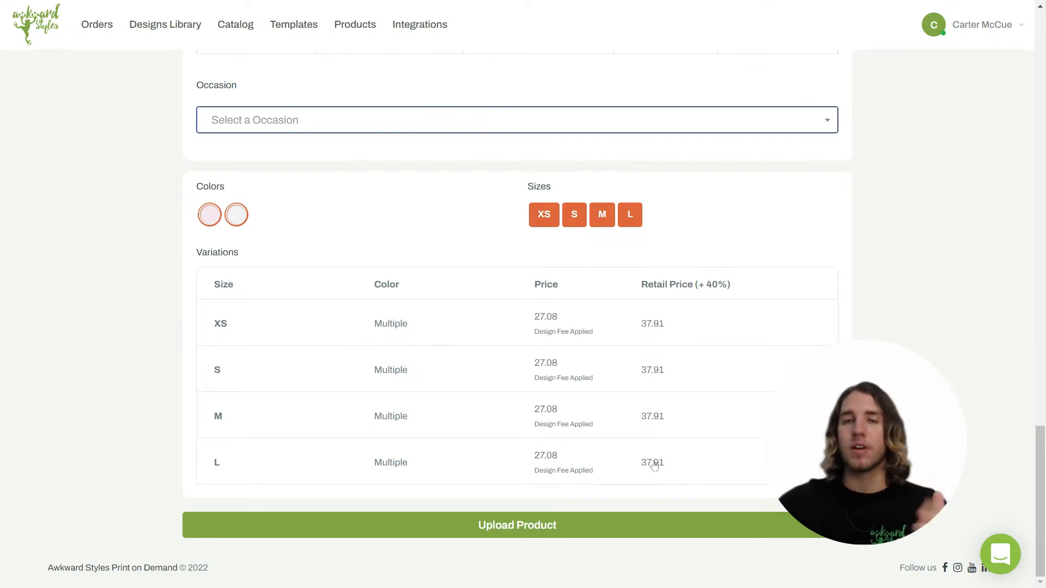
# Review the retail prices of the XS and S color variations and upload the product to the shop
pyautogui.click(670, 323)
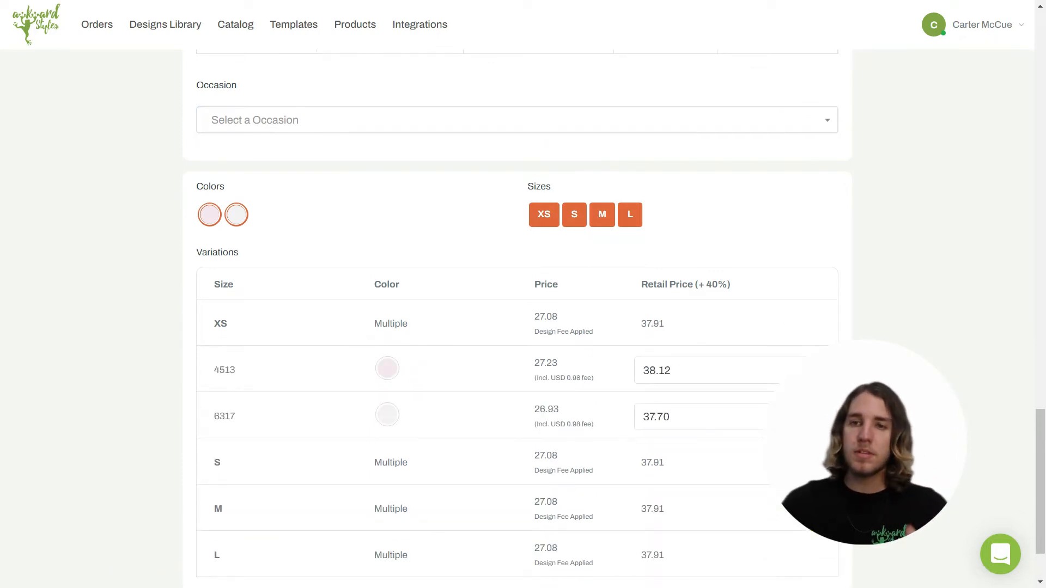
pyautogui.click(671, 371)
pyautogui.click(670, 417)
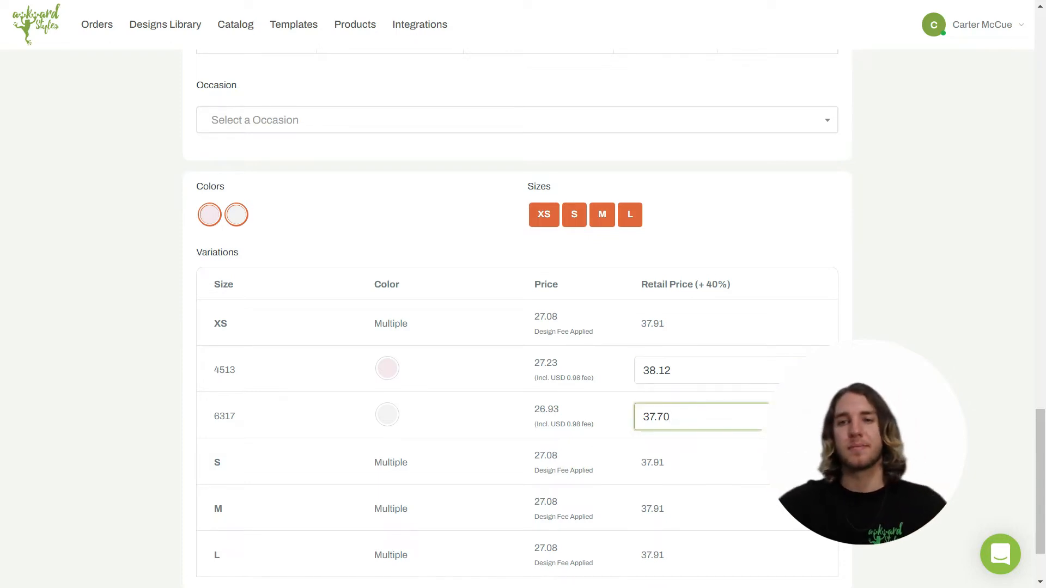
pyautogui.click(790, 463)
pyautogui.scroll(-2, 900, 336)
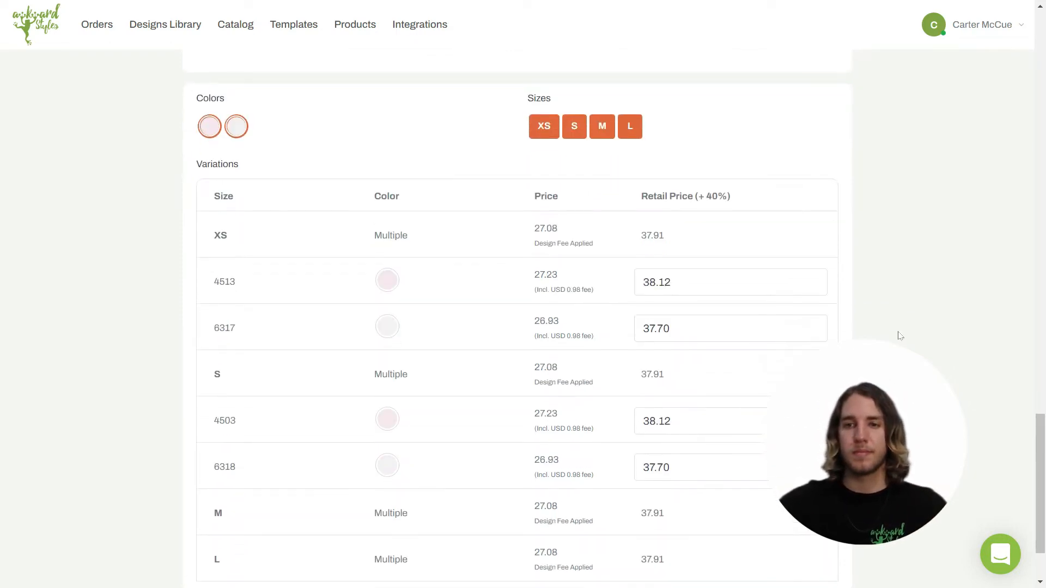
pyautogui.scroll(-2, 899, 283)
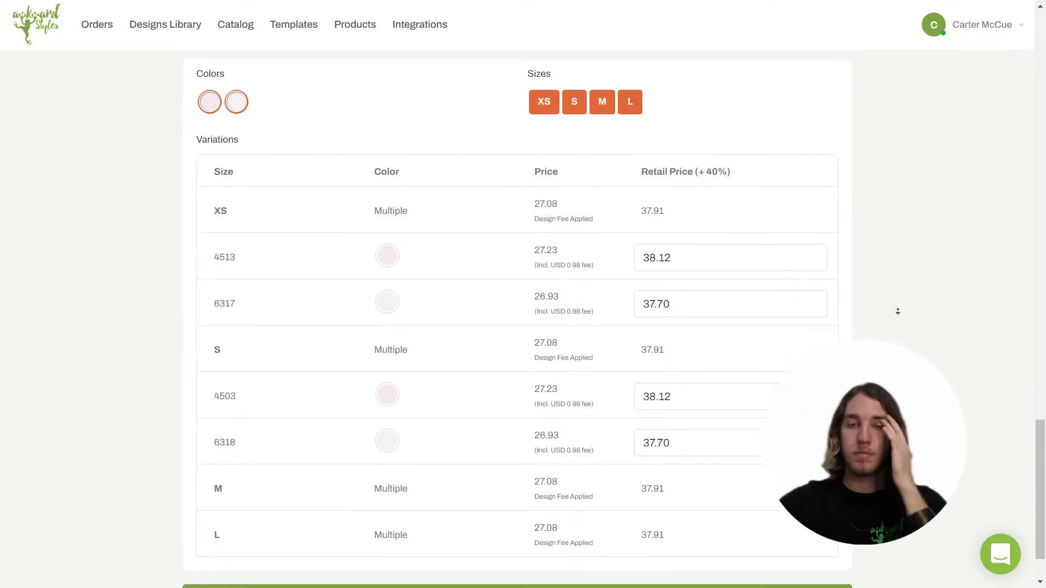
pyautogui.click(516, 527)
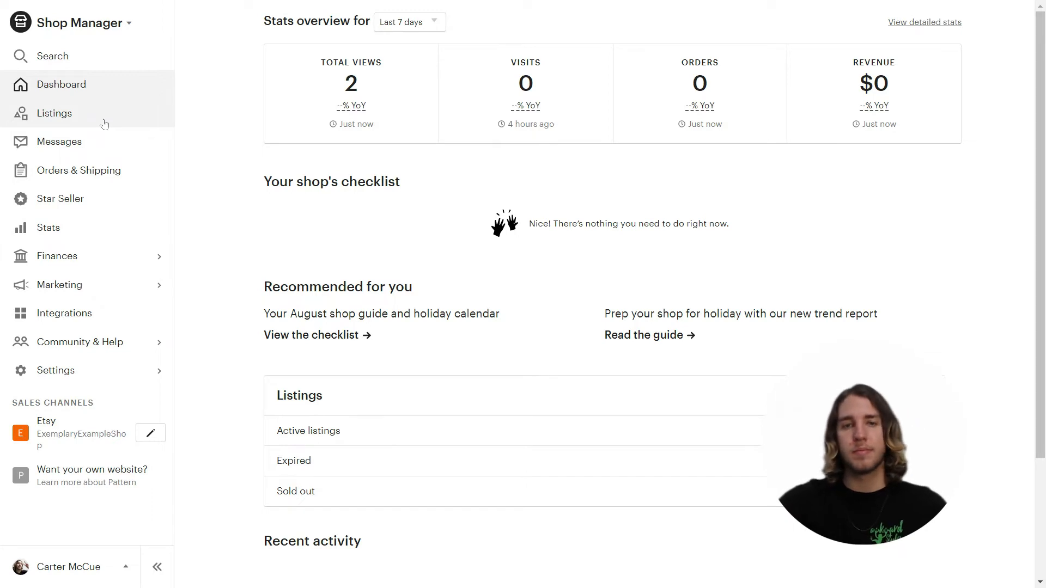
# Open the listings in the Etsy Shop Manager and delete the "Test item" shirt listing
pyautogui.click(104, 124)
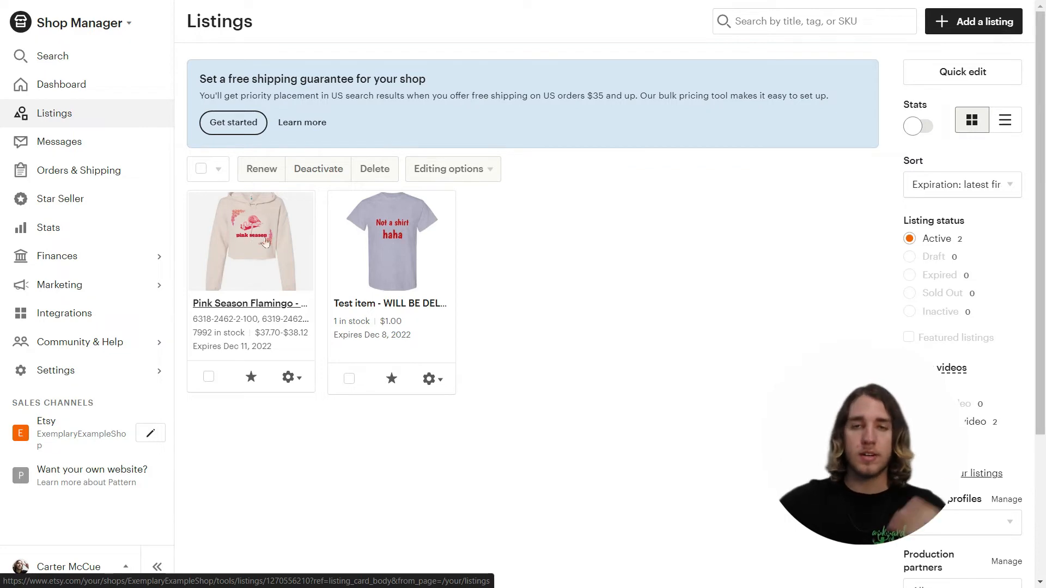
pyautogui.click(349, 378)
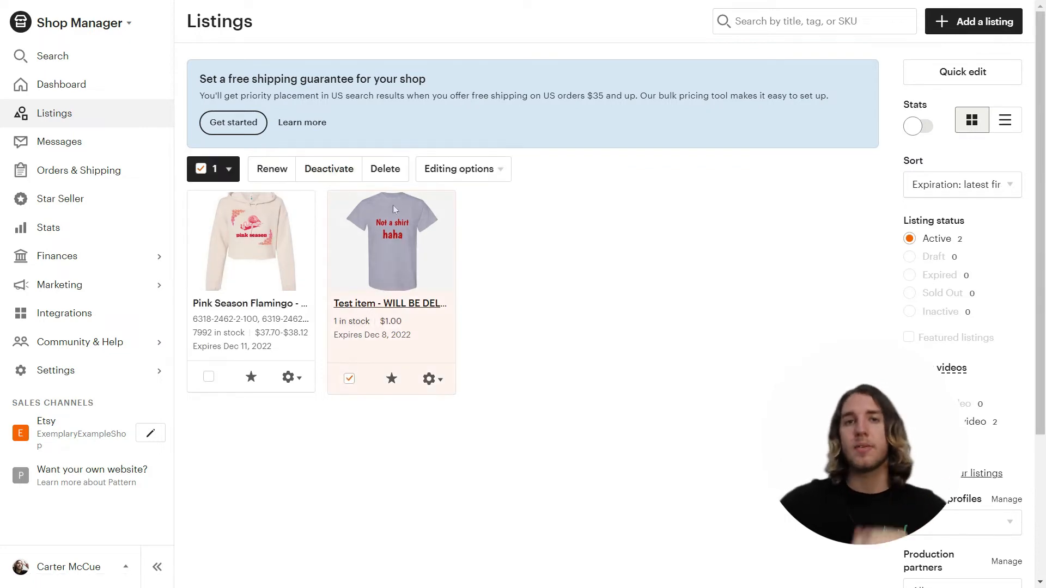
pyautogui.click(385, 170)
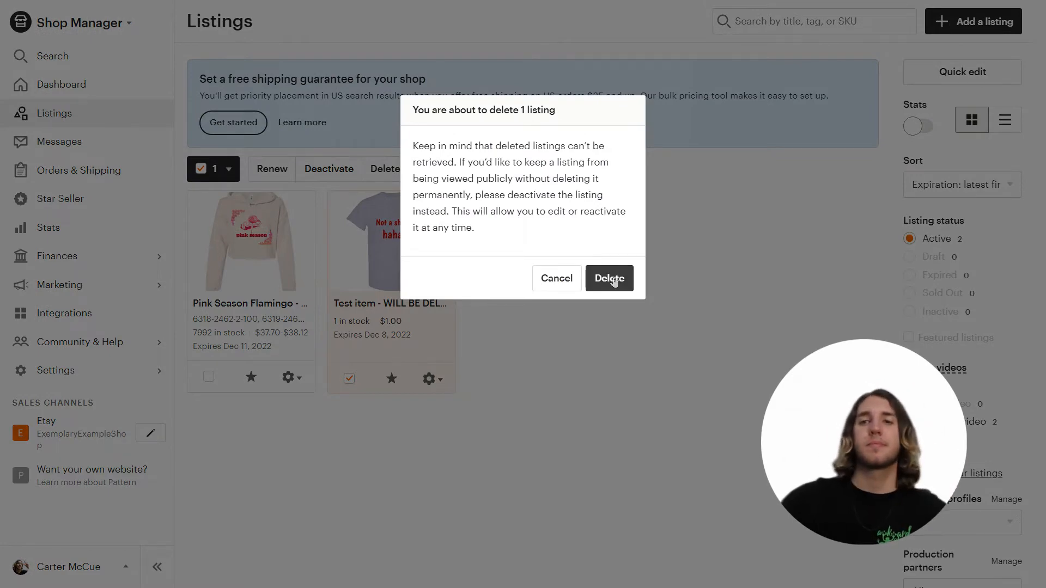
pyautogui.click(611, 278)
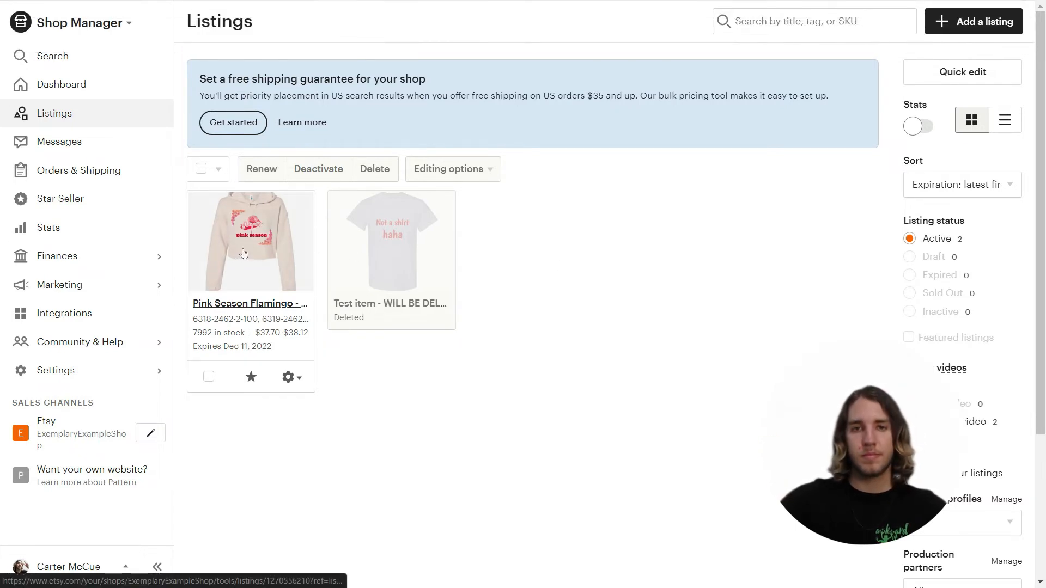
# Open the Pink Season Flamingo crop hoodie listing for editing, add the LS12000 video from Downloads and play it
pyautogui.click(248, 250)
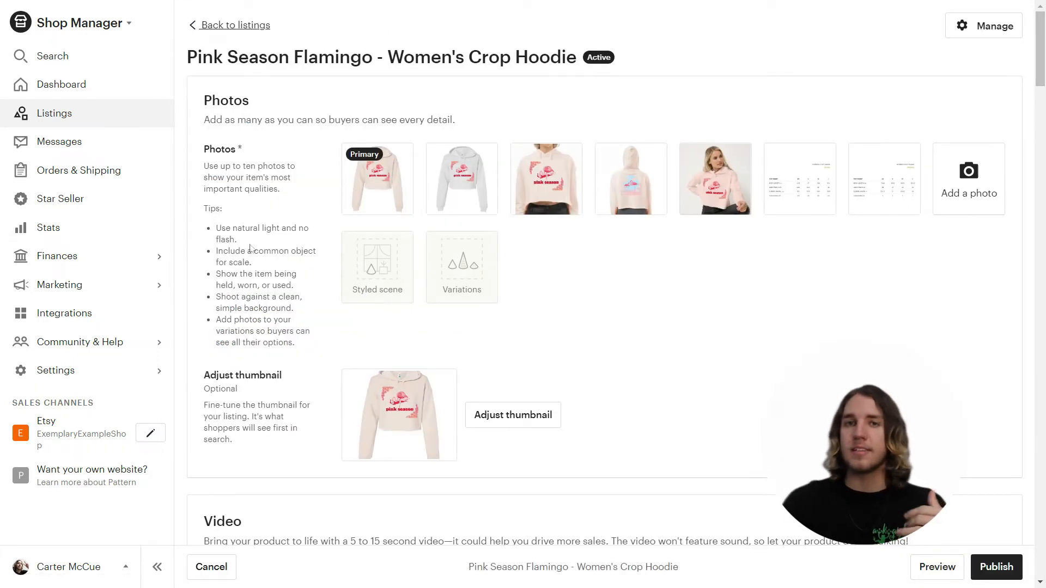
pyautogui.moveTo(1045, 53); pyautogui.dragTo(1045, 109)
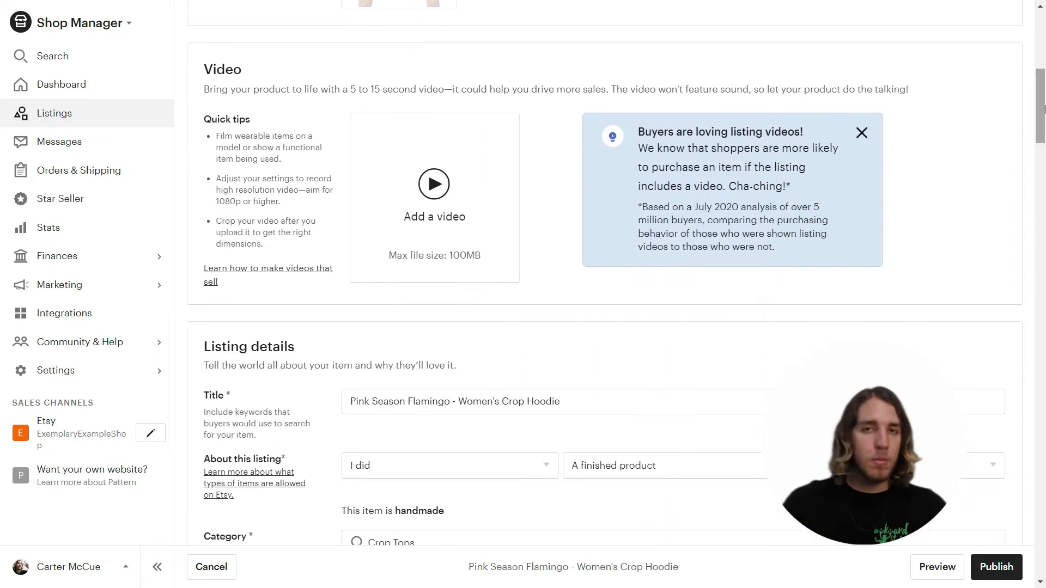
pyautogui.click(420, 202)
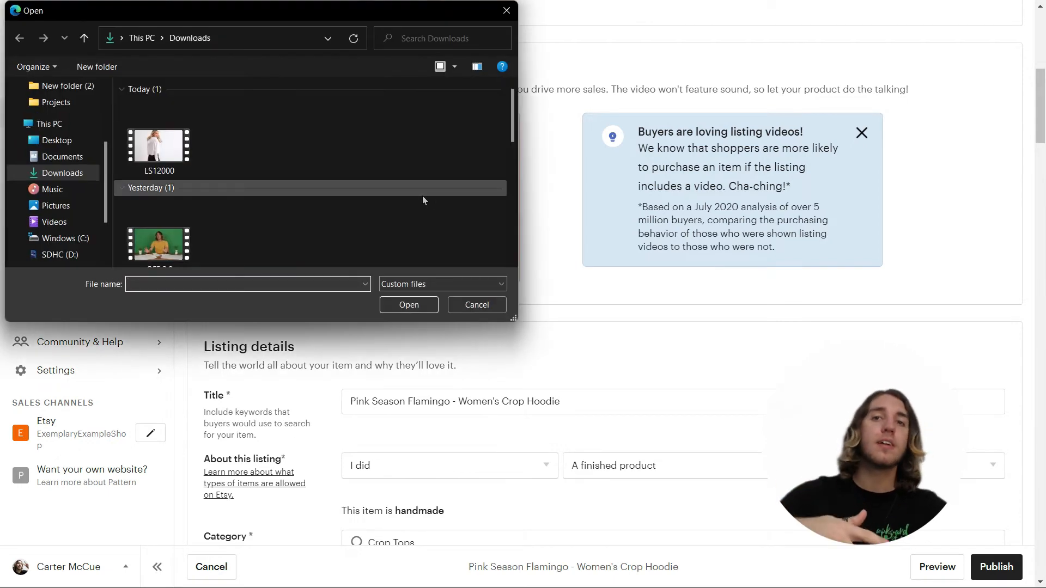
pyautogui.click(182, 154)
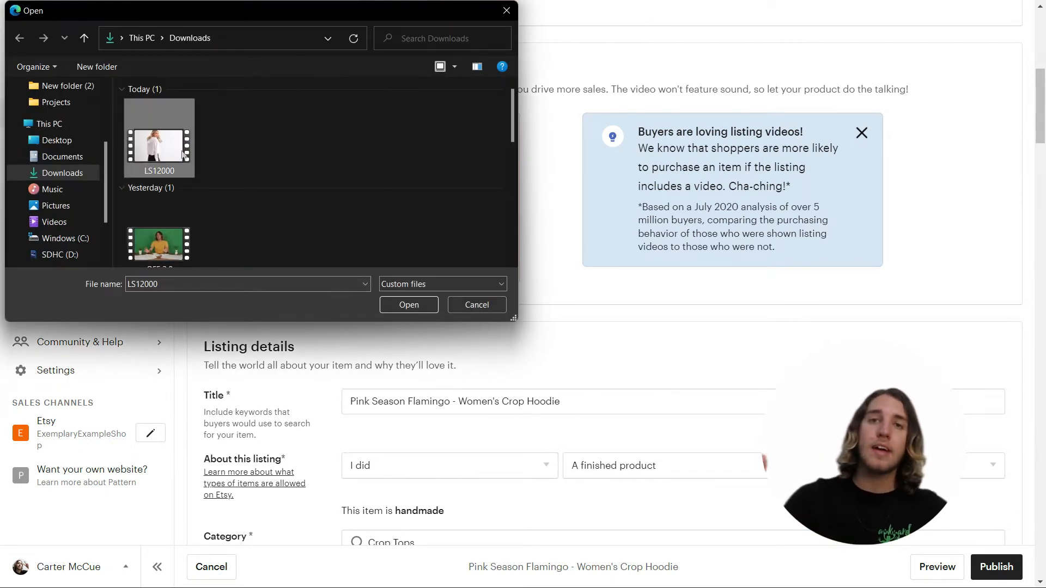
pyautogui.doubleClick(182, 153)
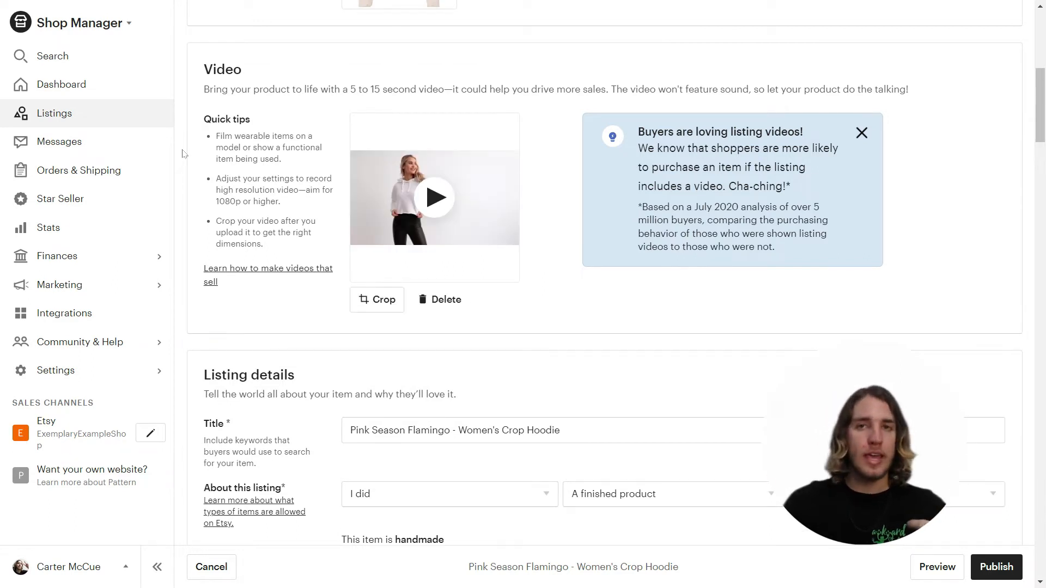
pyautogui.click(439, 207)
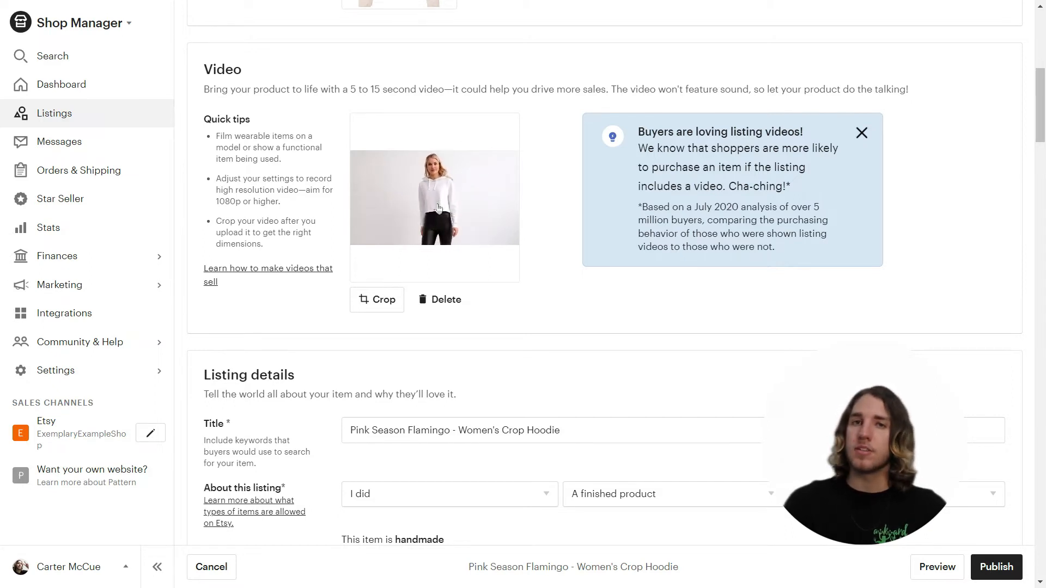
pyautogui.click(492, 193)
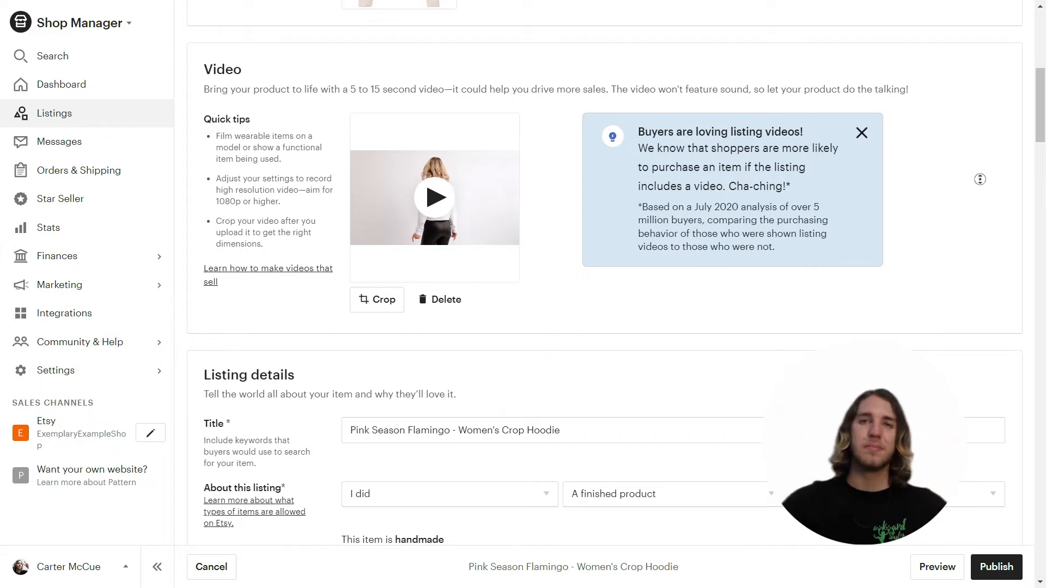
# Set the listing's maker to Another company or person, primary color to Pink and secondary color to White, keeping a finished, made-to-order product
pyautogui.scroll(-6, 981, 217)
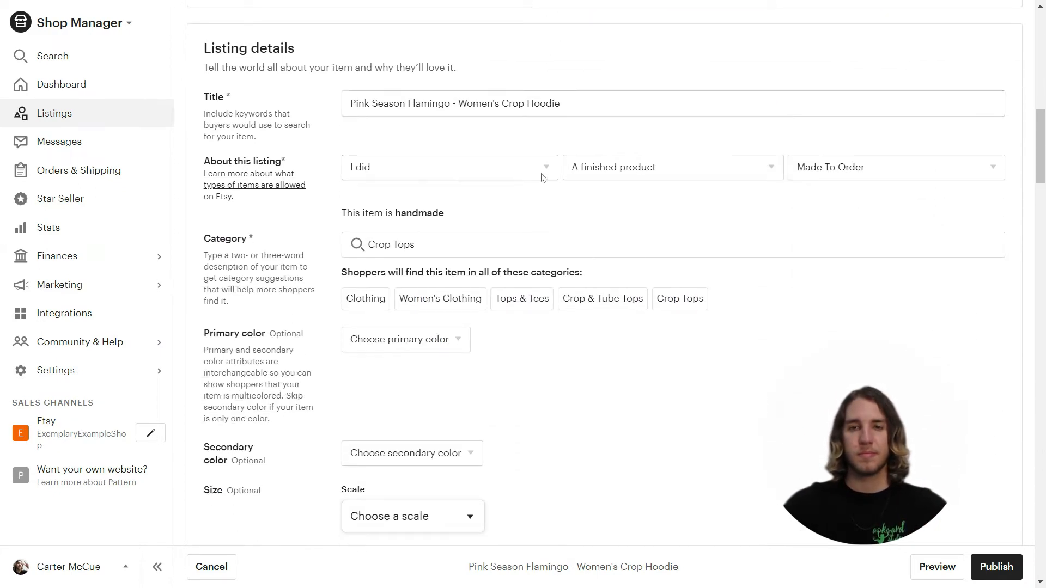
pyautogui.click(542, 176)
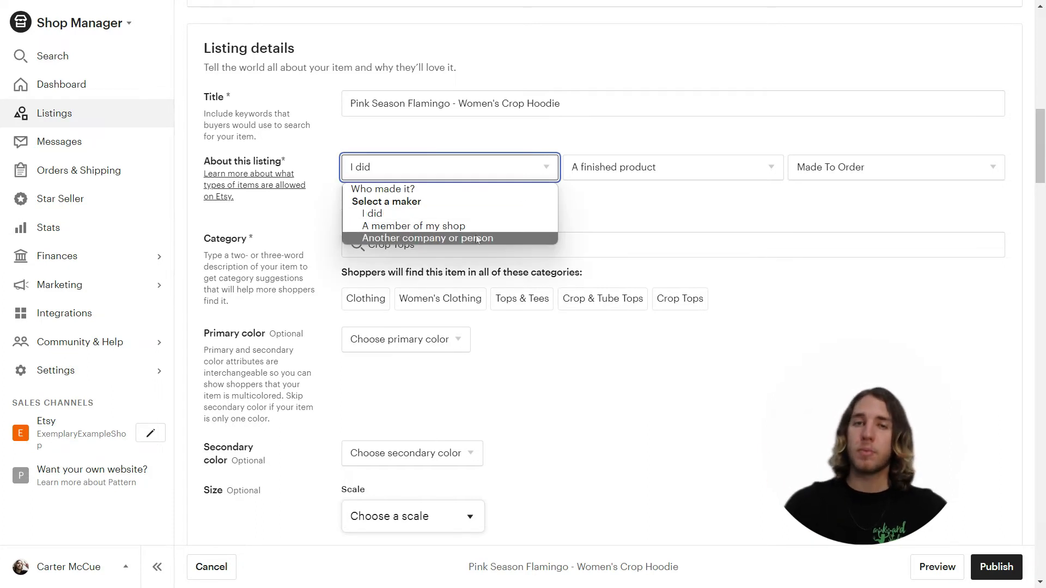
pyautogui.click(428, 238)
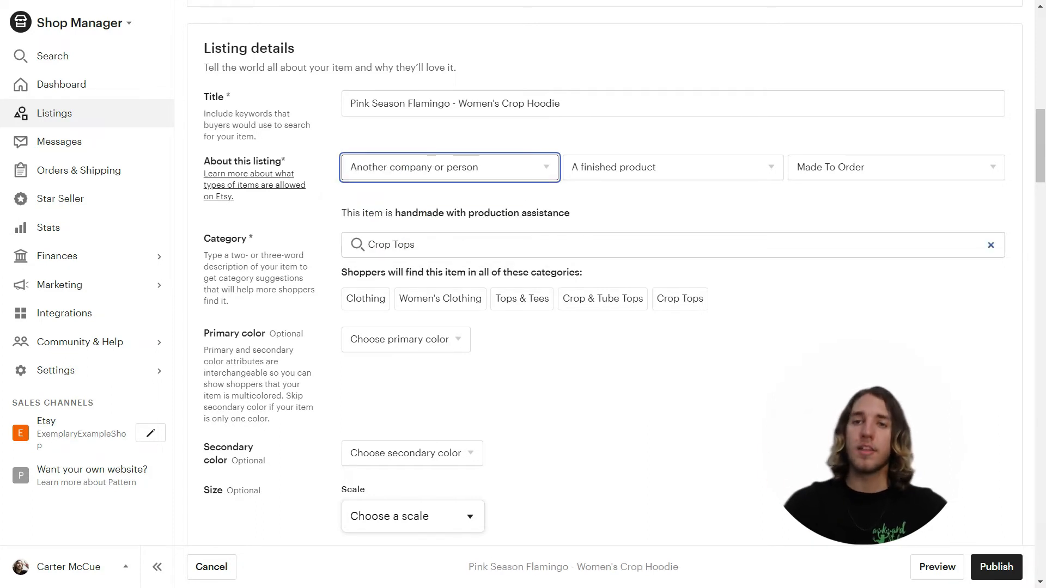
pyautogui.click(770, 173)
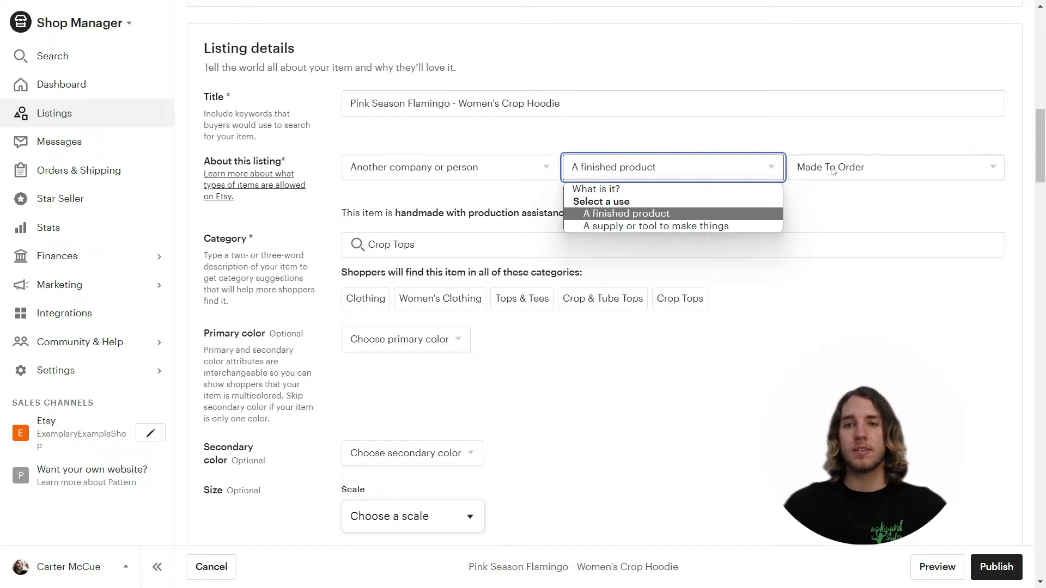
pyautogui.click(920, 173)
pyautogui.click(920, 173)
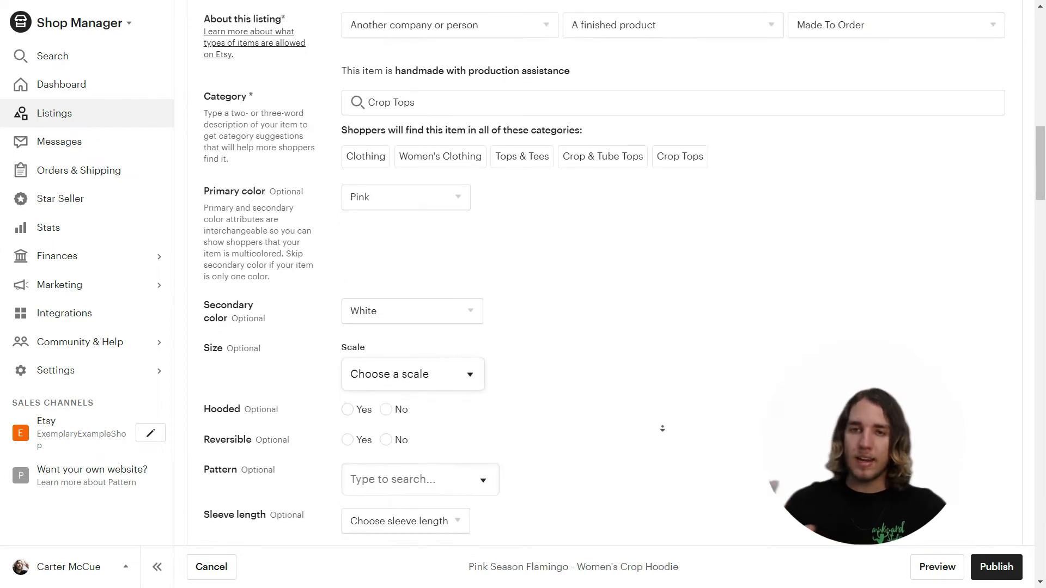
# Review the listing's optional attributes, from colors, size and hood to sleeve length, neckline, clothing style, occasion and holiday
pyautogui.scroll(-3, 662, 428)
pyautogui.scroll(-1, 662, 429)
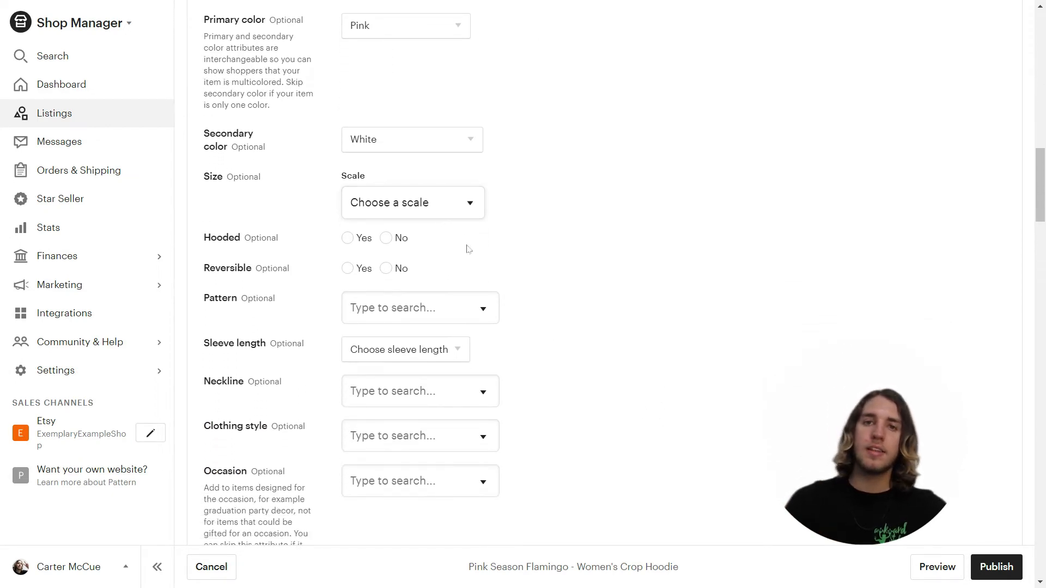
pyautogui.scroll(5, 647, 449)
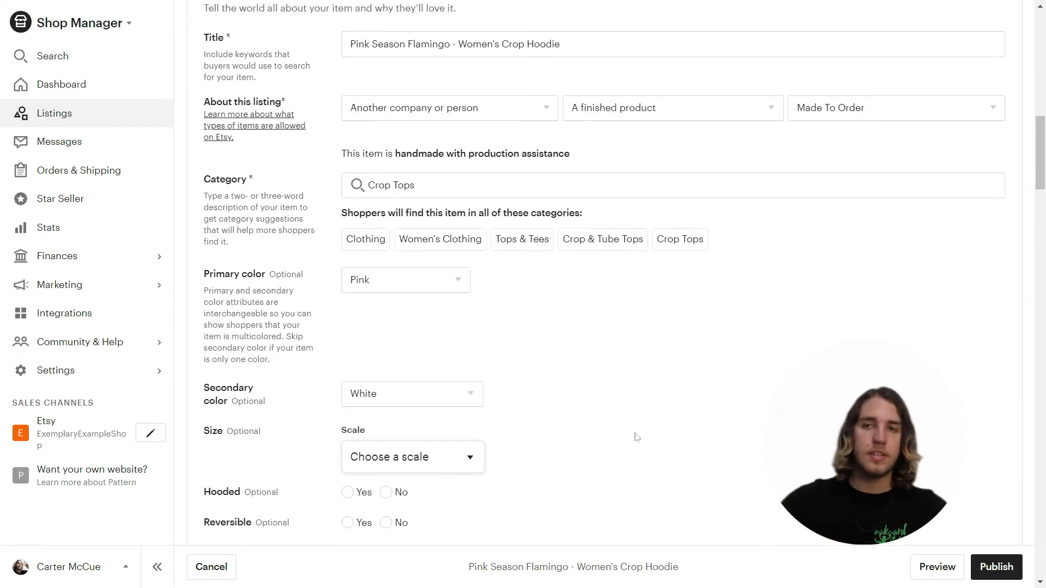
pyautogui.scroll(2, 447, 410)
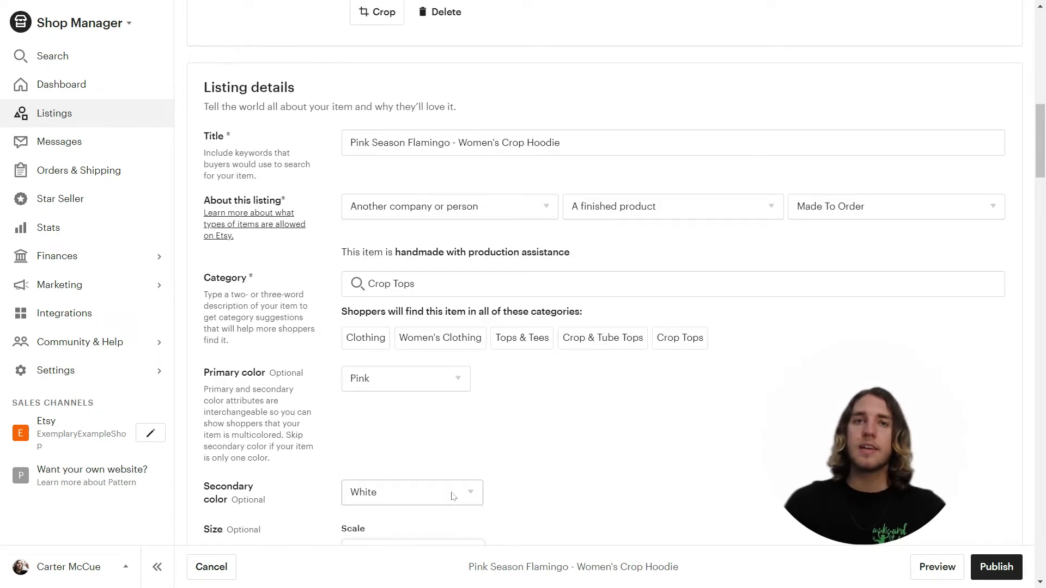
pyautogui.scroll(-3, 639, 414)
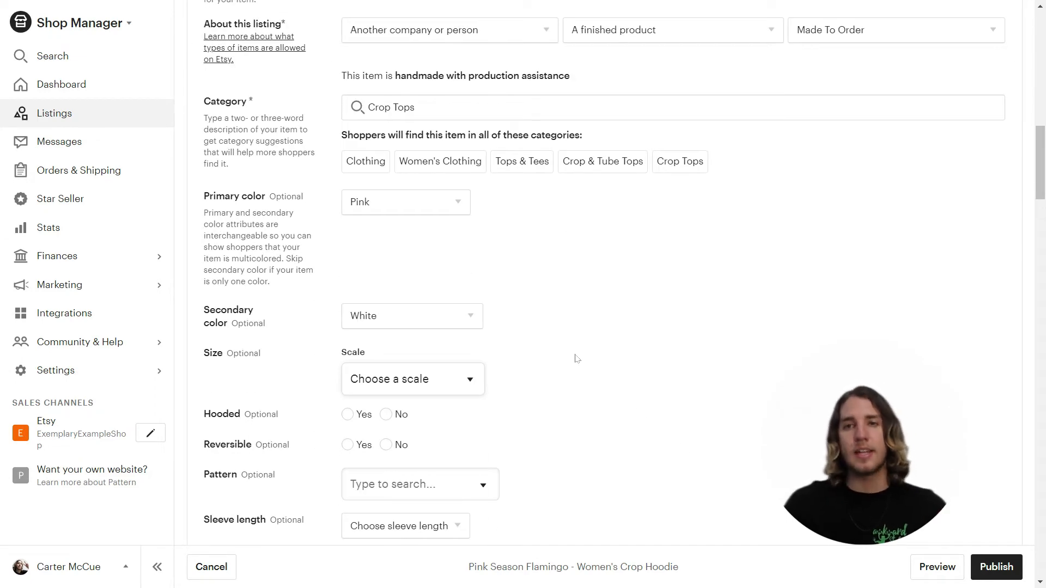
pyautogui.scroll(-5, 614, 334)
pyautogui.scroll(-2, 617, 336)
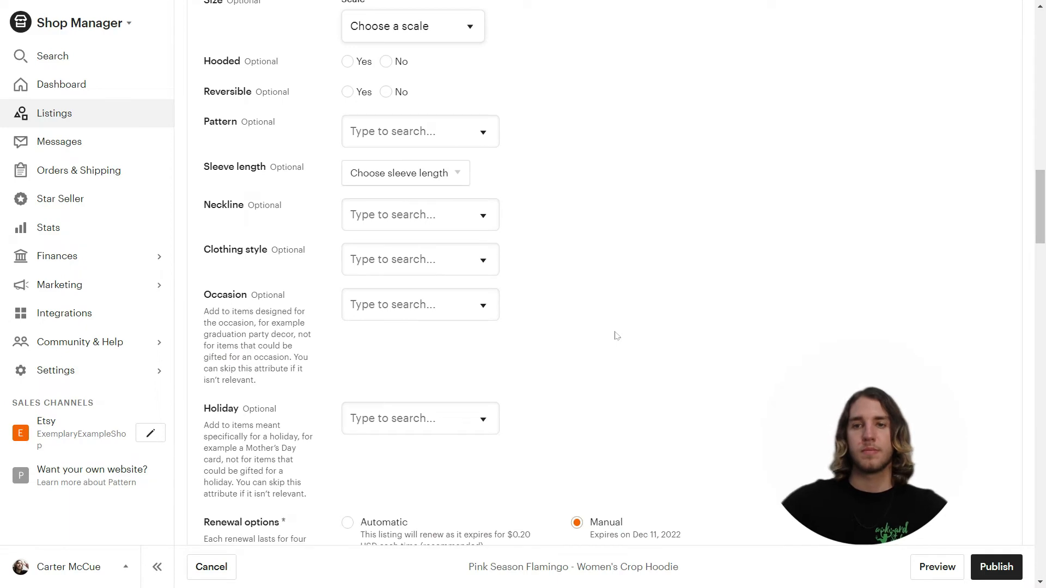
pyautogui.scroll(-5, 602, 259)
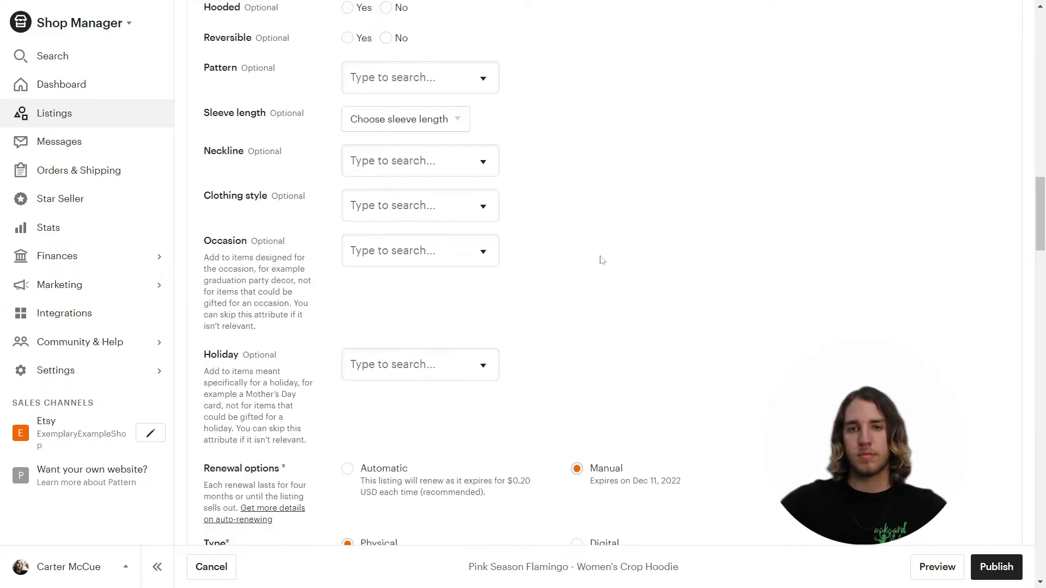
# Set the listing's renewal to Automatic and select Awkward Styles as its production partner
pyautogui.scroll(-2, 601, 260)
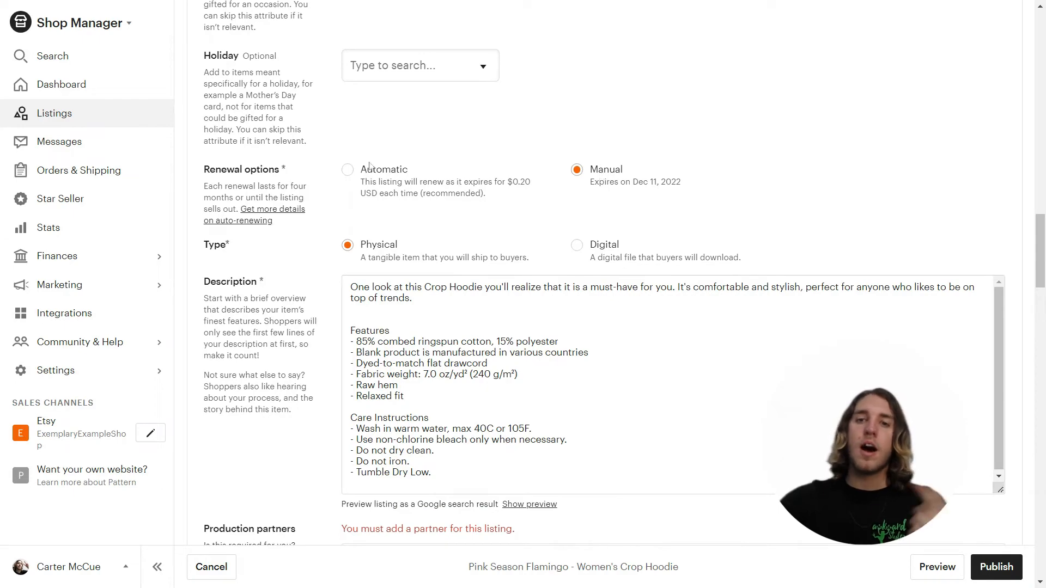
pyautogui.click(348, 171)
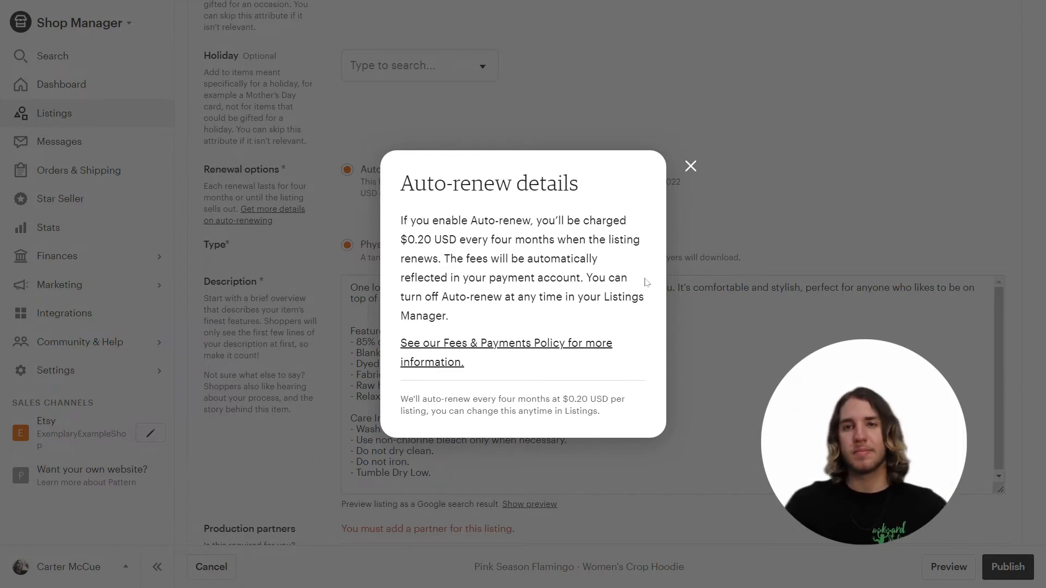
pyautogui.click(690, 167)
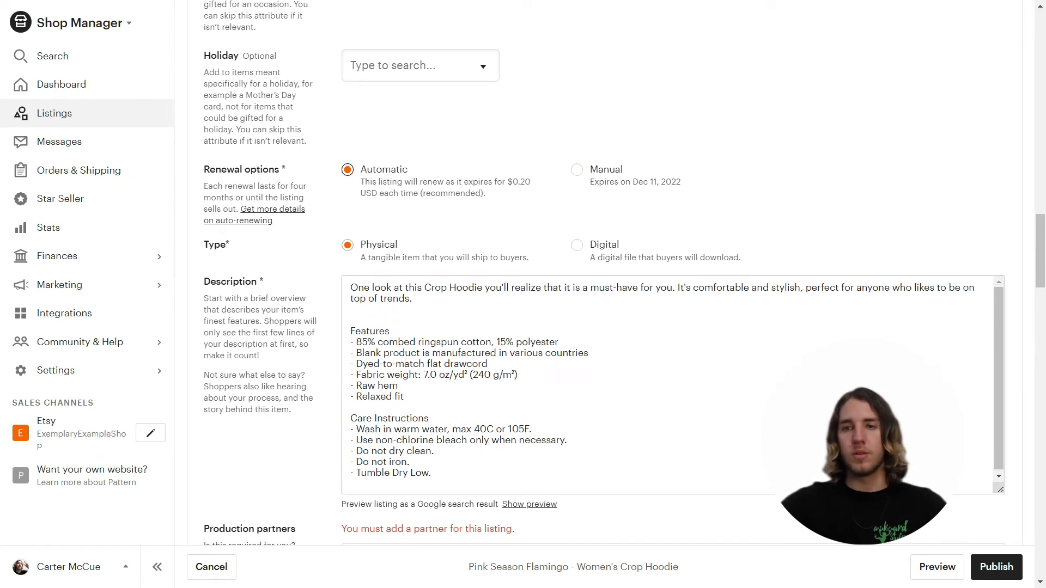
pyautogui.scroll(-3, 469, 383)
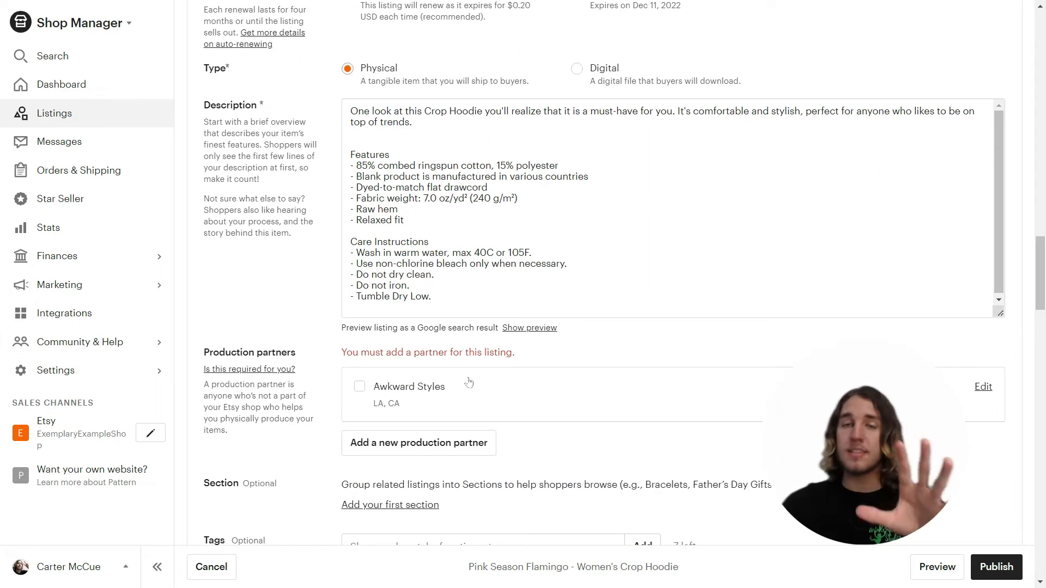
pyautogui.click(360, 387)
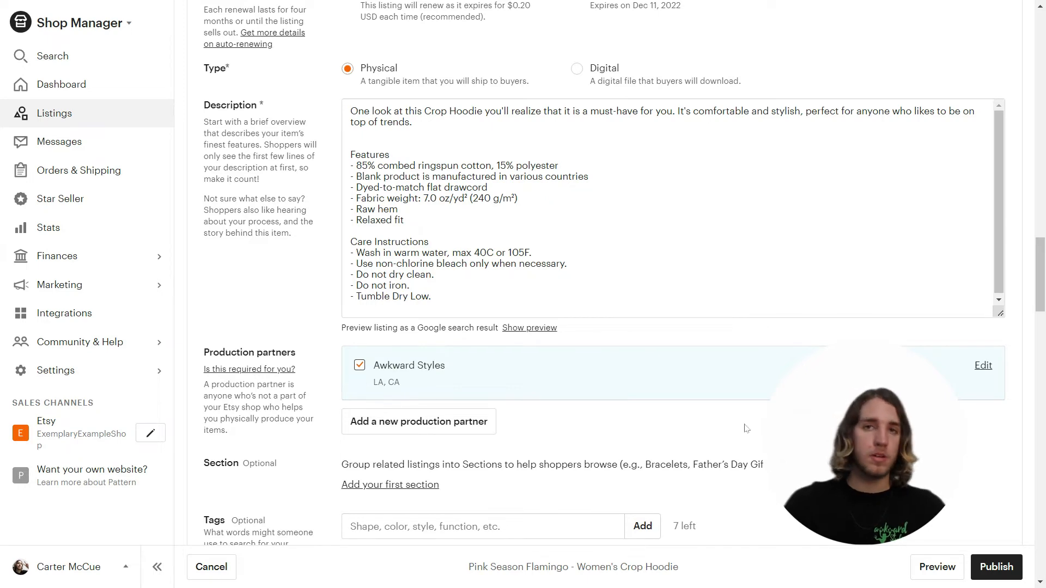
# Check the listing's tags and materials, and look through its size and color variation options
pyautogui.scroll(-2, 744, 427)
pyautogui.scroll(-3, 743, 426)
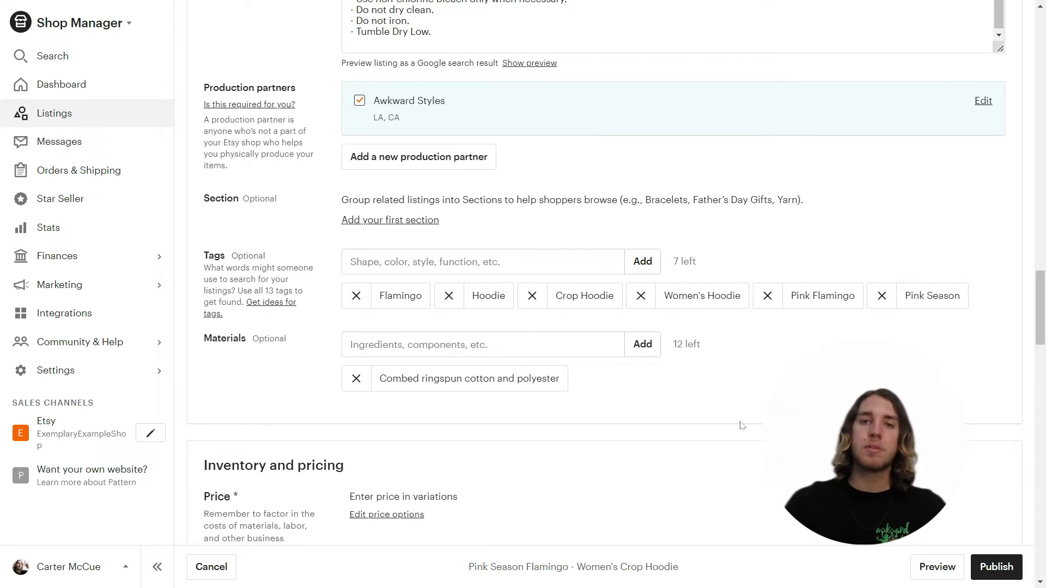
pyautogui.scroll(-8, 741, 426)
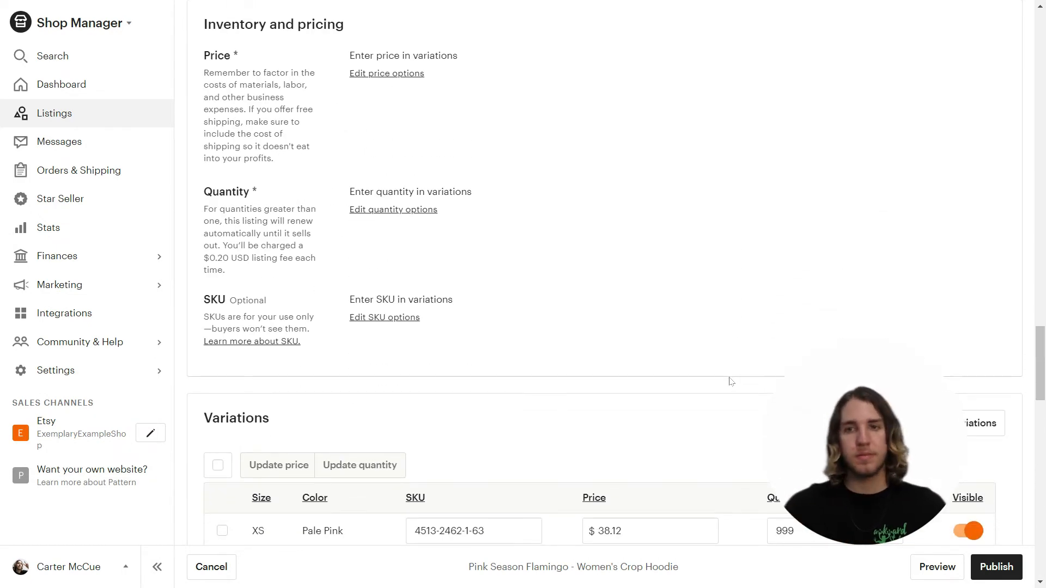
pyautogui.click(399, 74)
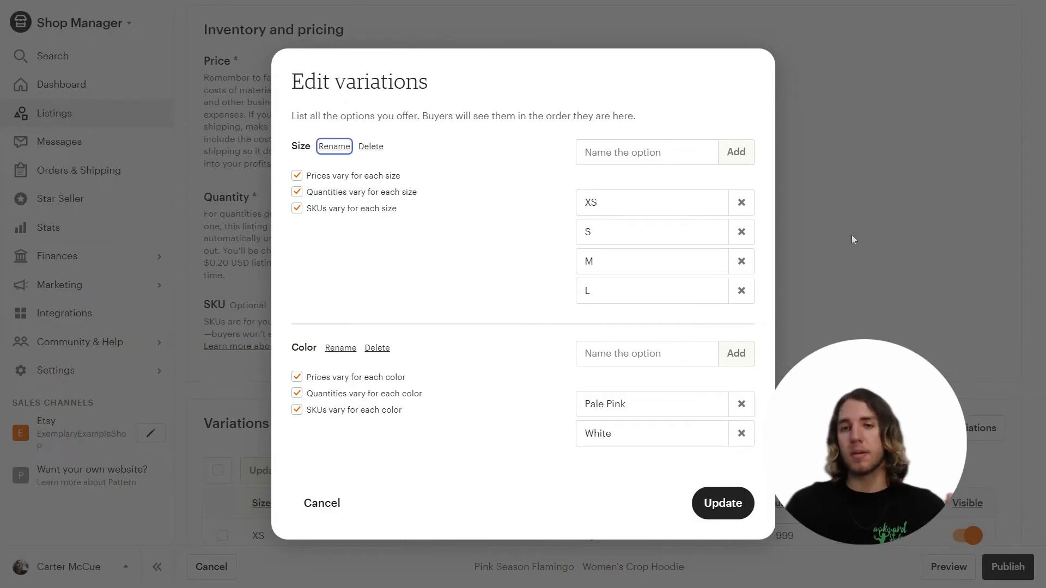
pyautogui.click(724, 506)
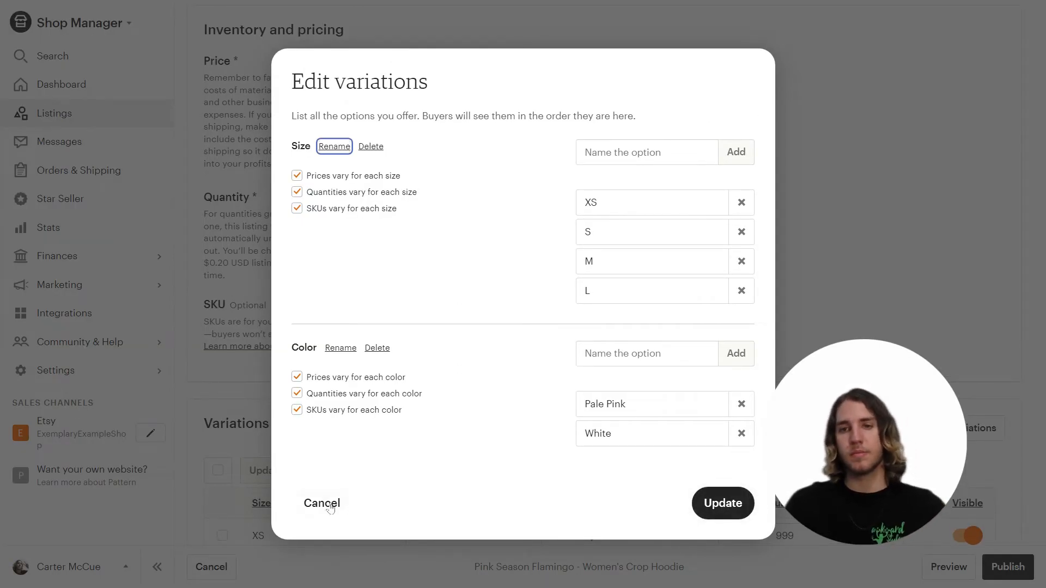
# Check the variations' SKUs, prices and quantities, the selected shipping profile and the shipping price preview for the United States
pyautogui.scroll(-3, 753, 305)
pyautogui.scroll(-10, 753, 305)
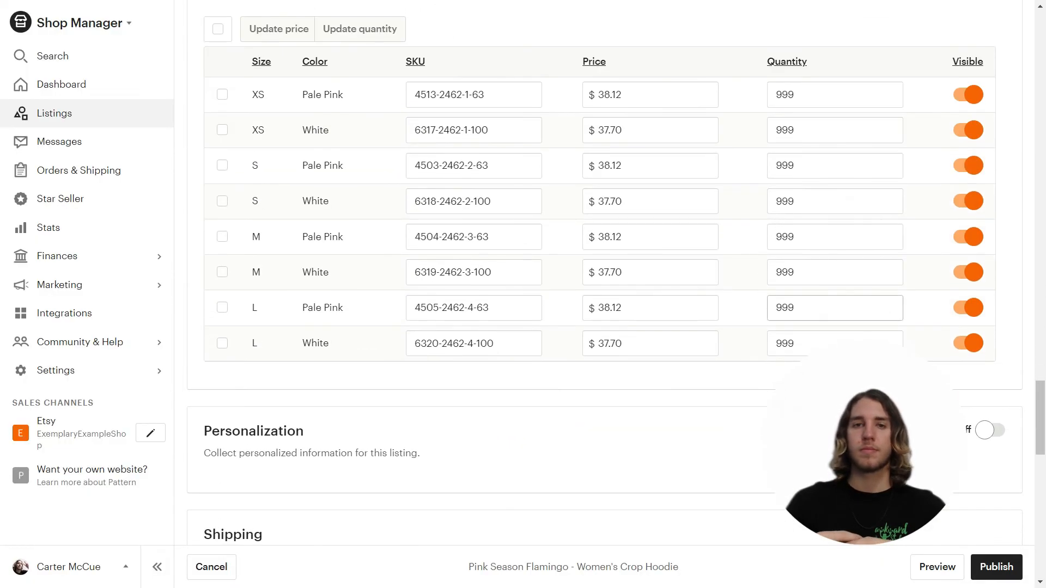
pyautogui.scroll(-3, 783, 317)
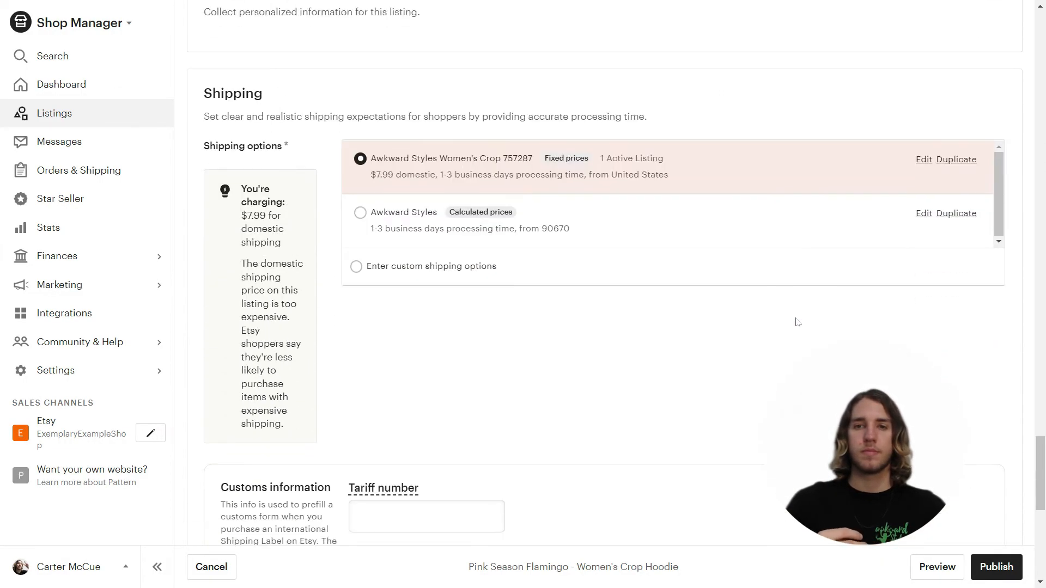
pyautogui.scroll(-3, 689, 290)
pyautogui.scroll(-2, 699, 311)
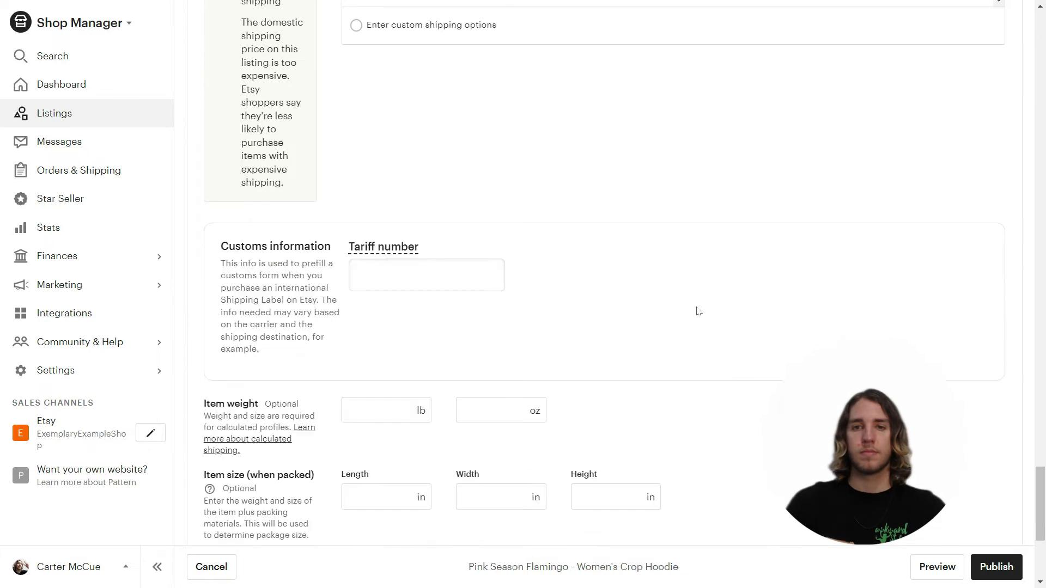
pyautogui.scroll(-5, 752, 318)
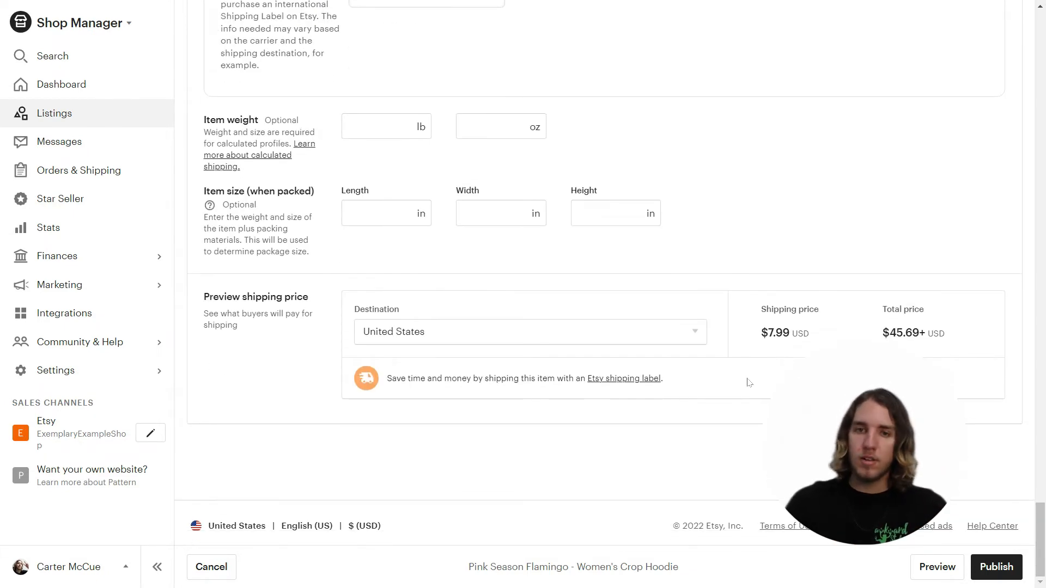
# Preview the crop hoodie listing and browse through its product photos
pyautogui.click(948, 568)
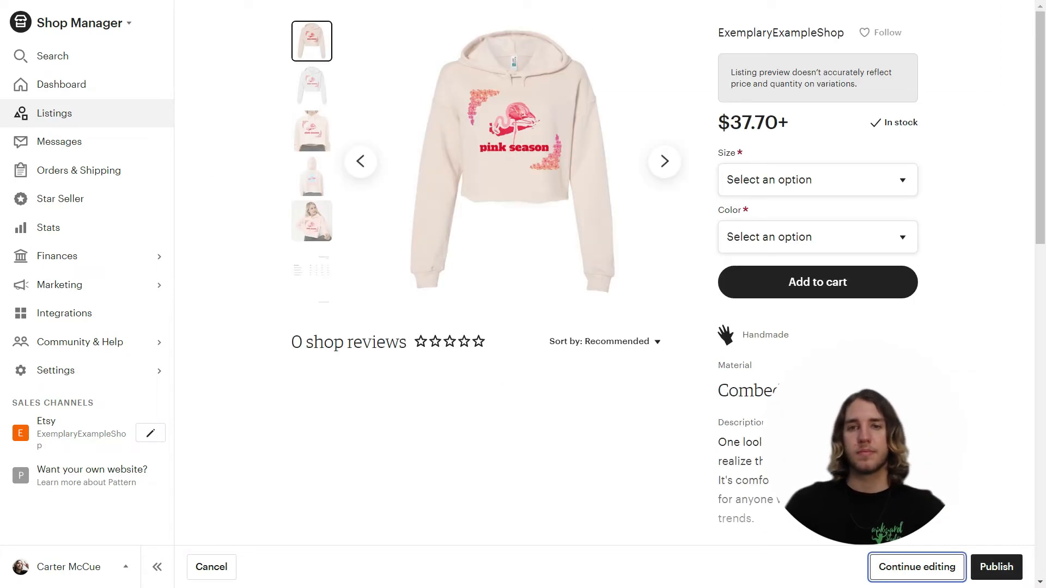
pyautogui.click(671, 168)
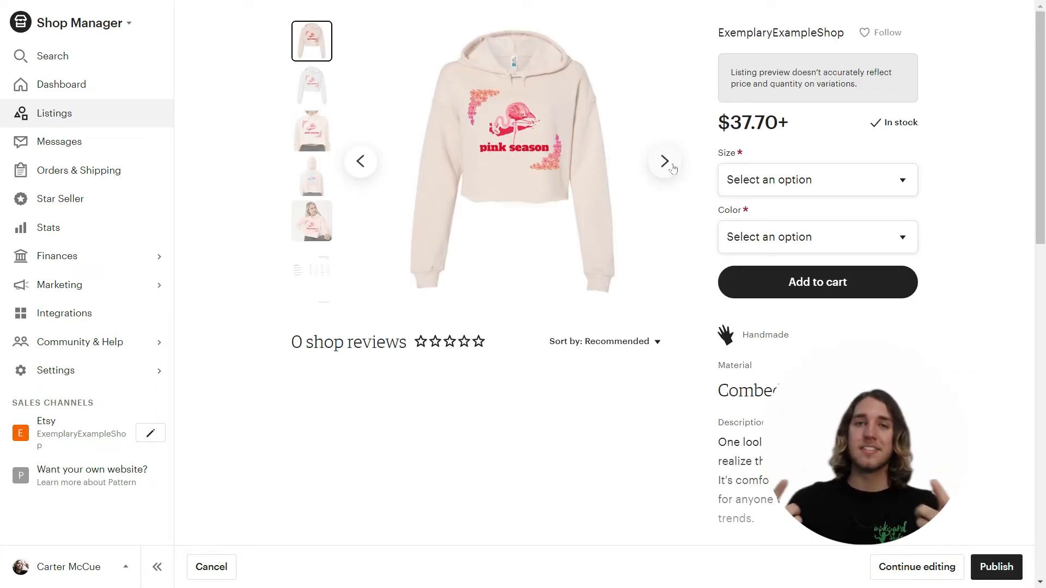
pyautogui.click(672, 168)
pyautogui.click(672, 169)
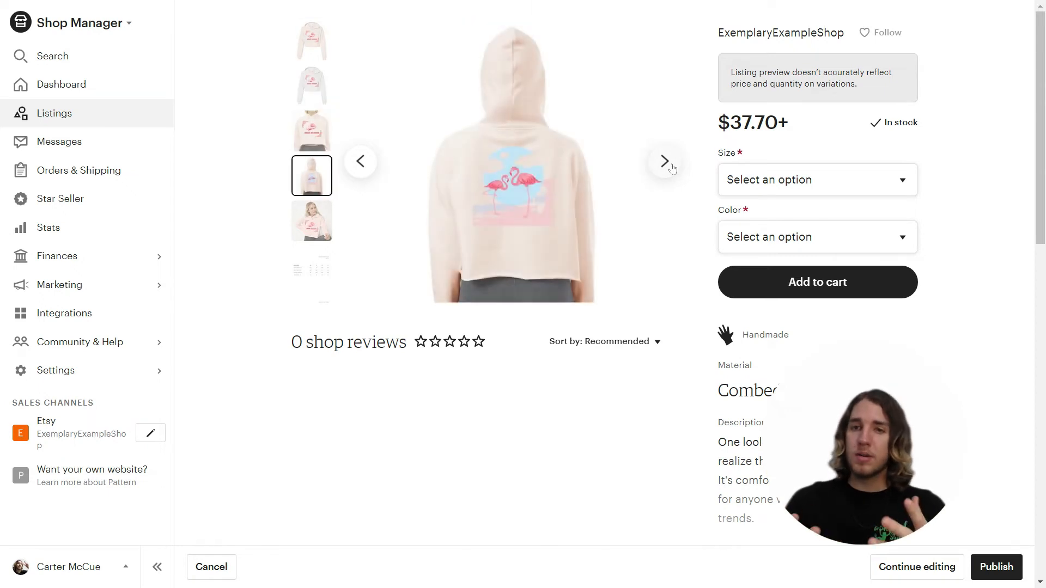
pyautogui.click(673, 169)
pyautogui.click(672, 169)
pyautogui.click(673, 169)
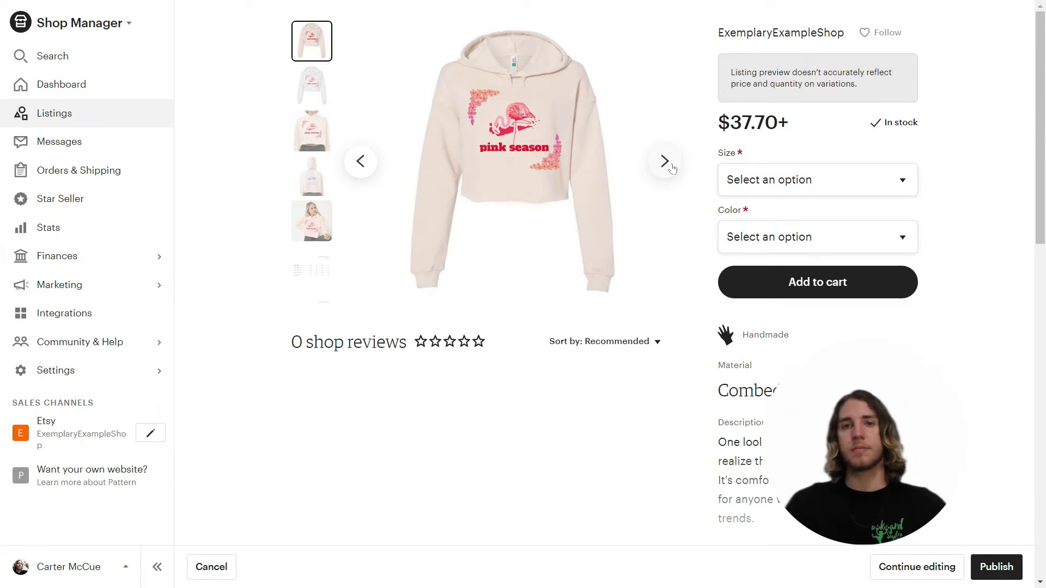
# Publish the crop hoodie listing from its preview
pyautogui.click(673, 169)
pyautogui.click(674, 168)
pyautogui.click(1002, 577)
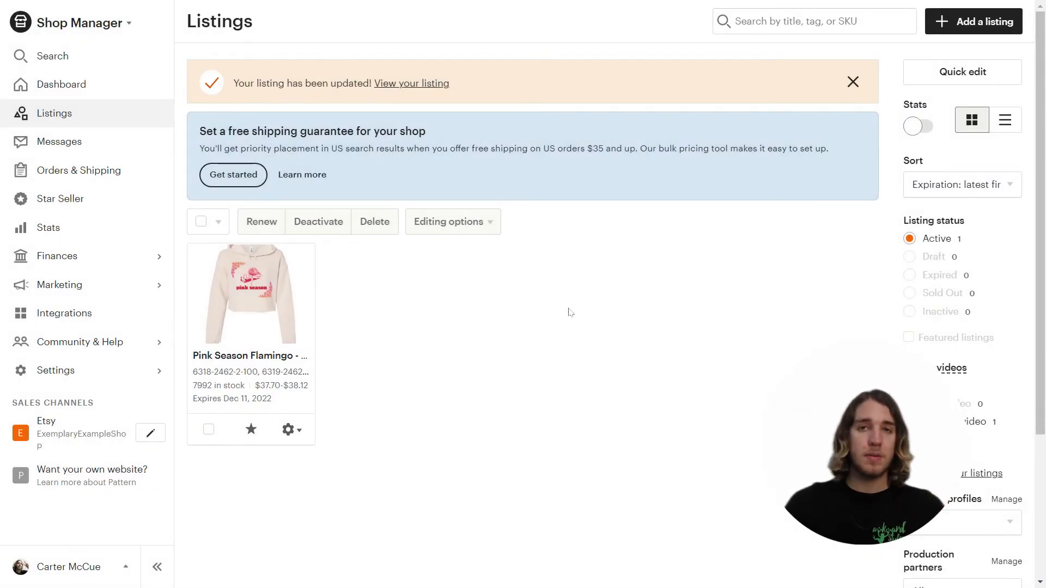
# Open the hoodie listing from the public shop page and review its full description, shipping policies and product video
pyautogui.click(59, 439)
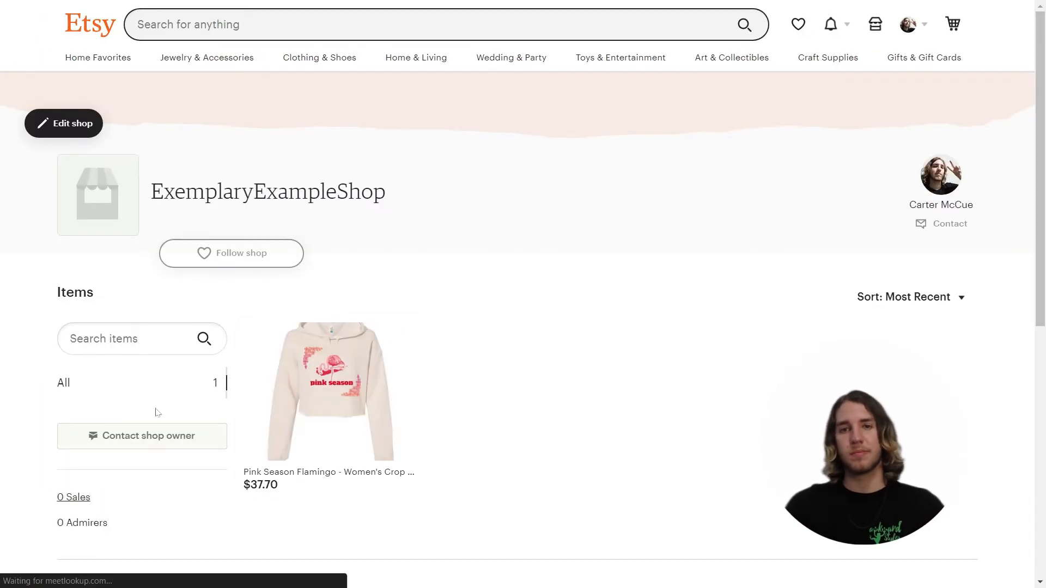
pyautogui.click(336, 373)
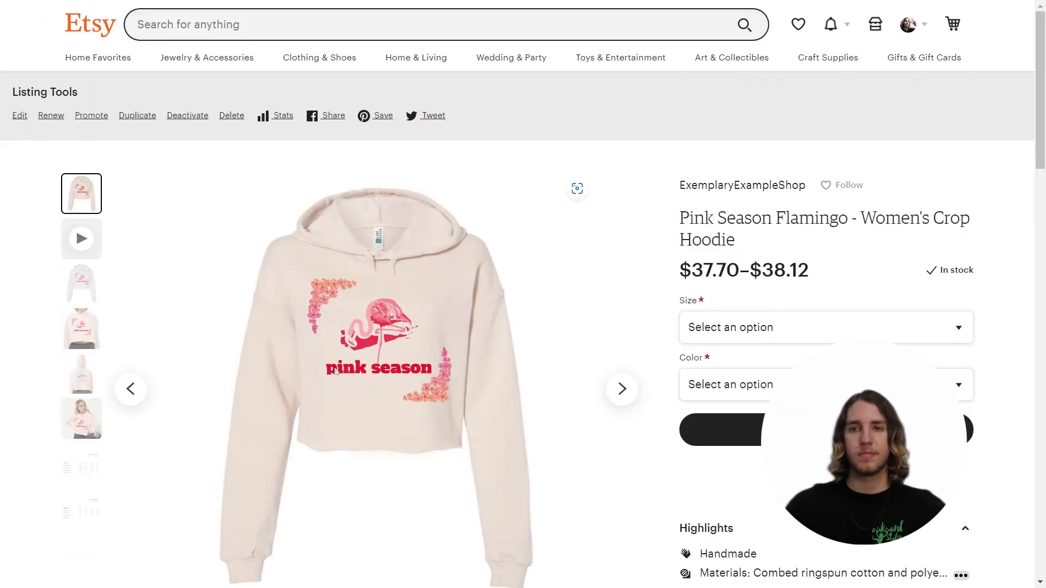
pyautogui.scroll(-3, 334, 365)
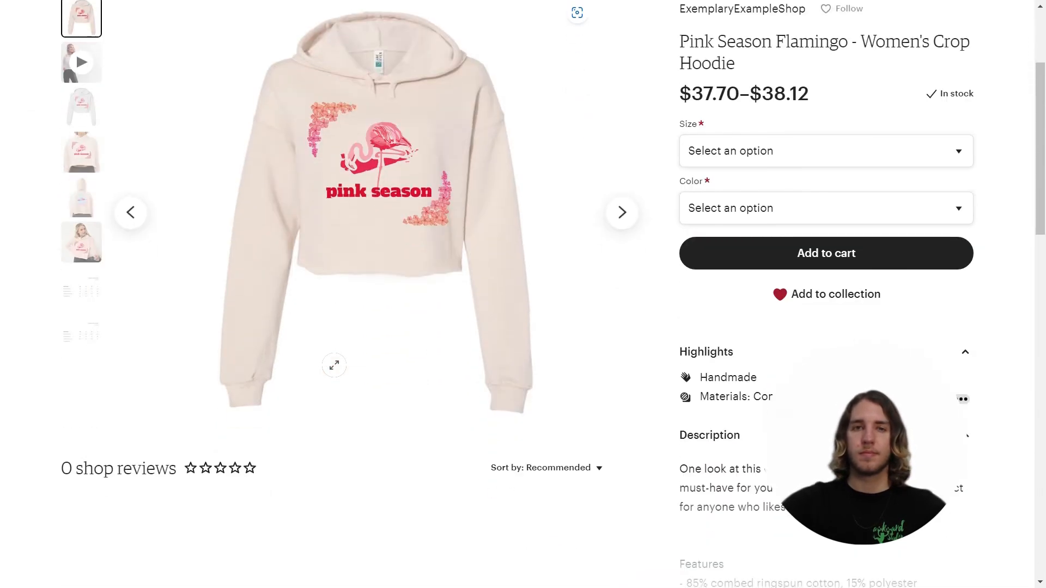
pyautogui.scroll(-6, 850, 294)
pyautogui.click(851, 284)
pyautogui.scroll(-3, 806, 329)
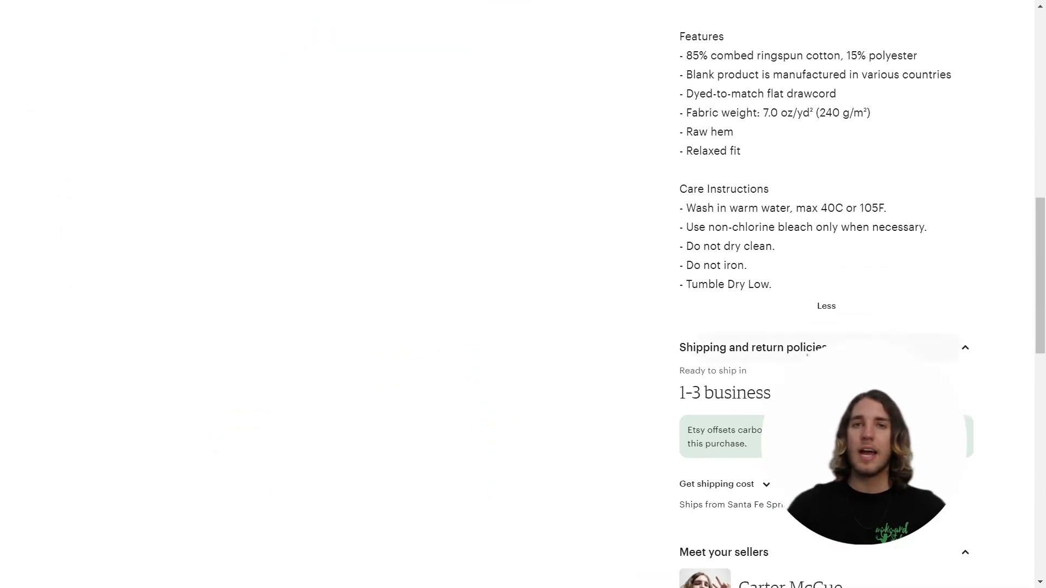
pyautogui.scroll(12, 807, 332)
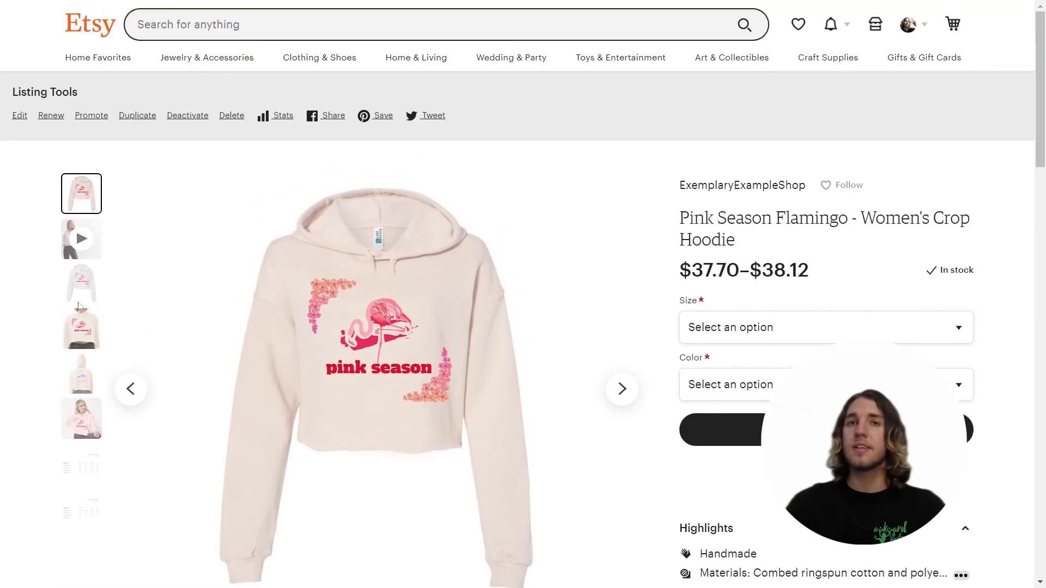
pyautogui.click(81, 240)
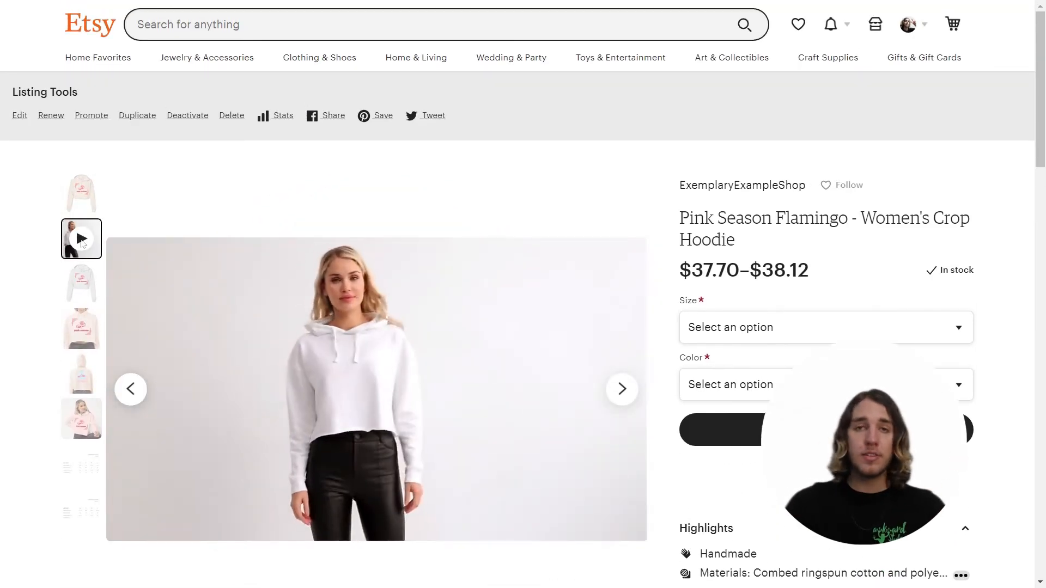
pyautogui.scroll(-2, 82, 244)
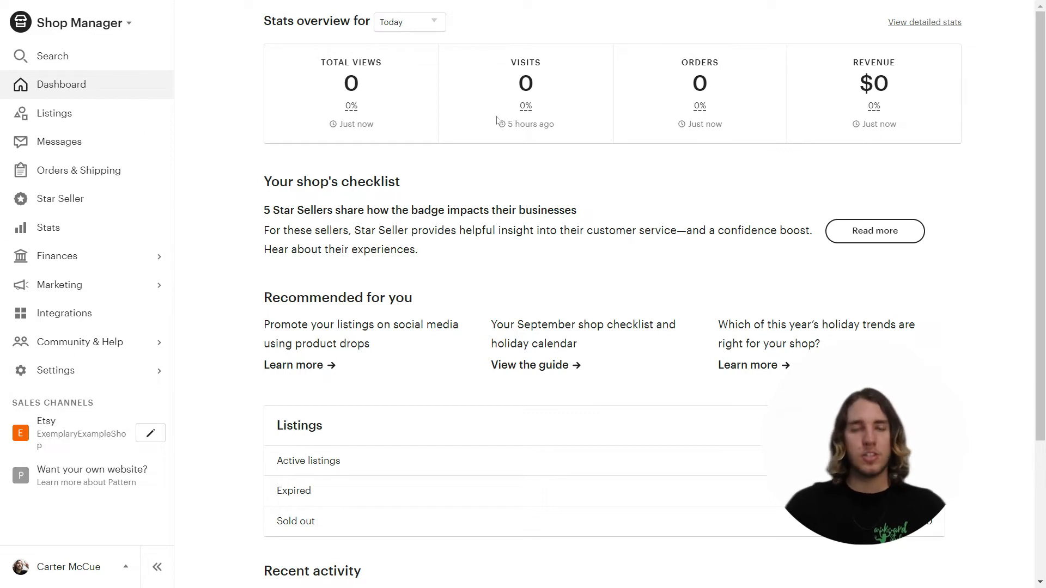
# Look over the dashboard's stats date ranges and listing summary, the active listings, the message inbox and the orders page
pyautogui.click(434, 25)
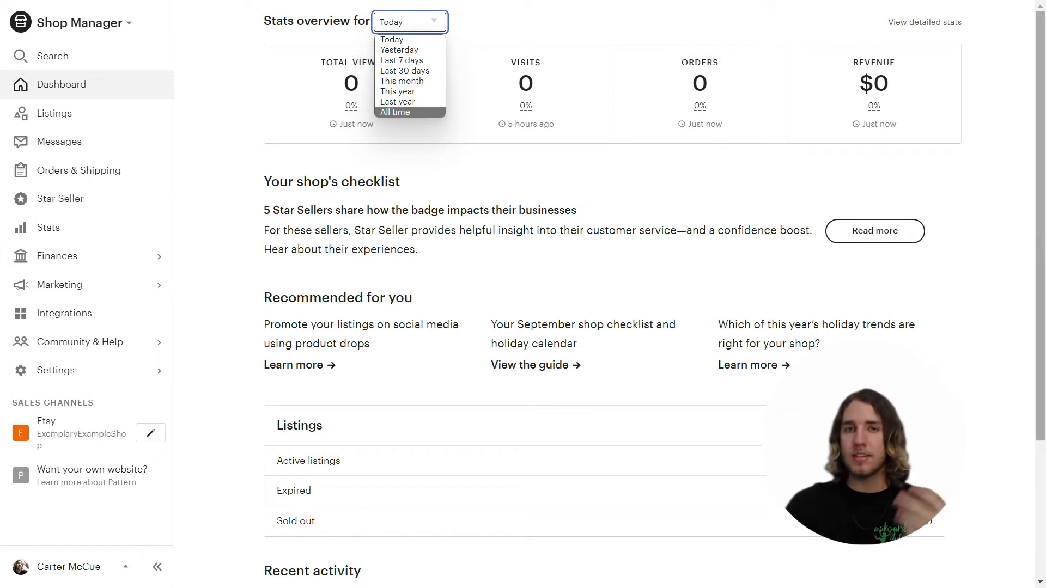
pyautogui.moveTo(1045, 231); pyautogui.dragTo(1045, 335)
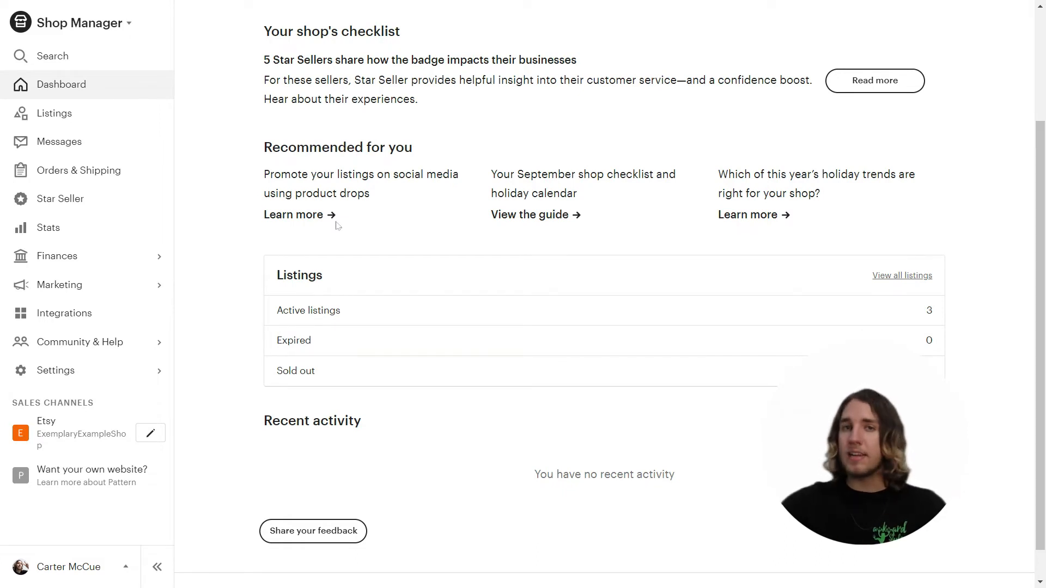
pyautogui.click(110, 112)
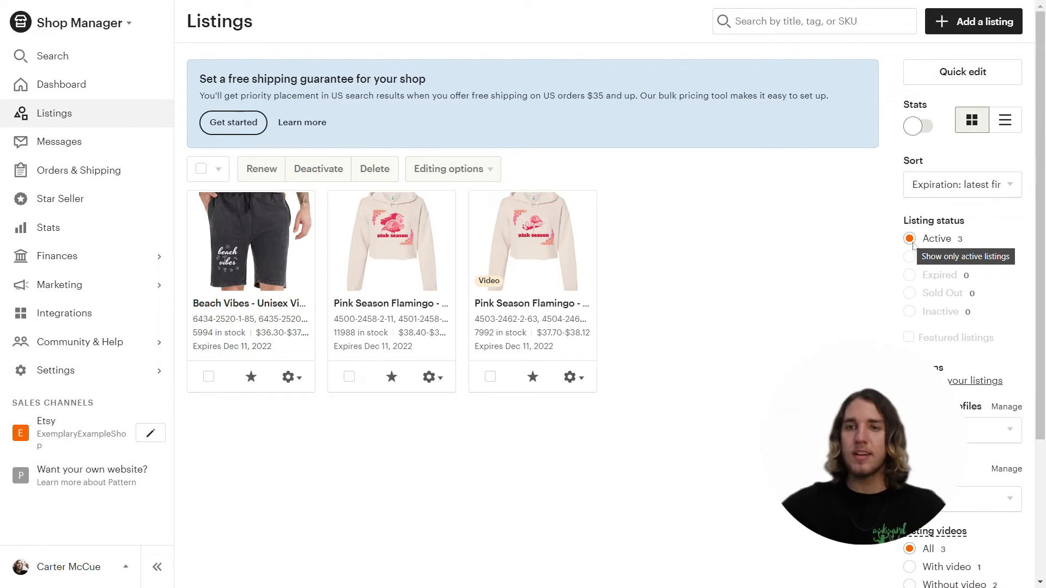
pyautogui.click(84, 142)
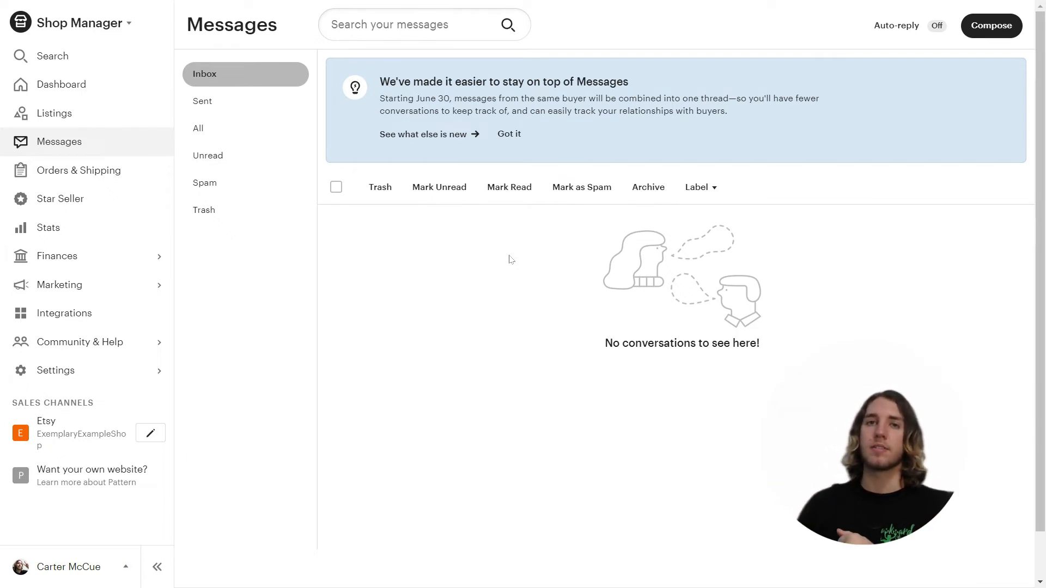
pyautogui.click(113, 180)
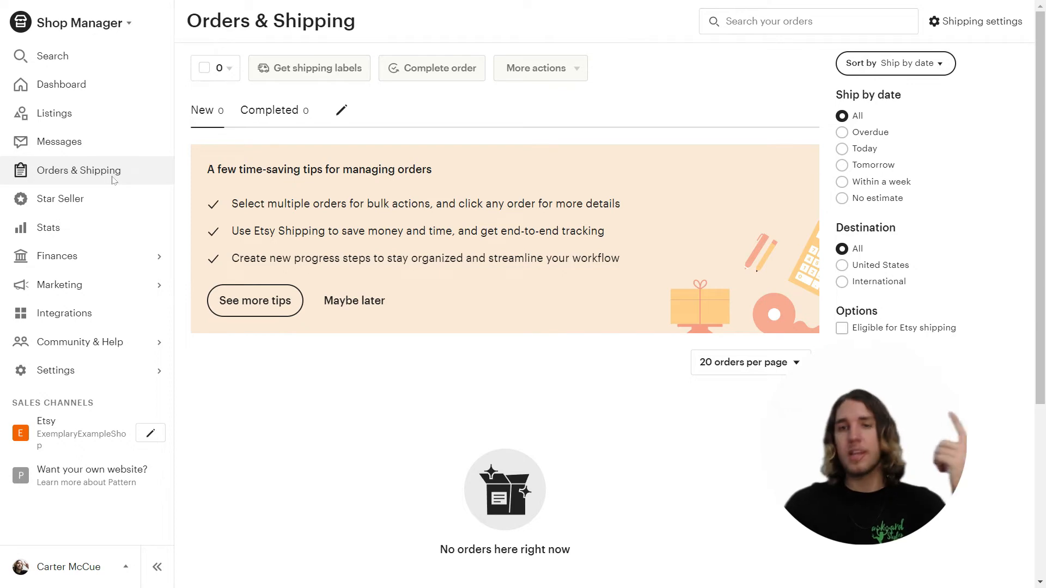
# Review the Star Seller badges, the eligibility targets and the tips for success
pyautogui.click(100, 203)
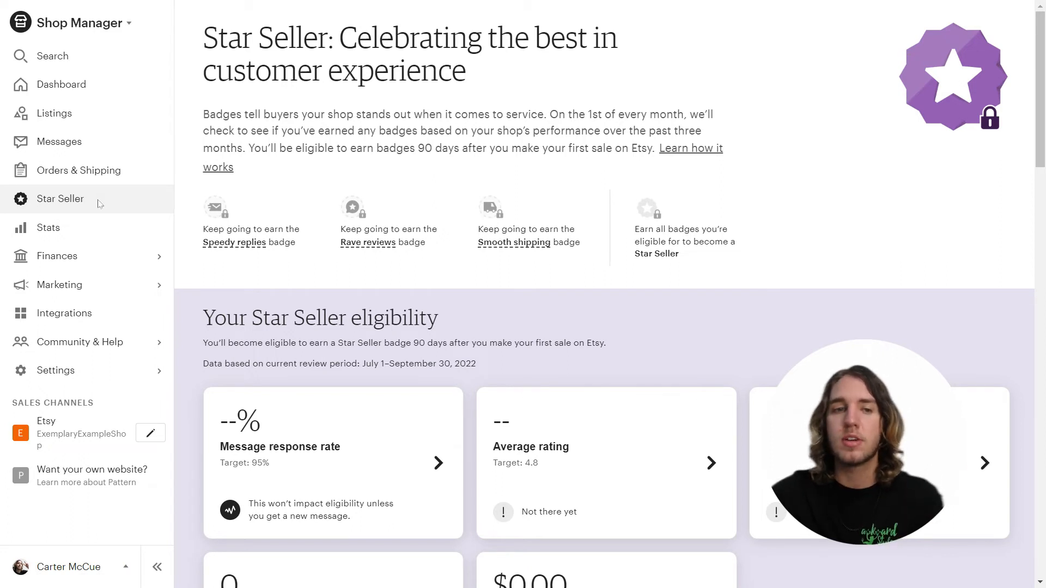
pyautogui.moveTo(1042, 157); pyautogui.dragTo(1043, 238)
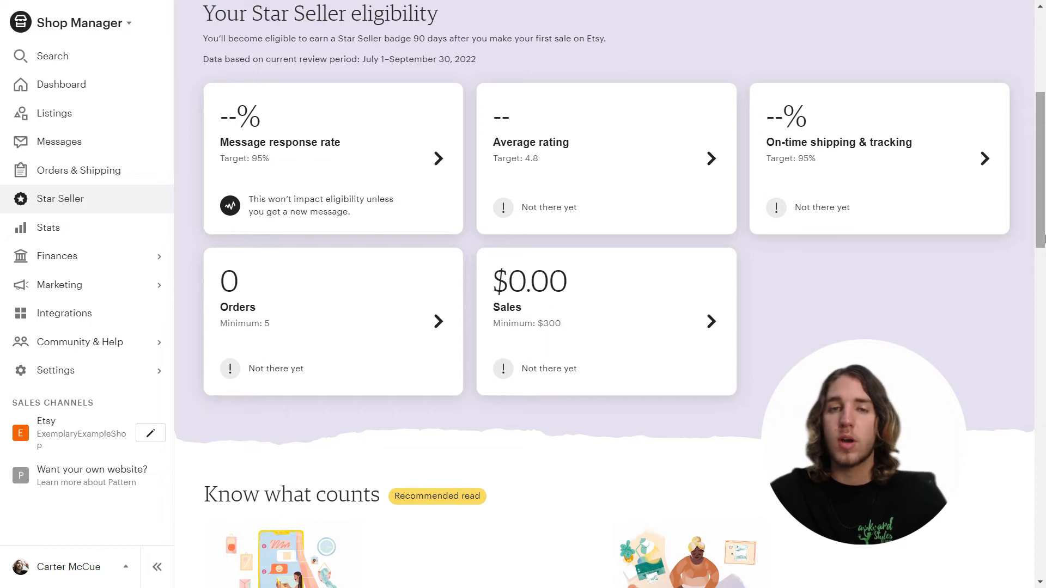
pyautogui.moveTo(1044, 238); pyautogui.dragTo(1043, 446)
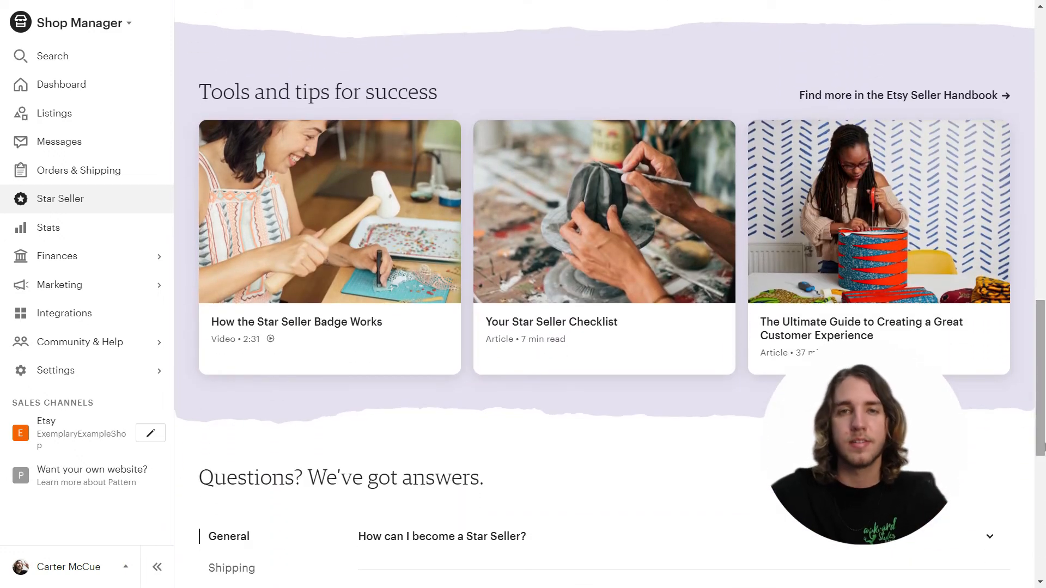
# Examine the shop's Stats page, including its date range options and the traffic sources that bring in shoppers
pyautogui.click(60, 228)
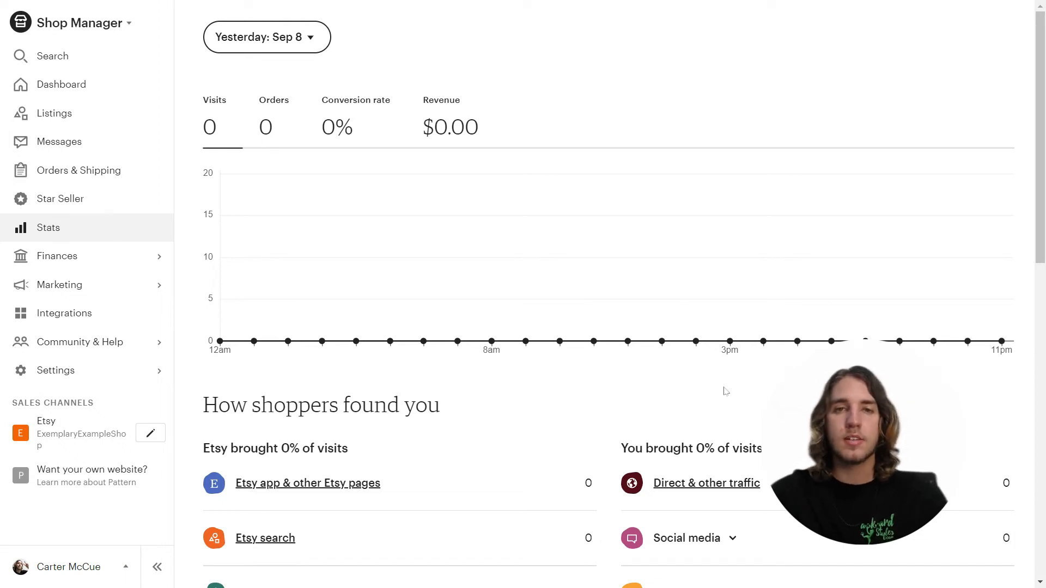
pyautogui.click(297, 37)
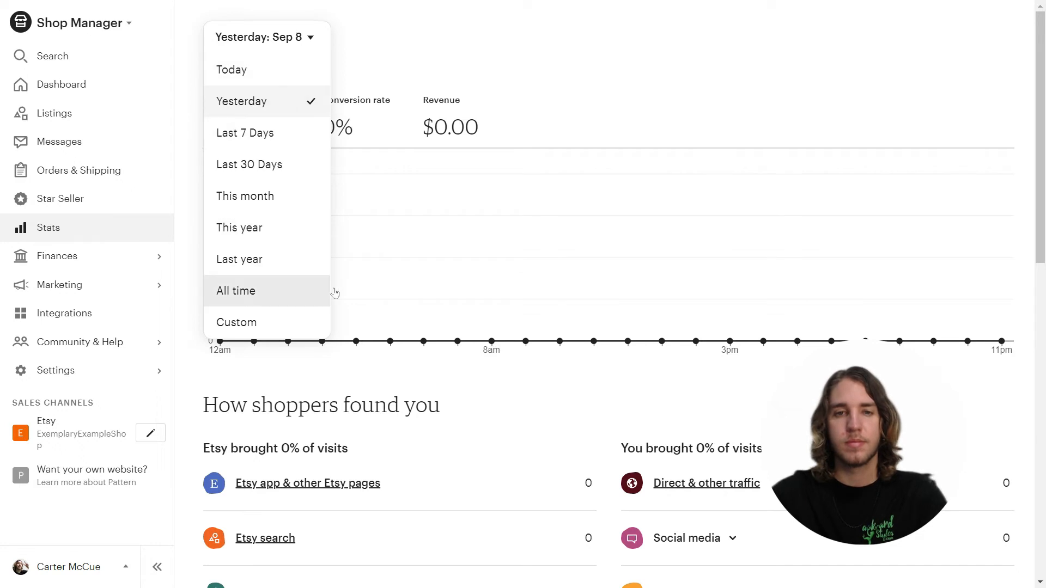
pyautogui.scroll(-4, 1042, 281)
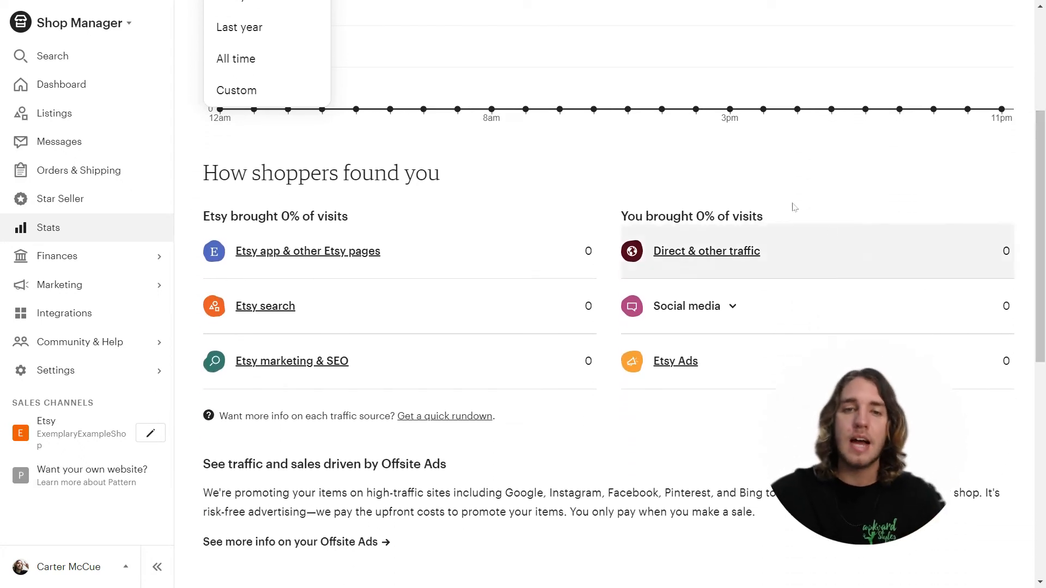
pyautogui.click(744, 161)
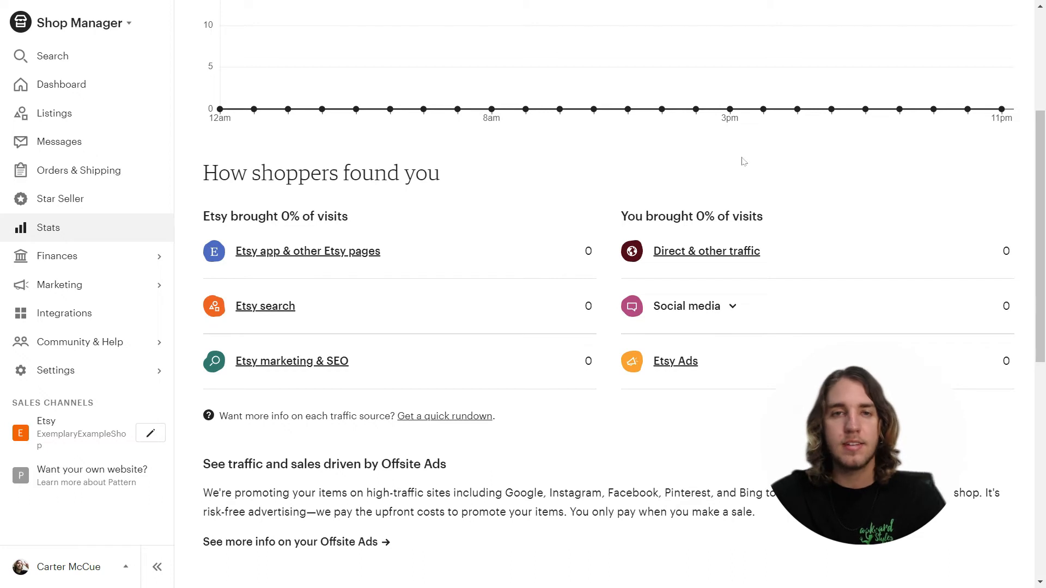
# Look through the finance and marketing options, the third-party integrations and the Community & Help resources
pyautogui.moveTo(92, 266)
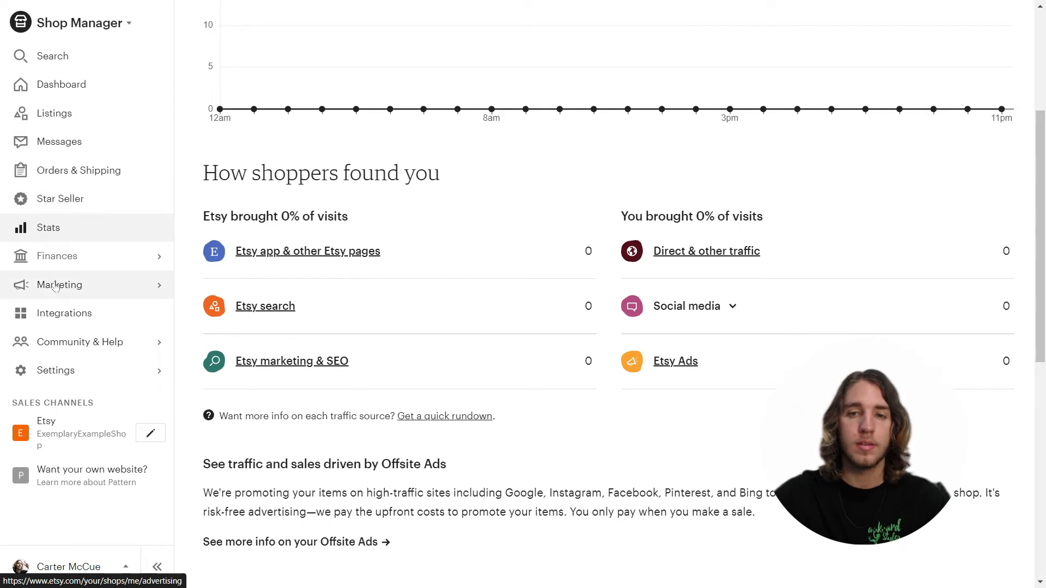
pyautogui.moveTo(54, 284)
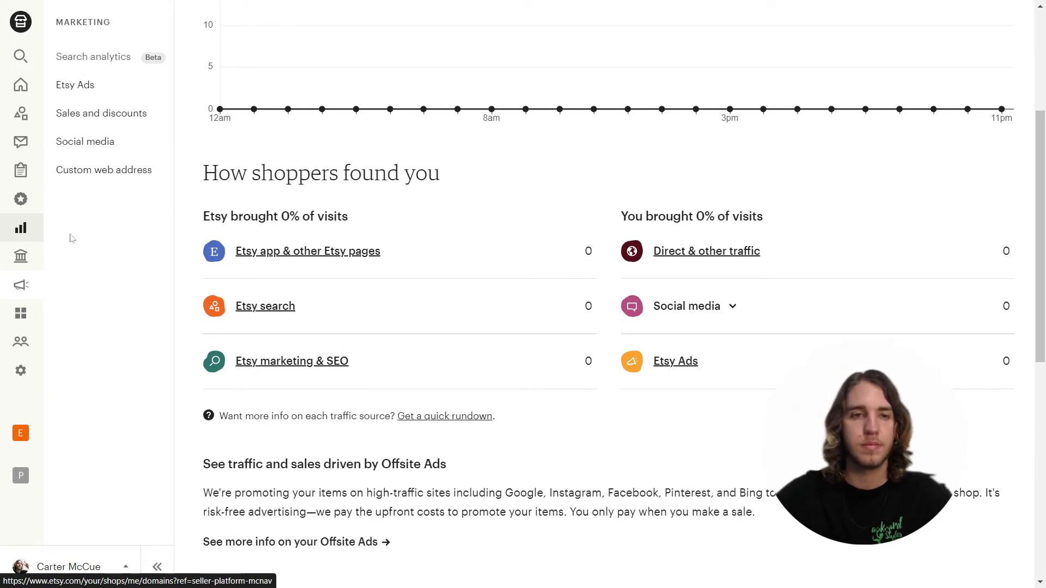
pyautogui.moveTo(13, 264)
pyautogui.click(56, 317)
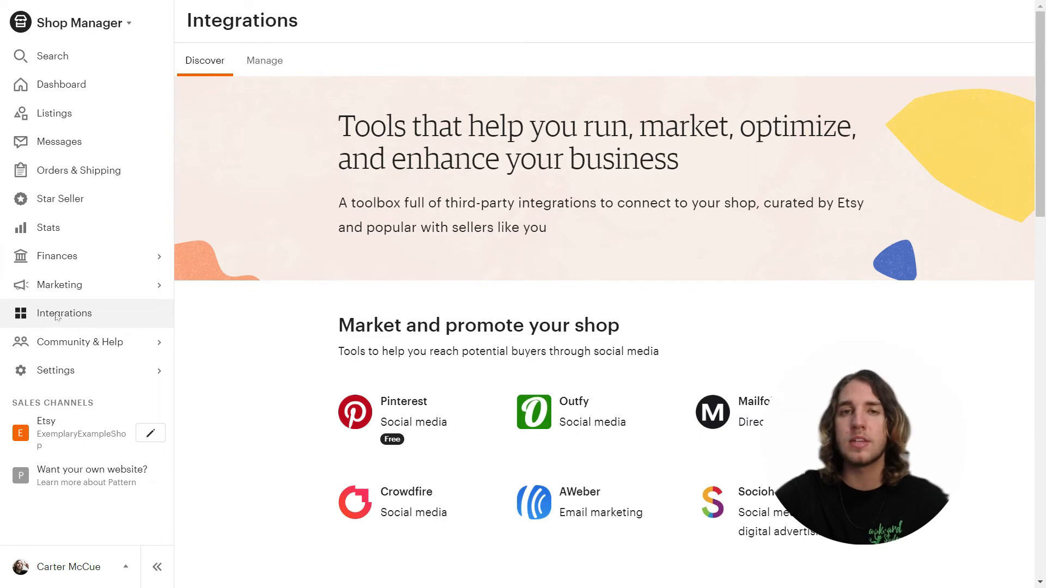
pyautogui.click(54, 340)
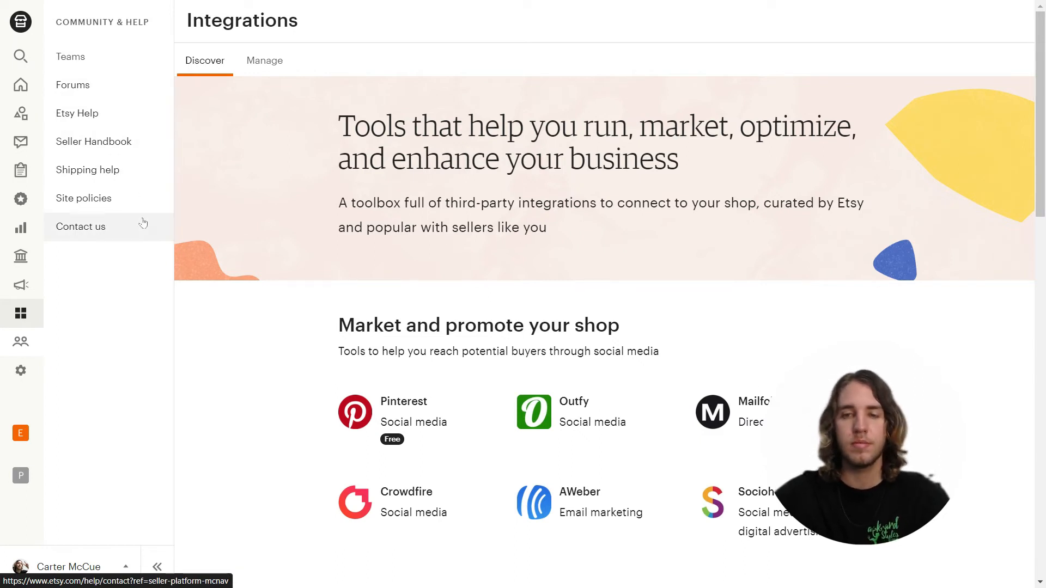
pyautogui.moveTo(8, 295)
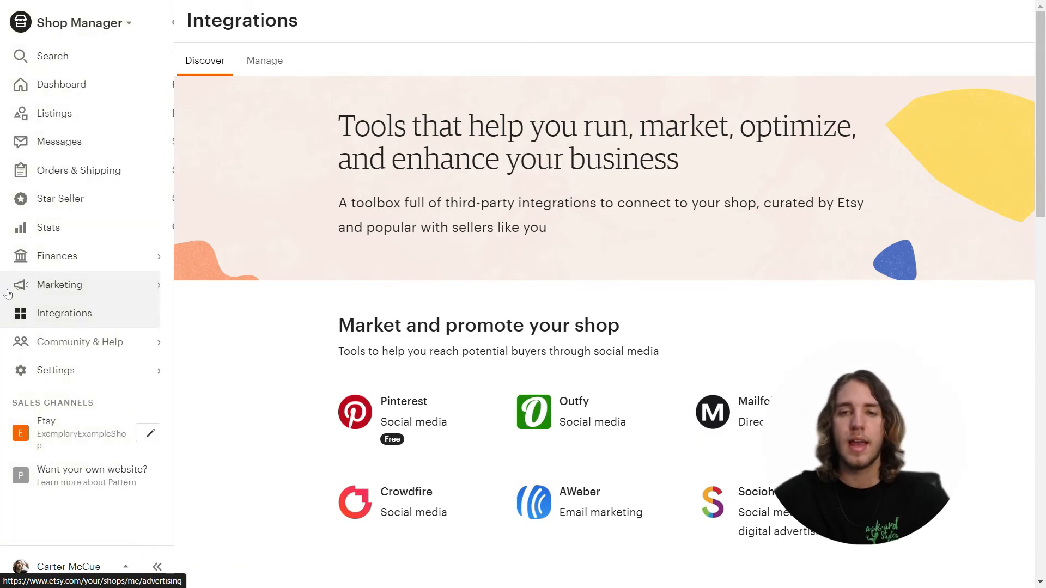
# Review the Info & Appearance settings for the shop title, icon, links and buyer messages, and the Shop Name change form
pyautogui.click(96, 370)
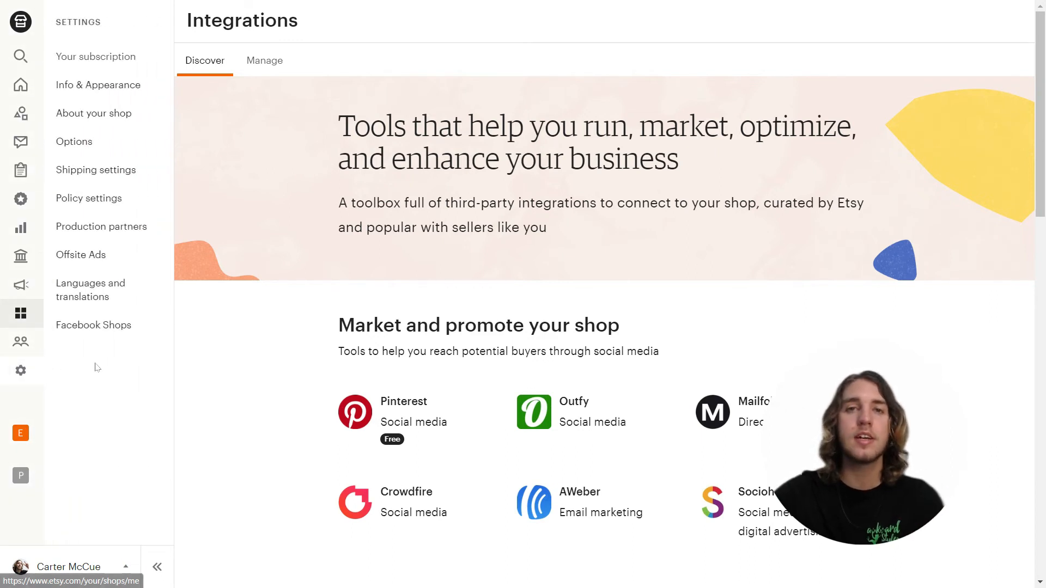
pyautogui.click(119, 84)
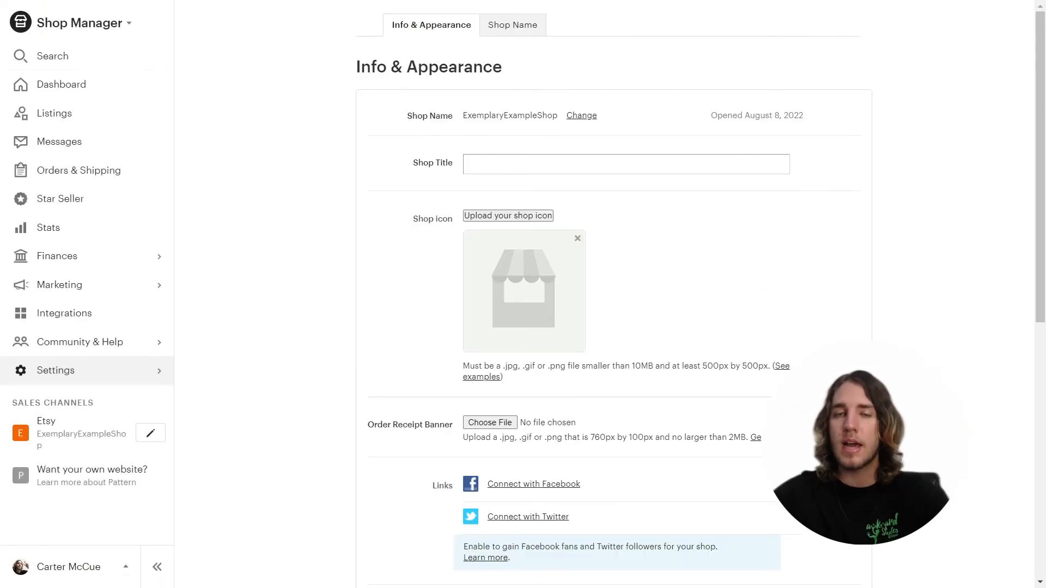
pyautogui.scroll(-6, 697, 280)
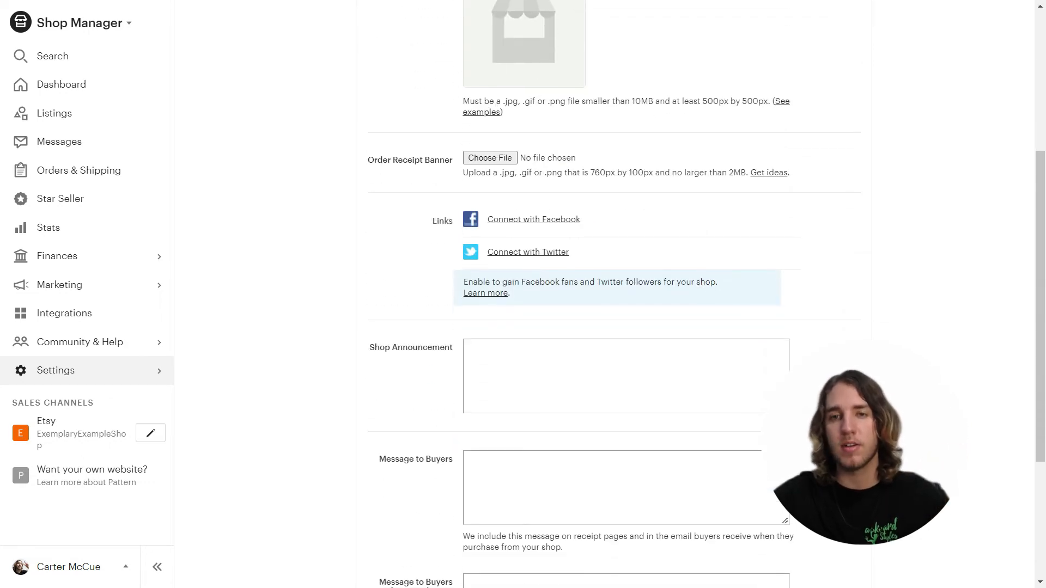
pyautogui.scroll(-2, 627, 295)
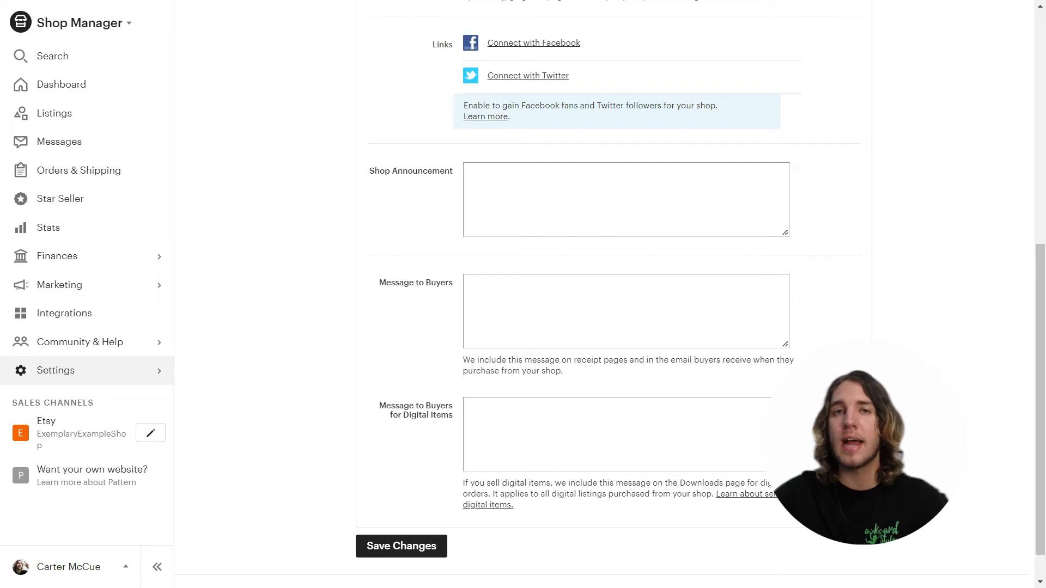
pyautogui.scroll(8, 555, 137)
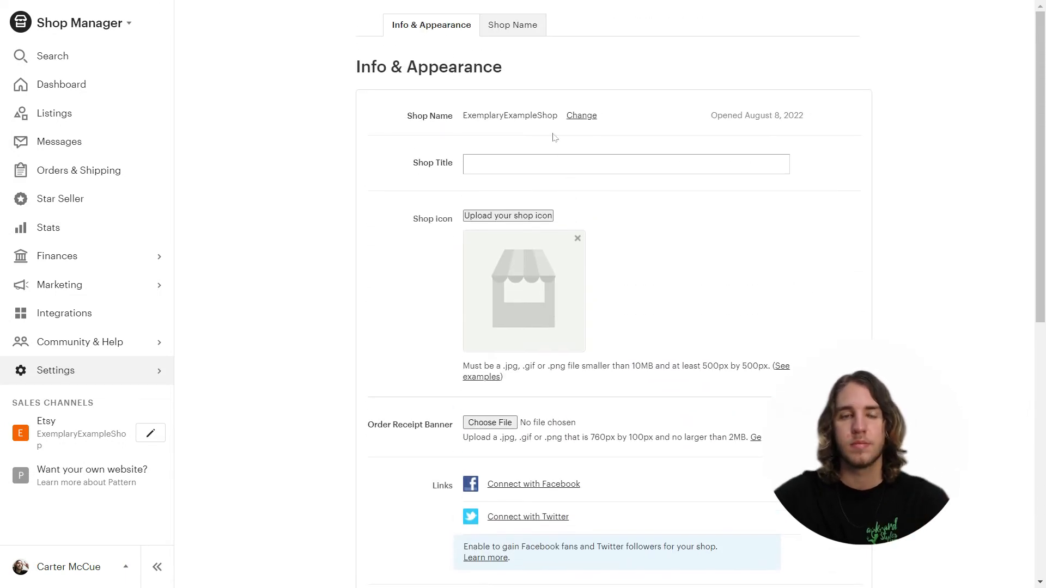
pyautogui.click(513, 25)
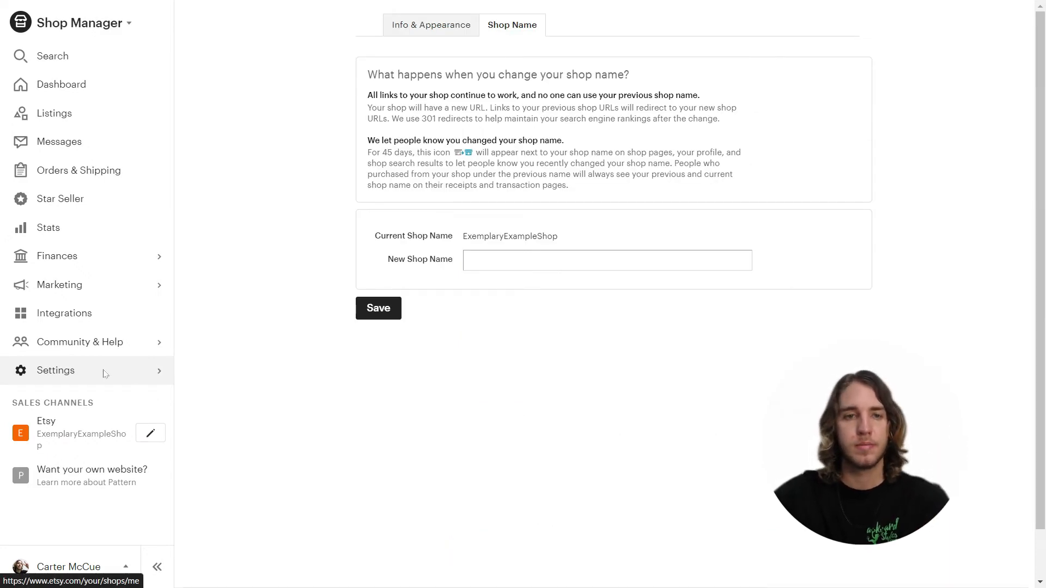
# Check the About your shop settings, covering the owner profile form and the Shop Story fields
pyautogui.click(76, 373)
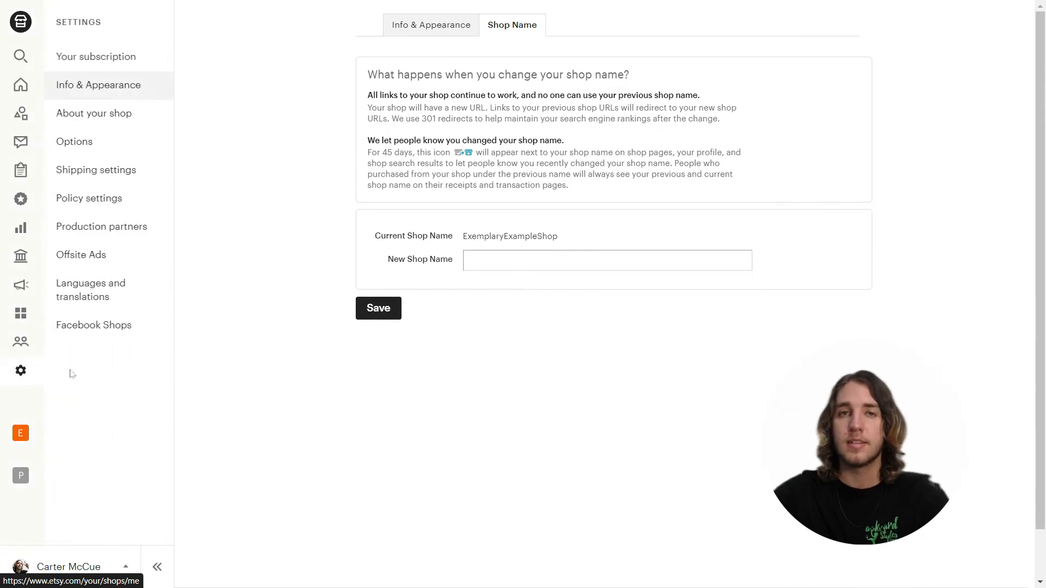
pyautogui.click(123, 119)
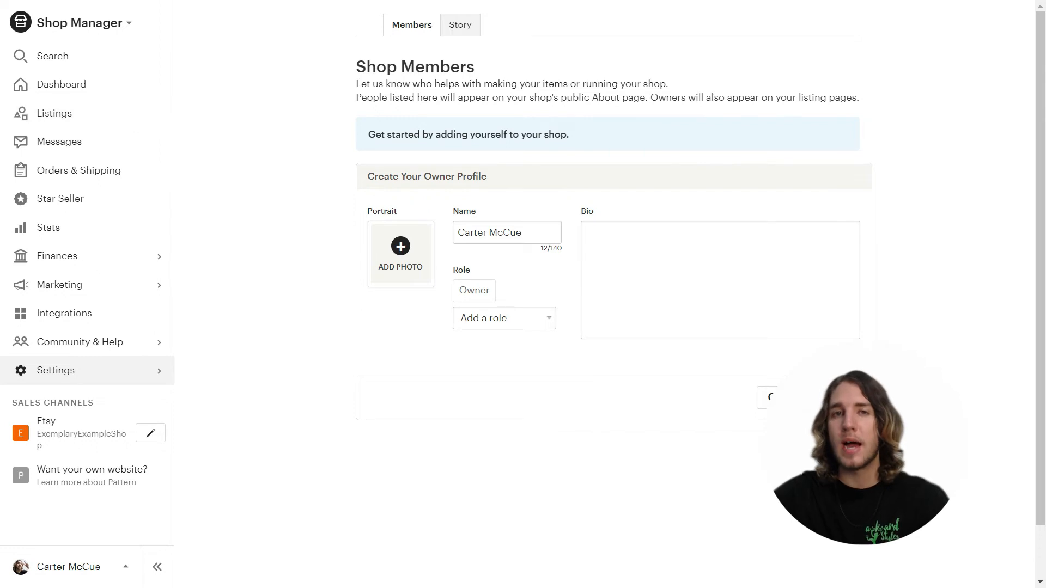
pyautogui.click(473, 26)
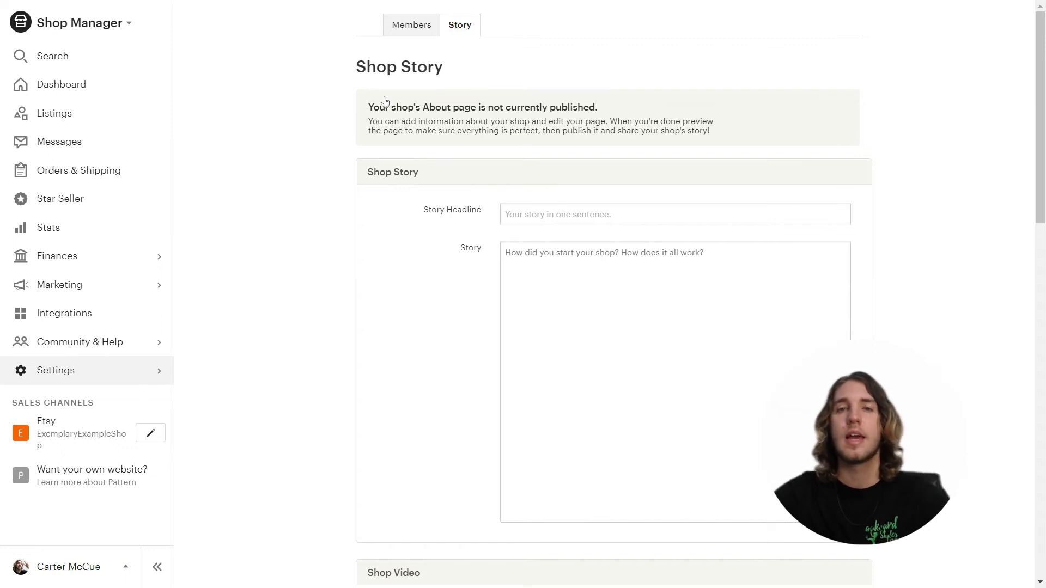
# Review the shipping profiles in the Shipping settings, comparing the calculated Awkward Styles profile with the fixed Women's Crop and Unisex Shorts profiles
pyautogui.click(151, 370)
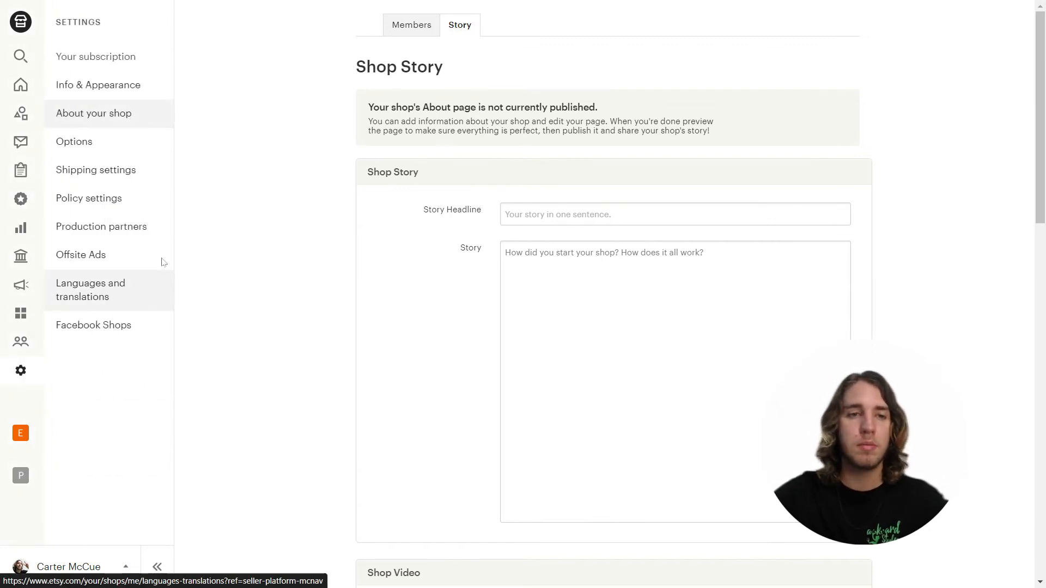
pyautogui.click(151, 174)
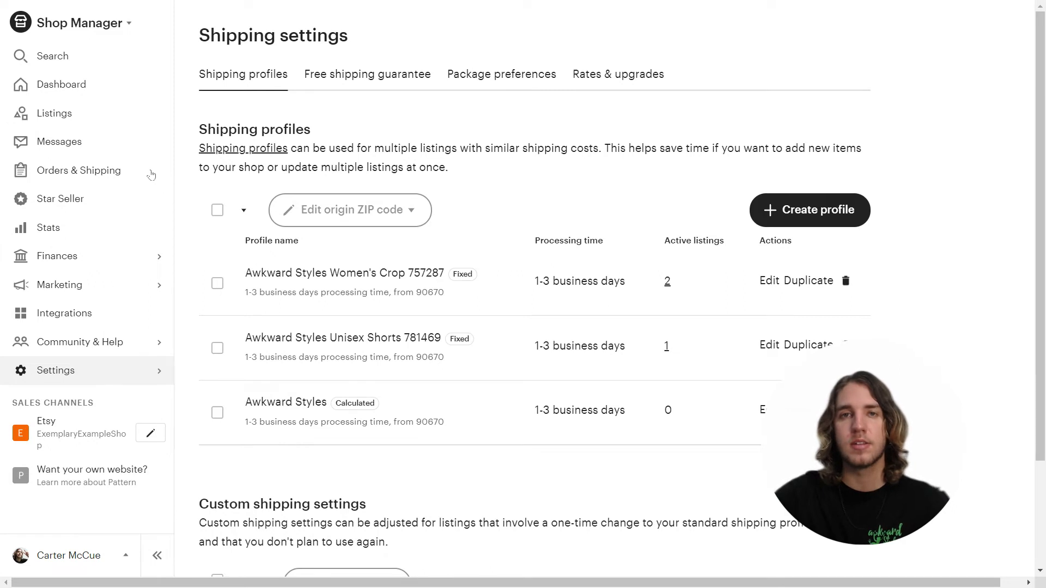
pyautogui.click(217, 415)
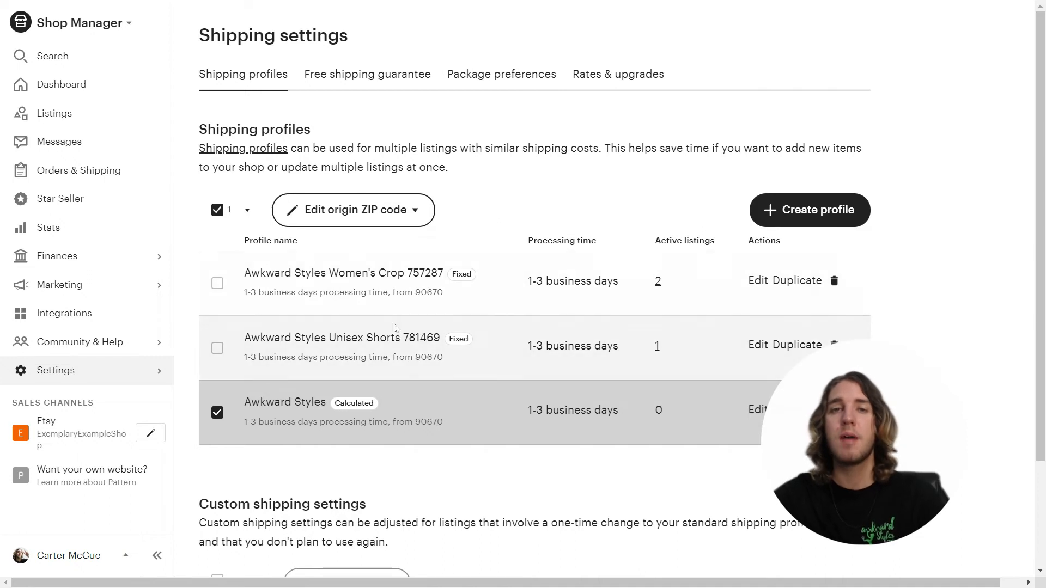
pyautogui.click(219, 416)
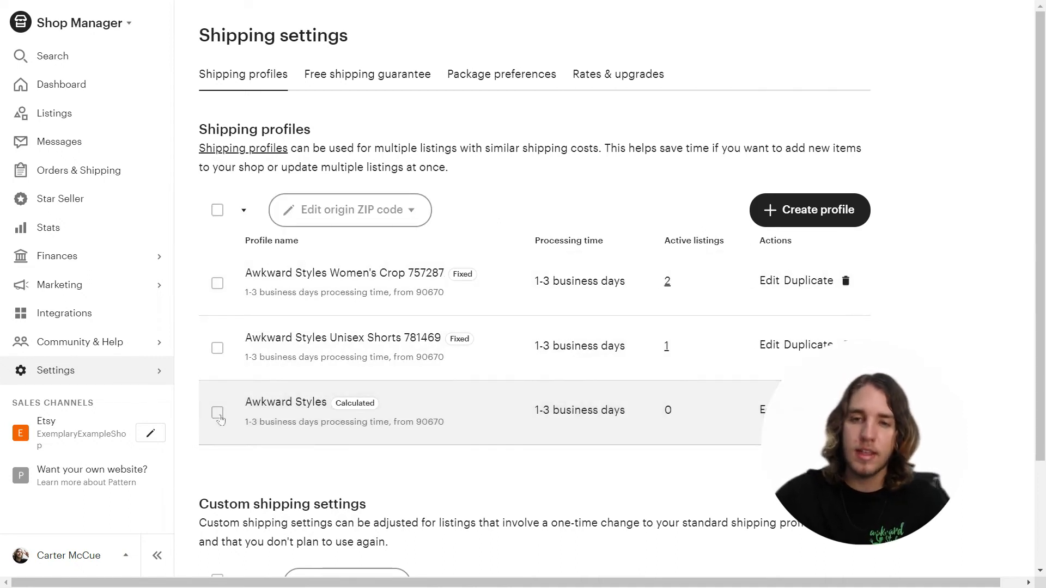
pyautogui.moveTo(446, 274); pyautogui.dragTo(253, 275)
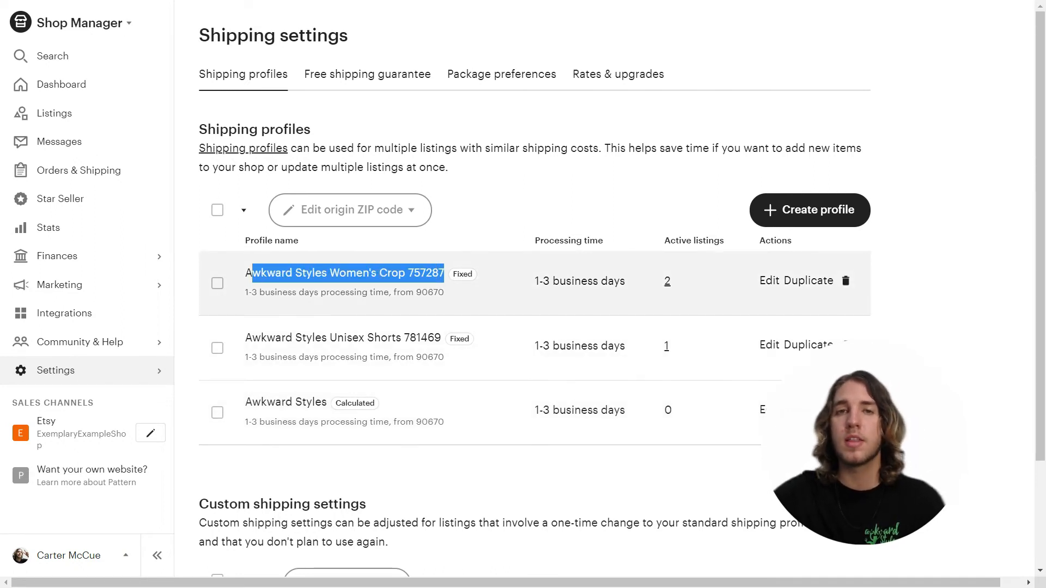
pyautogui.click(509, 192)
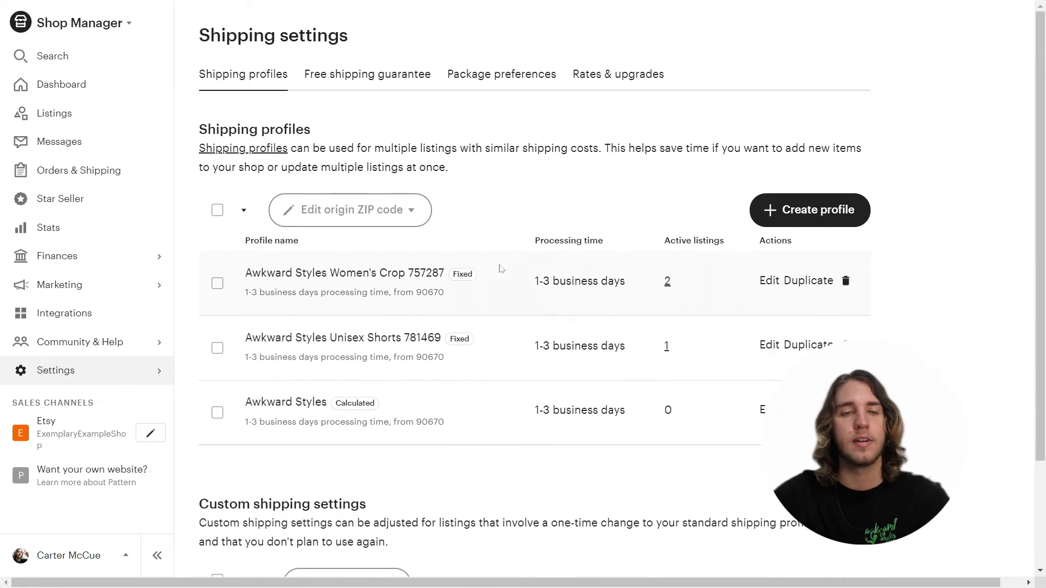
pyautogui.moveTo(443, 337); pyautogui.dragTo(244, 337)
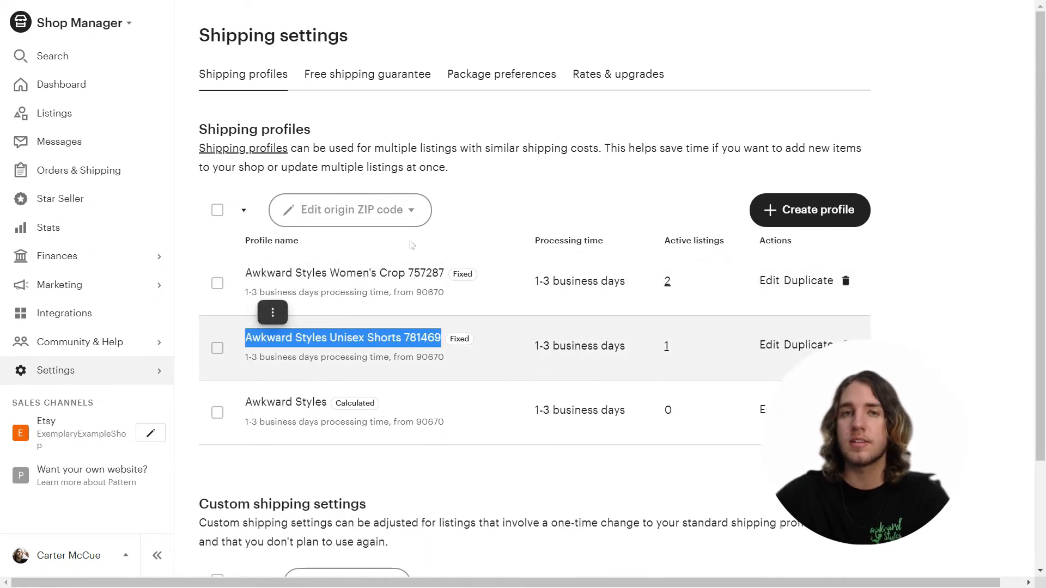
pyautogui.click(484, 192)
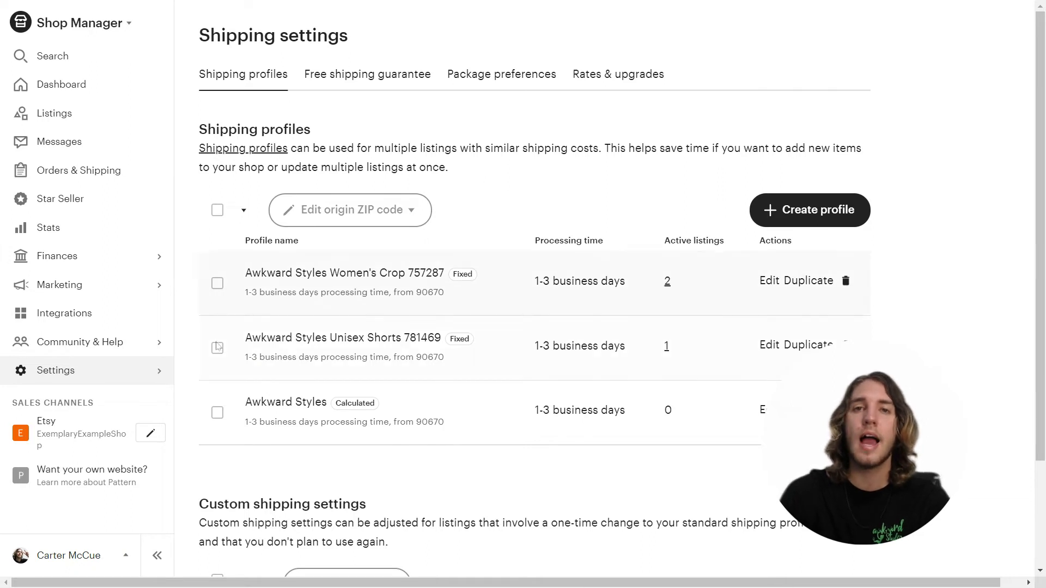
# Check the Production partners settings and the form for adding a new production partner, including its partner, location and partnership fields
pyautogui.click(93, 369)
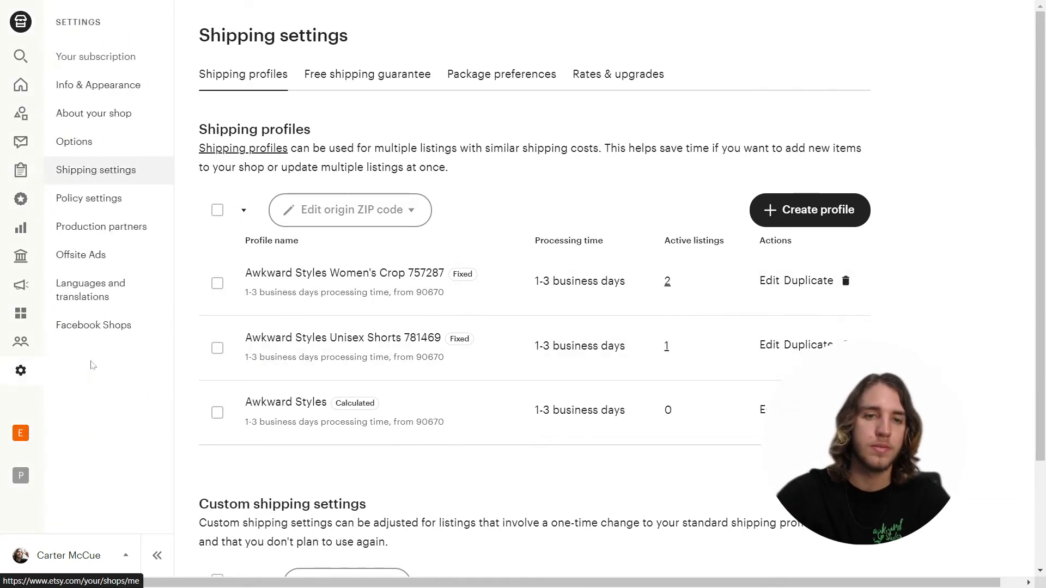
pyautogui.click(128, 228)
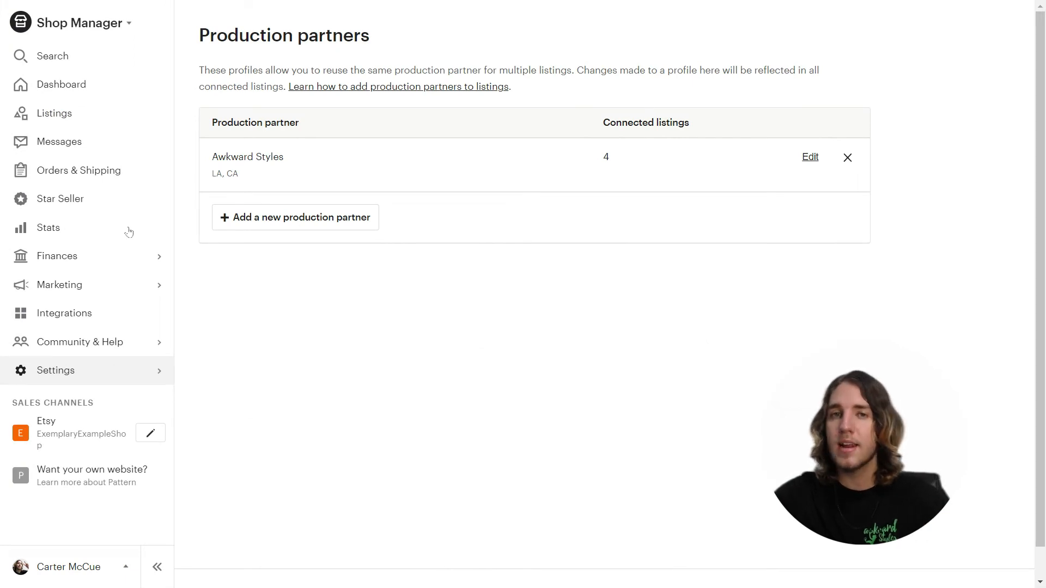
pyautogui.click(297, 217)
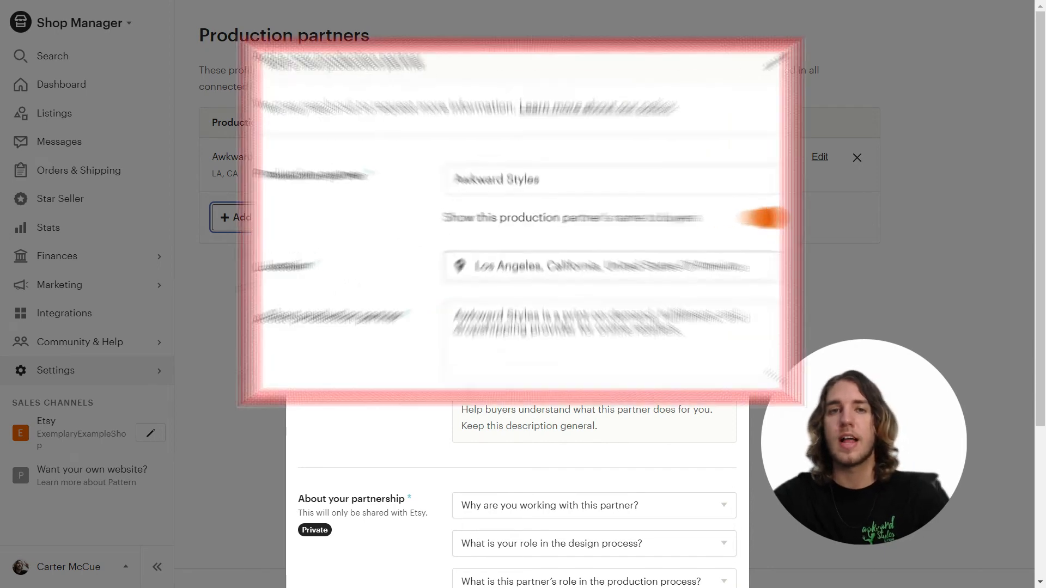
pyautogui.scroll(-5, 744, 422)
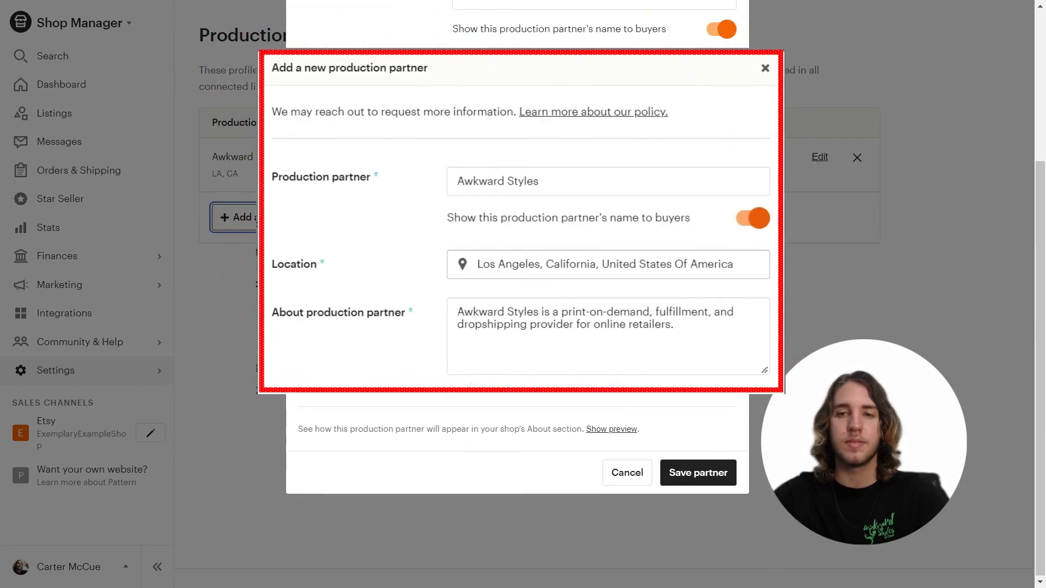
pyautogui.click(699, 473)
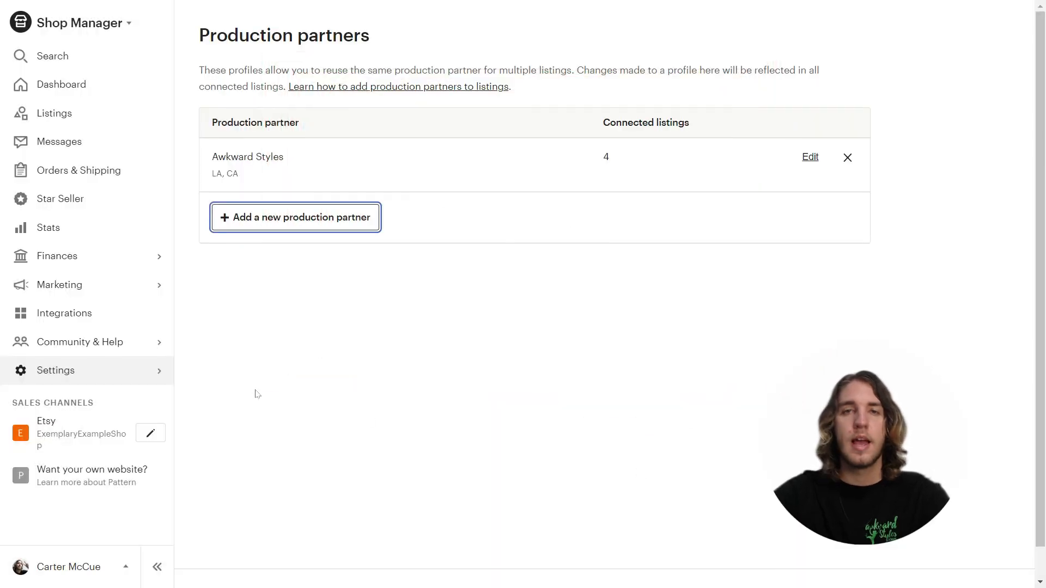
# Read the Offsite Ads settings, covering how the ads are charged and the option to opt out
pyautogui.moveTo(119, 374)
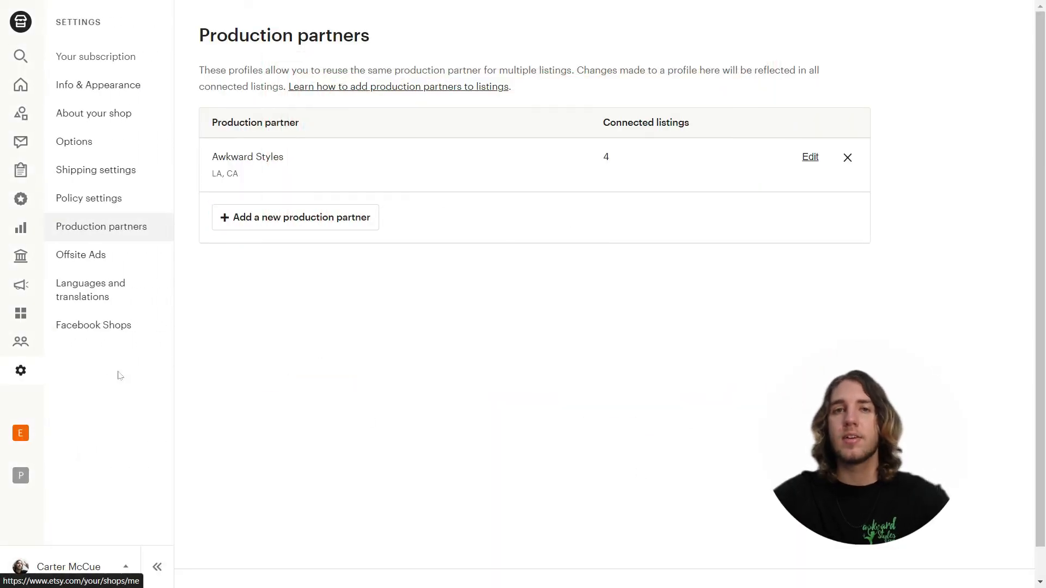
pyautogui.click(83, 258)
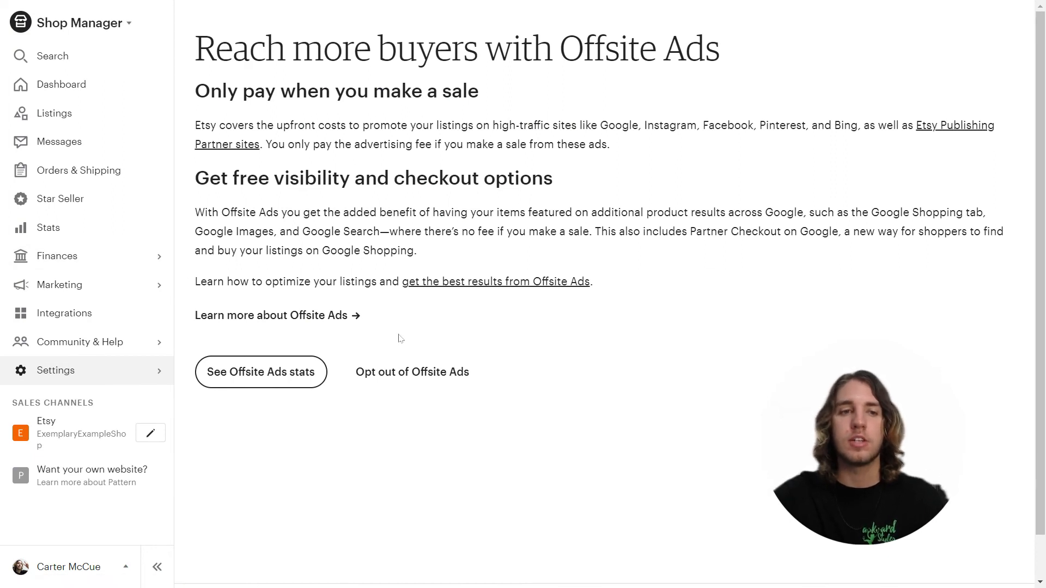
pyautogui.moveTo(85, 370)
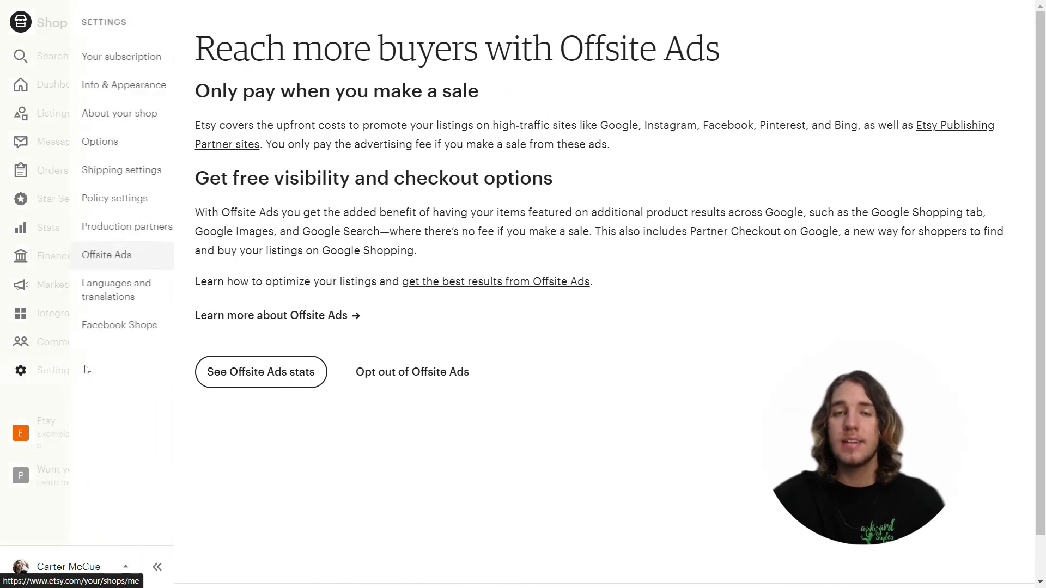